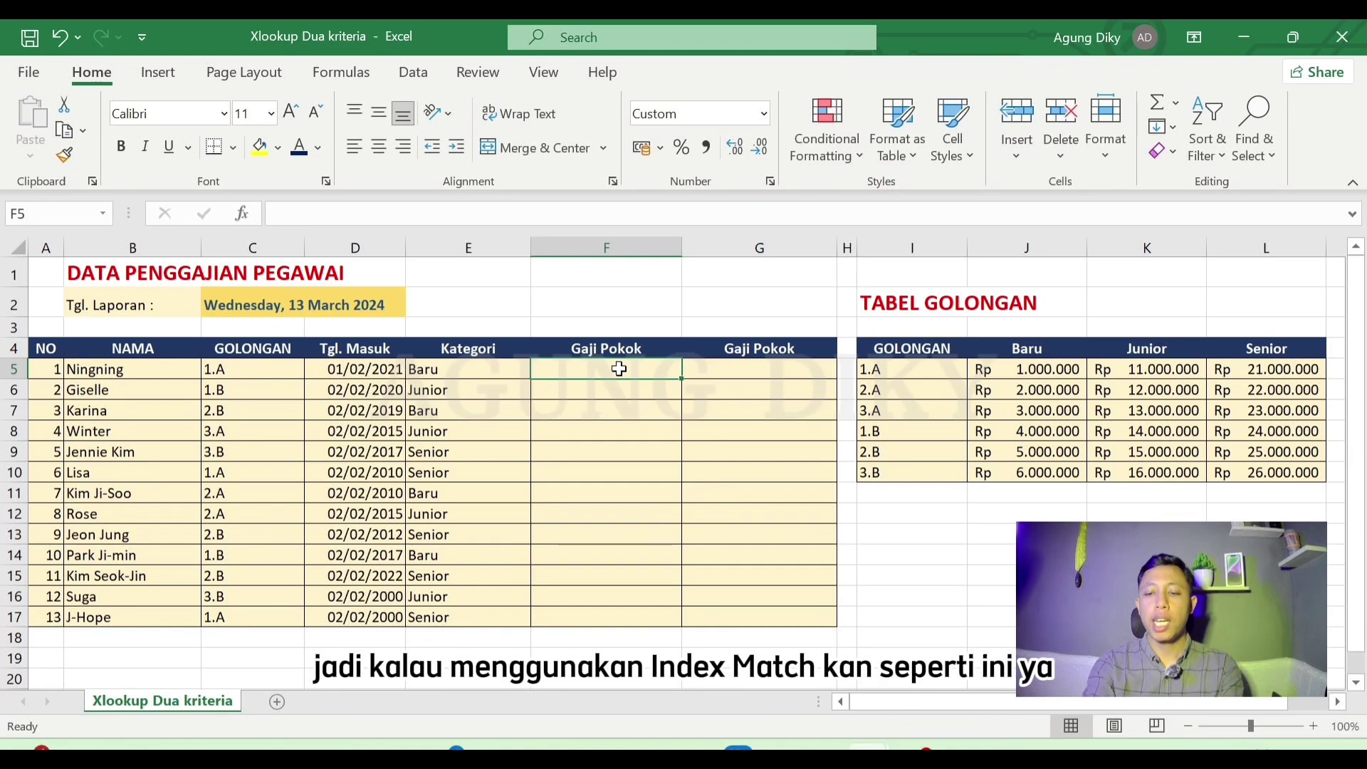
Step: Start an INDEX formula in F5 with the salary values $J$5:$L$10 as its absolute array
{"action": "type", "text": "="}
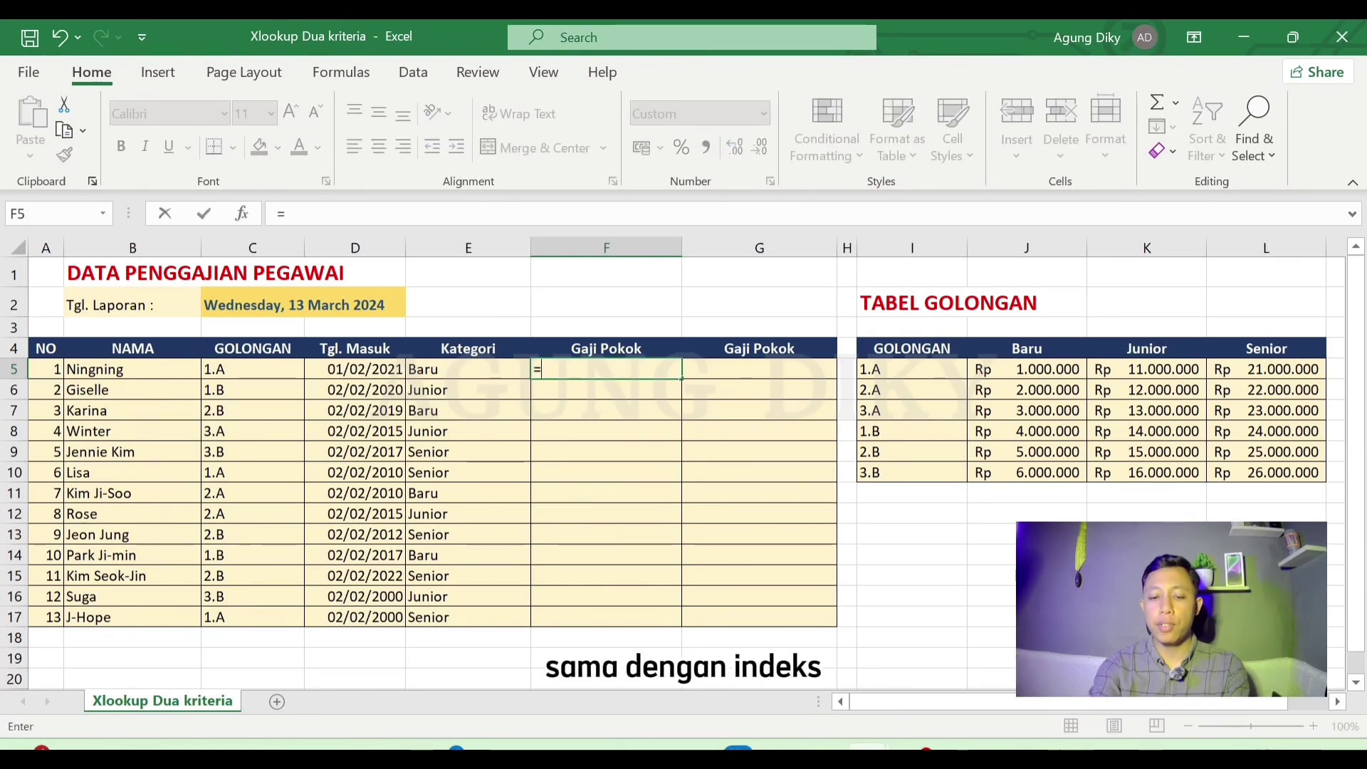
{"action": "type", "text": "index"}
{"action": "key", "text": "Tab"}
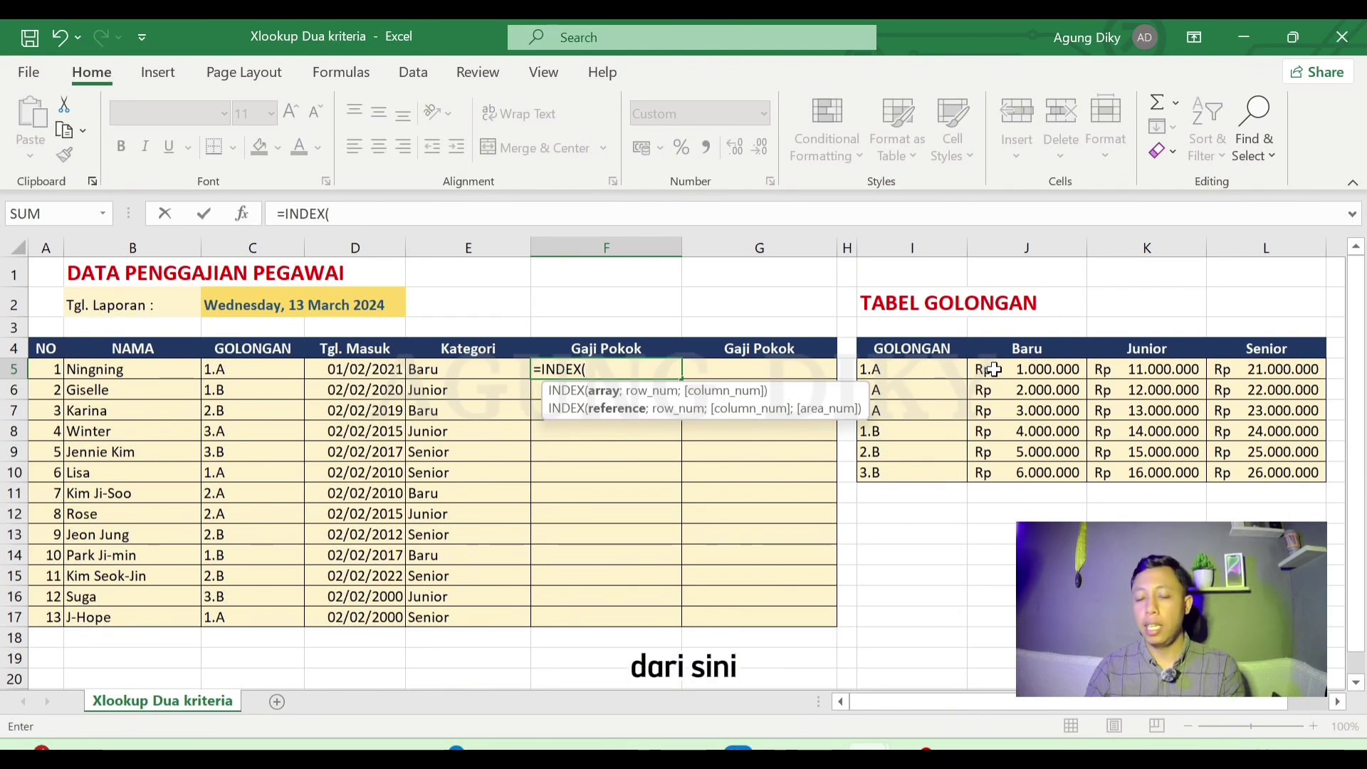
{"action": "left_click_drag", "start_coordinate": [994, 370], "coordinate": [1257, 470]}
{"action": "key", "text": "F4"}
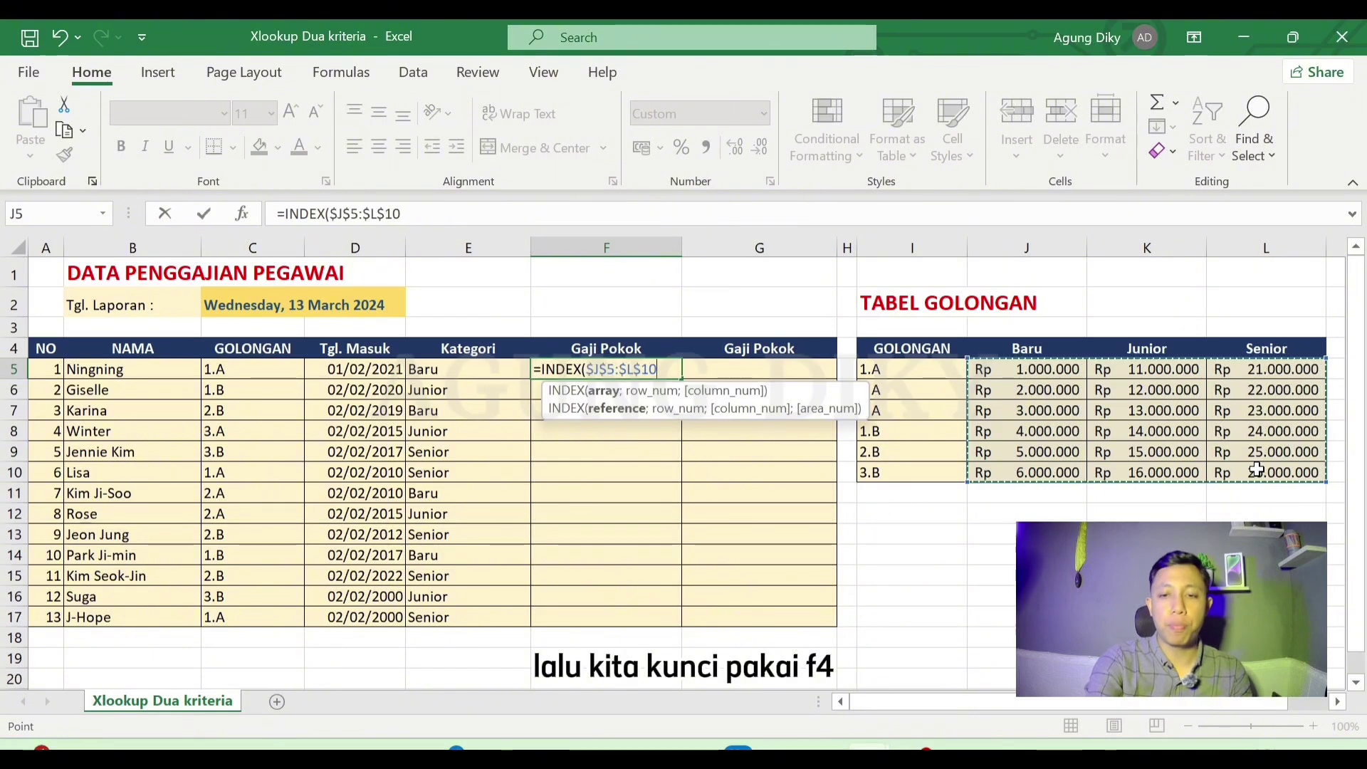
{"action": "type", "text": ";"}
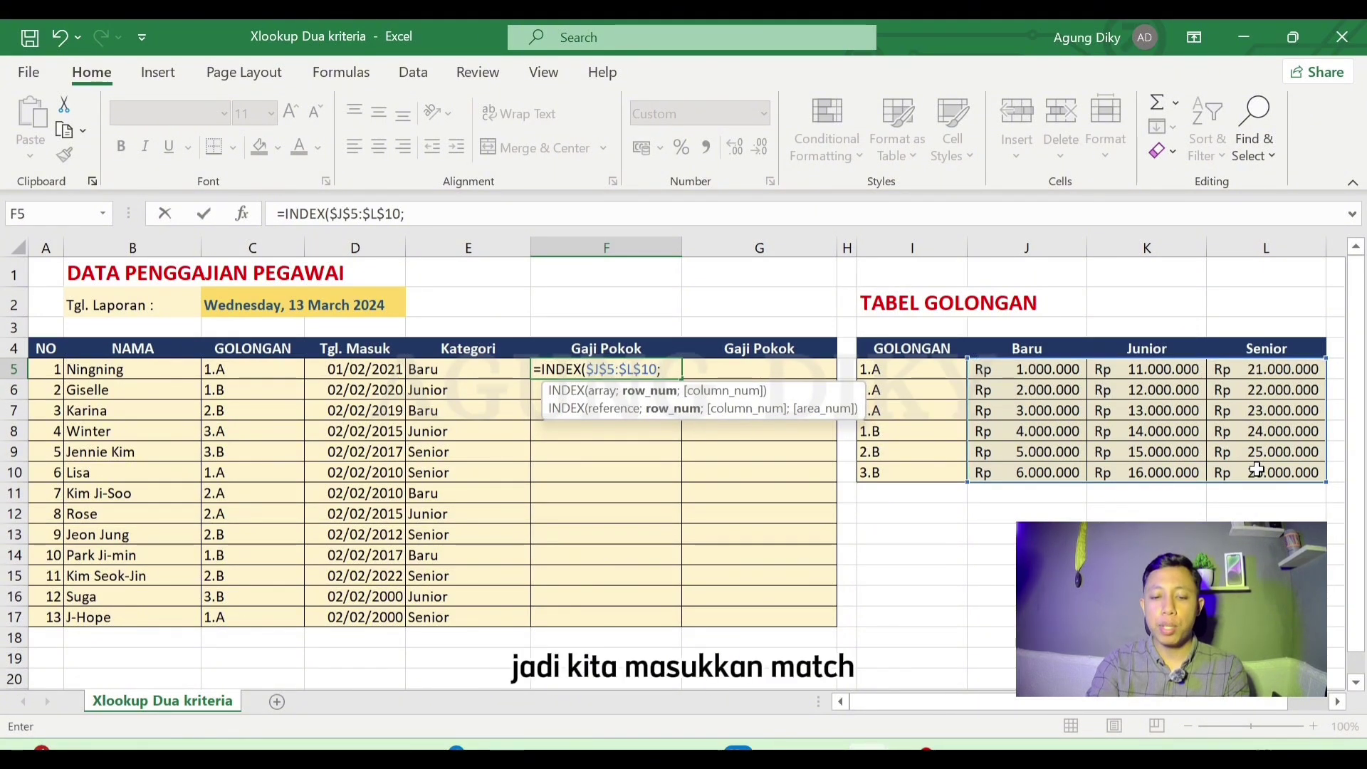
Step: Add a MATCH as the row number argument, looking up C5 in $I$10 with match type 0
{"action": "type", "text": "match"}
{"action": "key", "text": "Tab"}
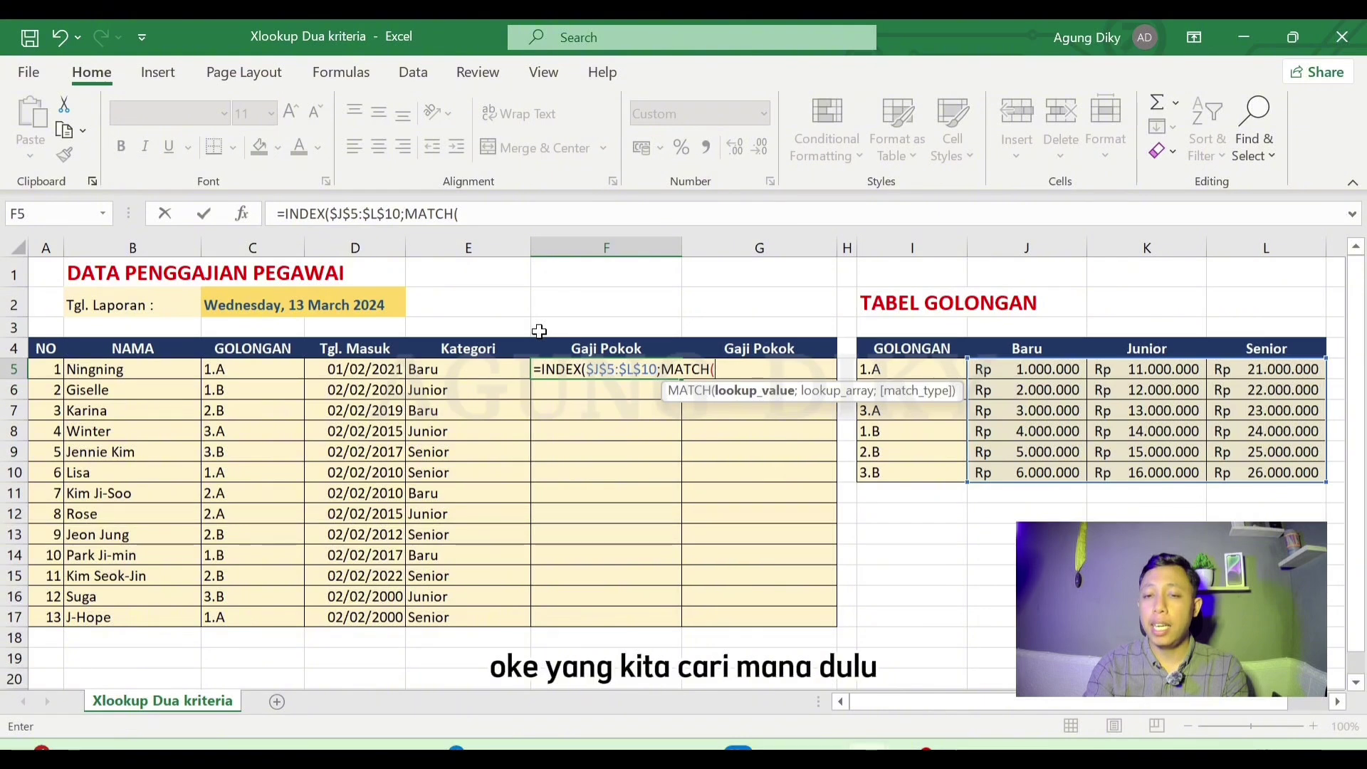
{"action": "left_click", "coordinate": [273, 369]}
{"action": "type", "text": ";"}
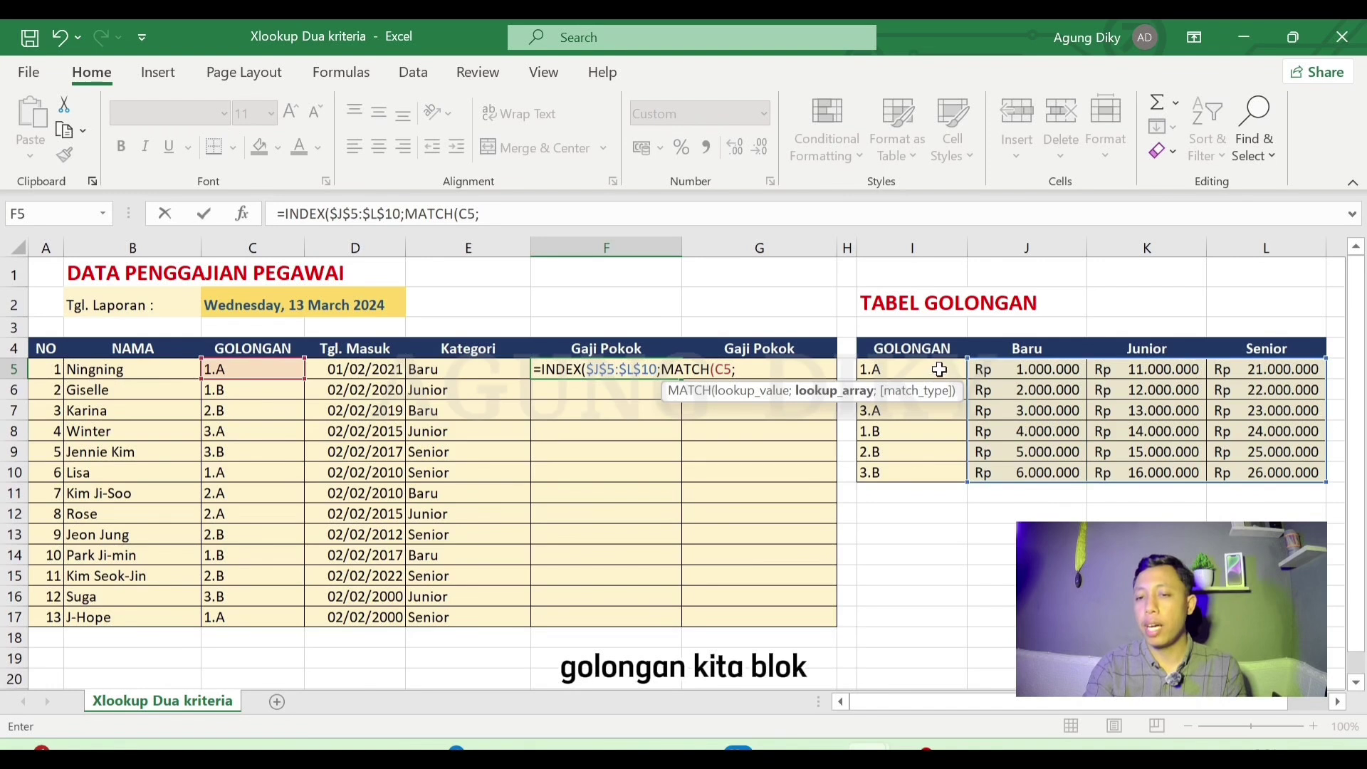
{"action": "left_click_drag", "start_coordinate": [939, 370], "coordinate": [932, 472]}
{"action": "left_click", "coordinate": [932, 469]}
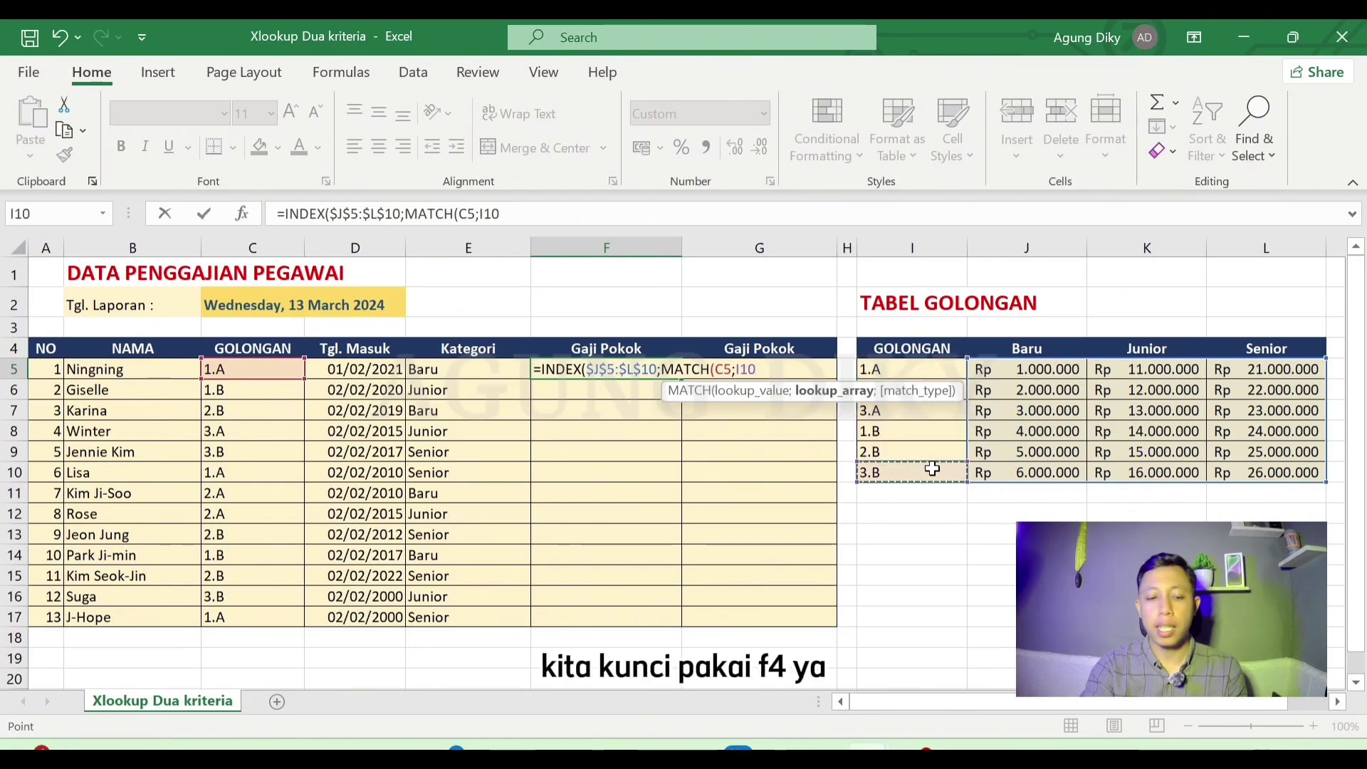
{"action": "key", "text": "F4"}
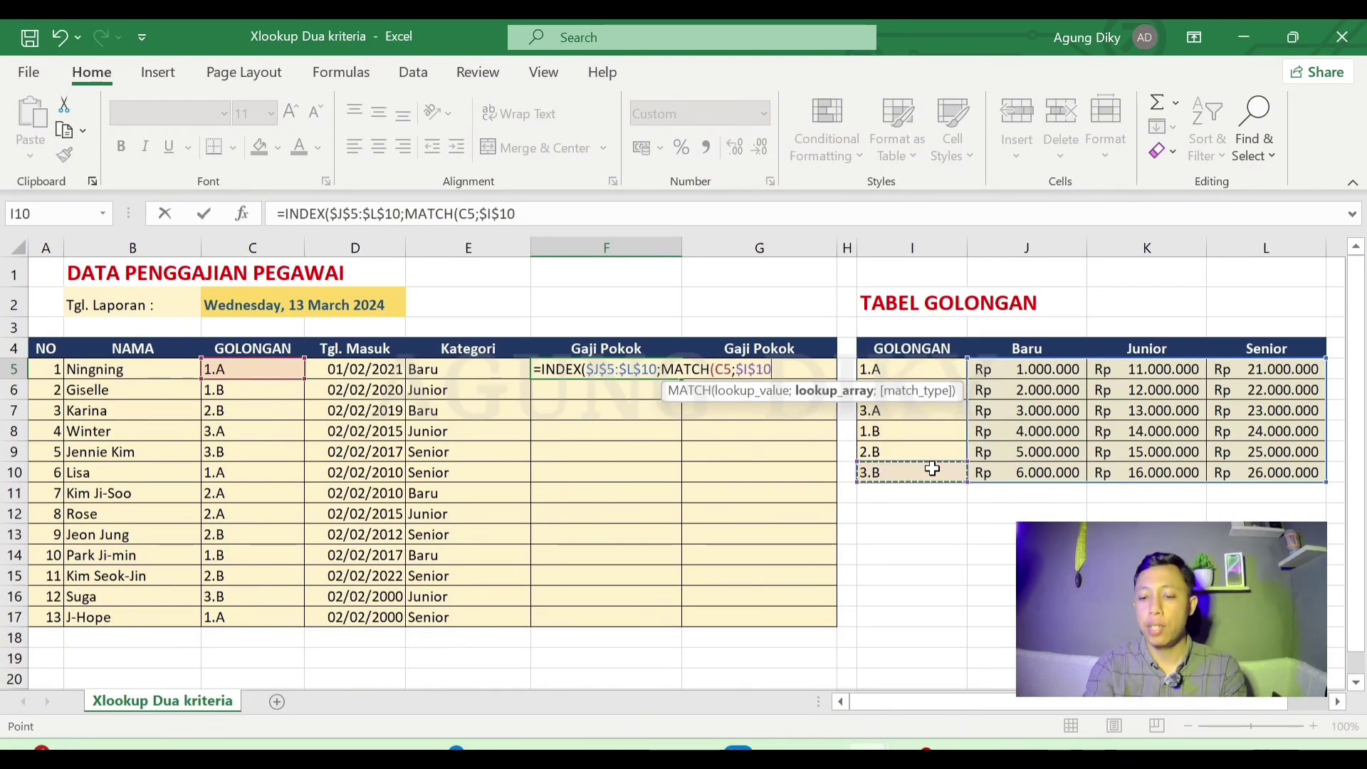
{"action": "type", "text": ";"}
{"action": "key", "text": "Down"}
{"action": "key", "text": "Tab"}
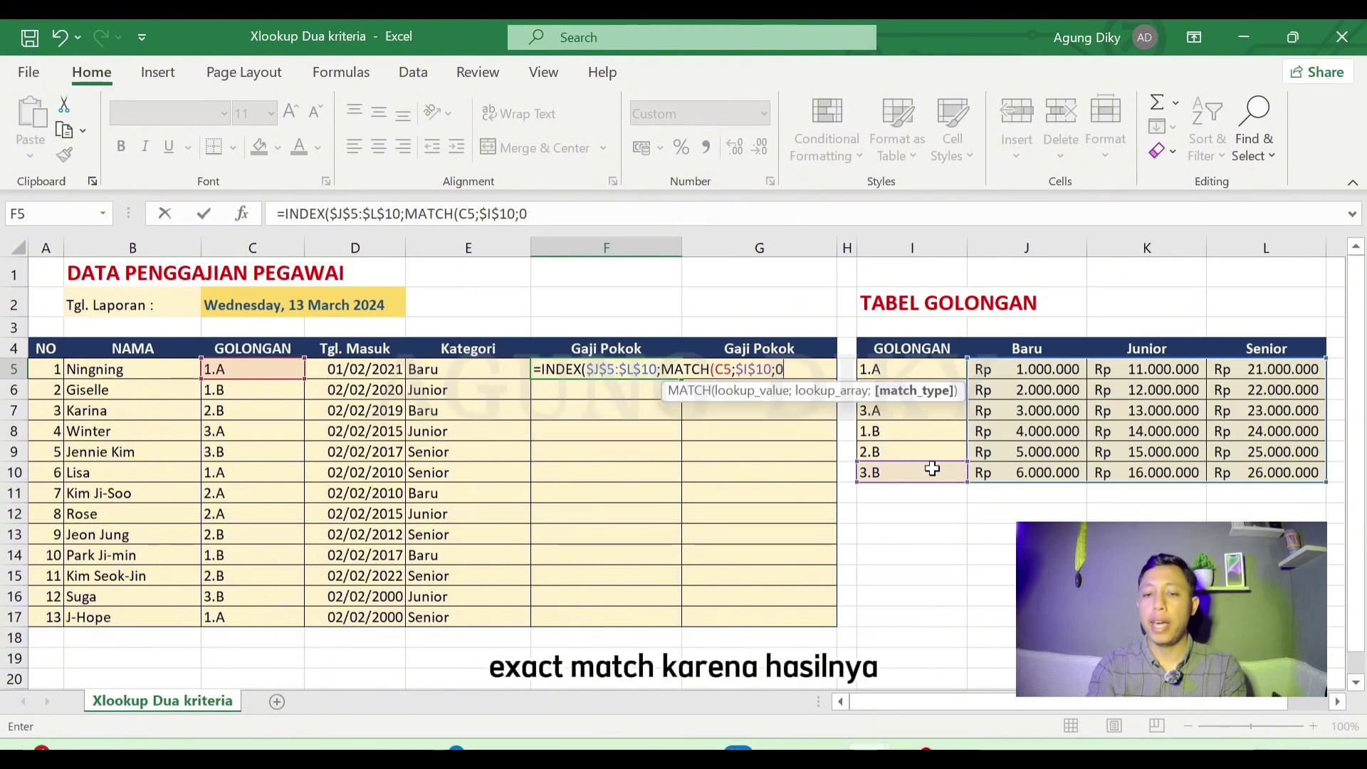
{"action": "type", "text": ")"}
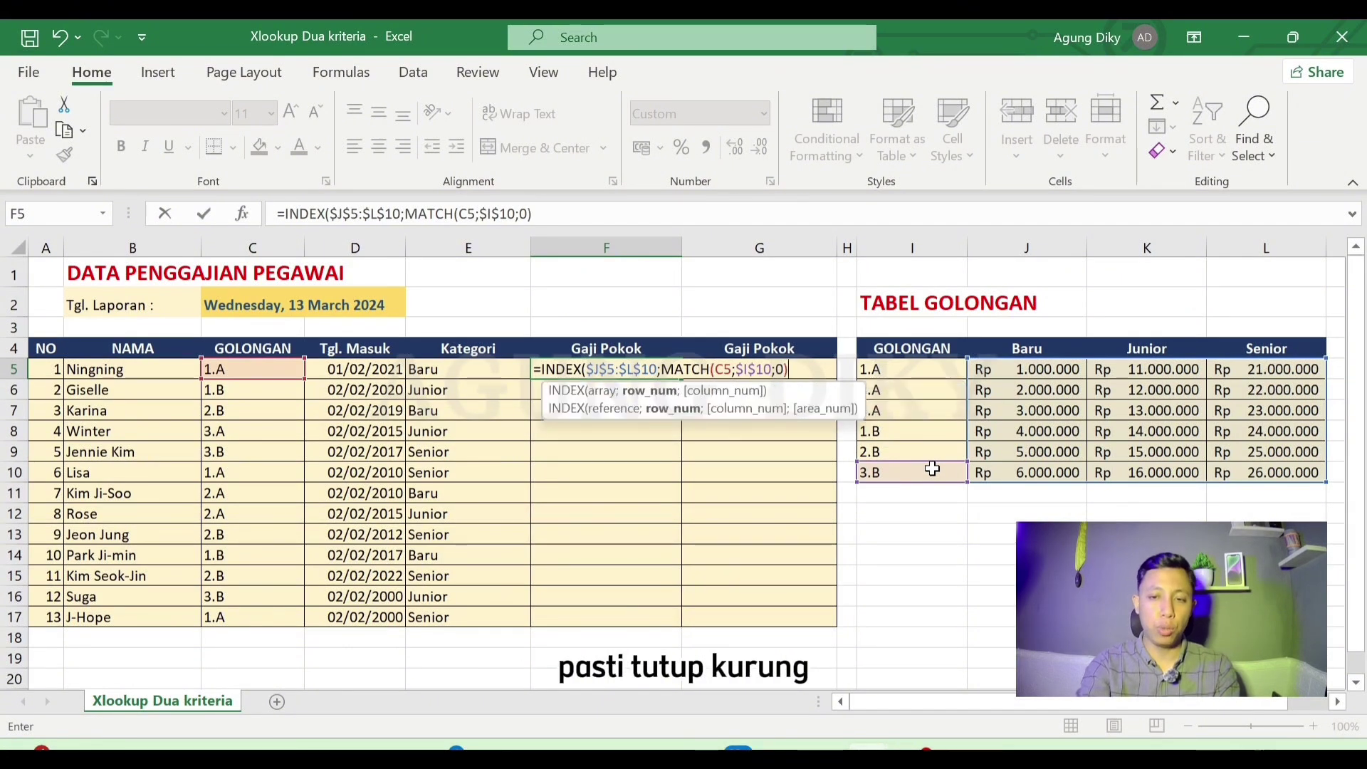
{"action": "type", "text": ";"}
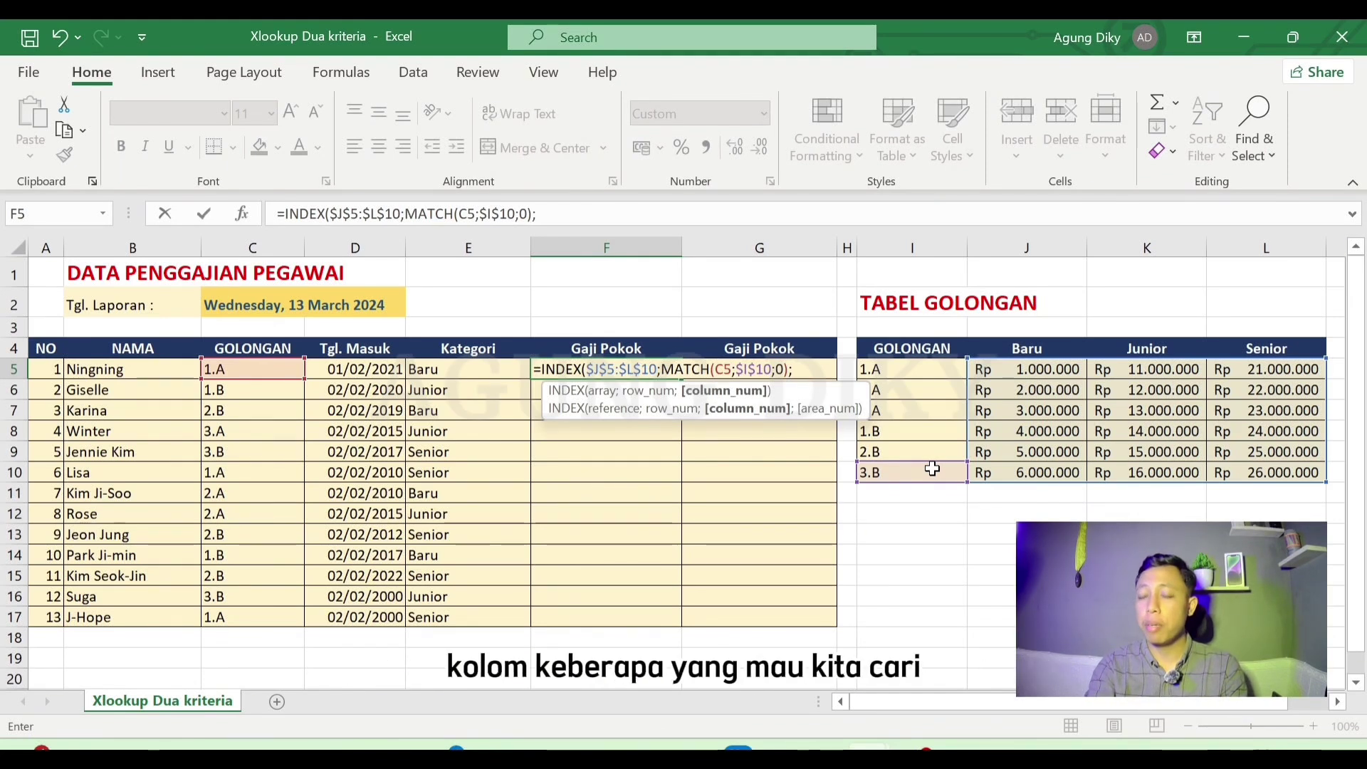
Step: Add a MATCH as the column number, looking up E5 in $J$4:$L$4 with match type 0, and complete the formula
{"action": "type", "text": "match"}
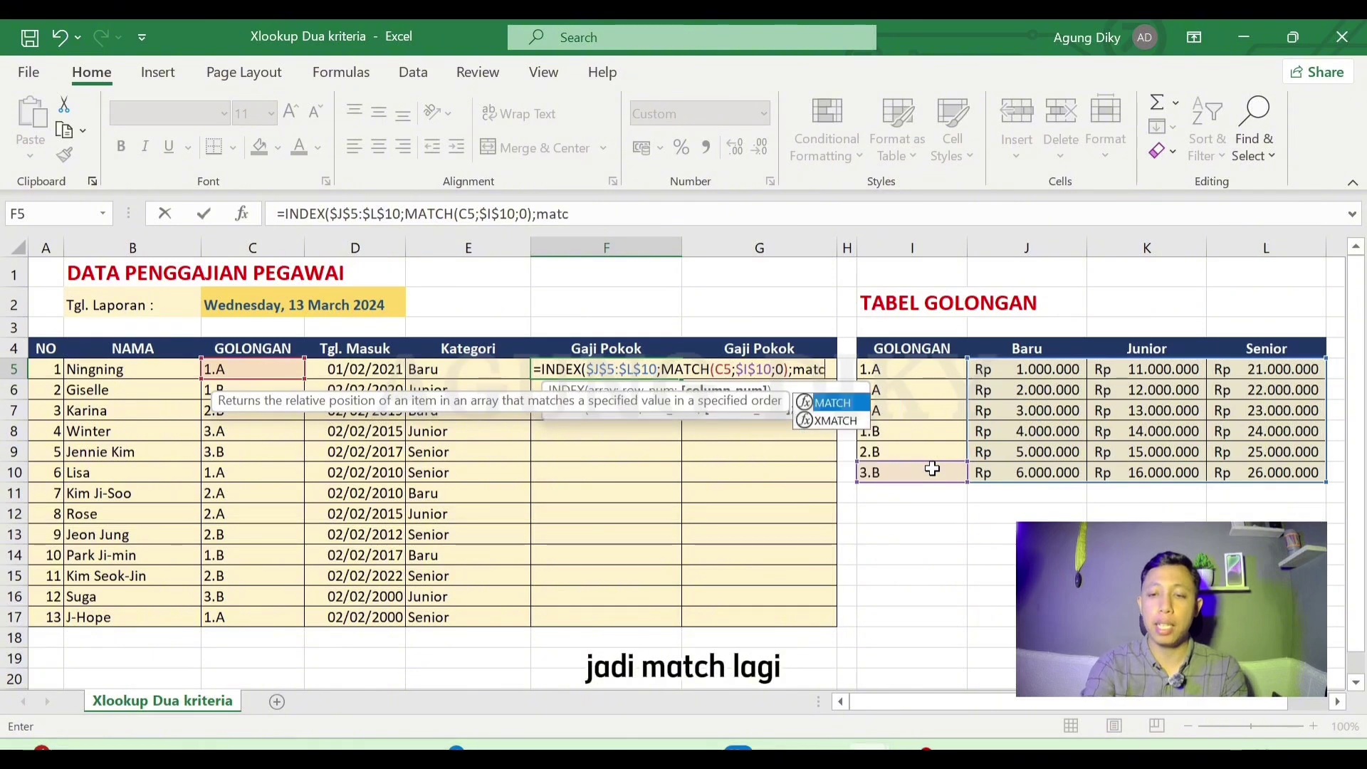
{"action": "key", "text": "Tab"}
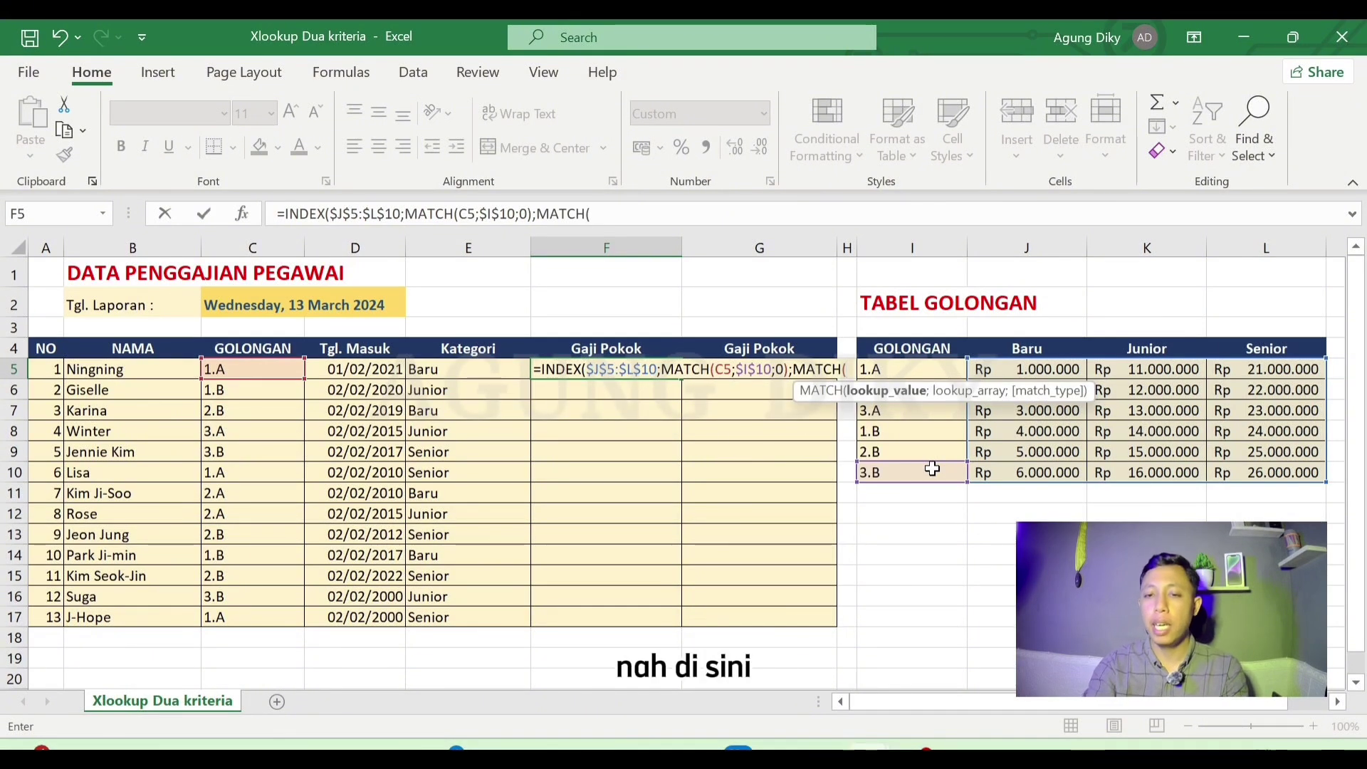
{"action": "left_click", "coordinate": [447, 368]}
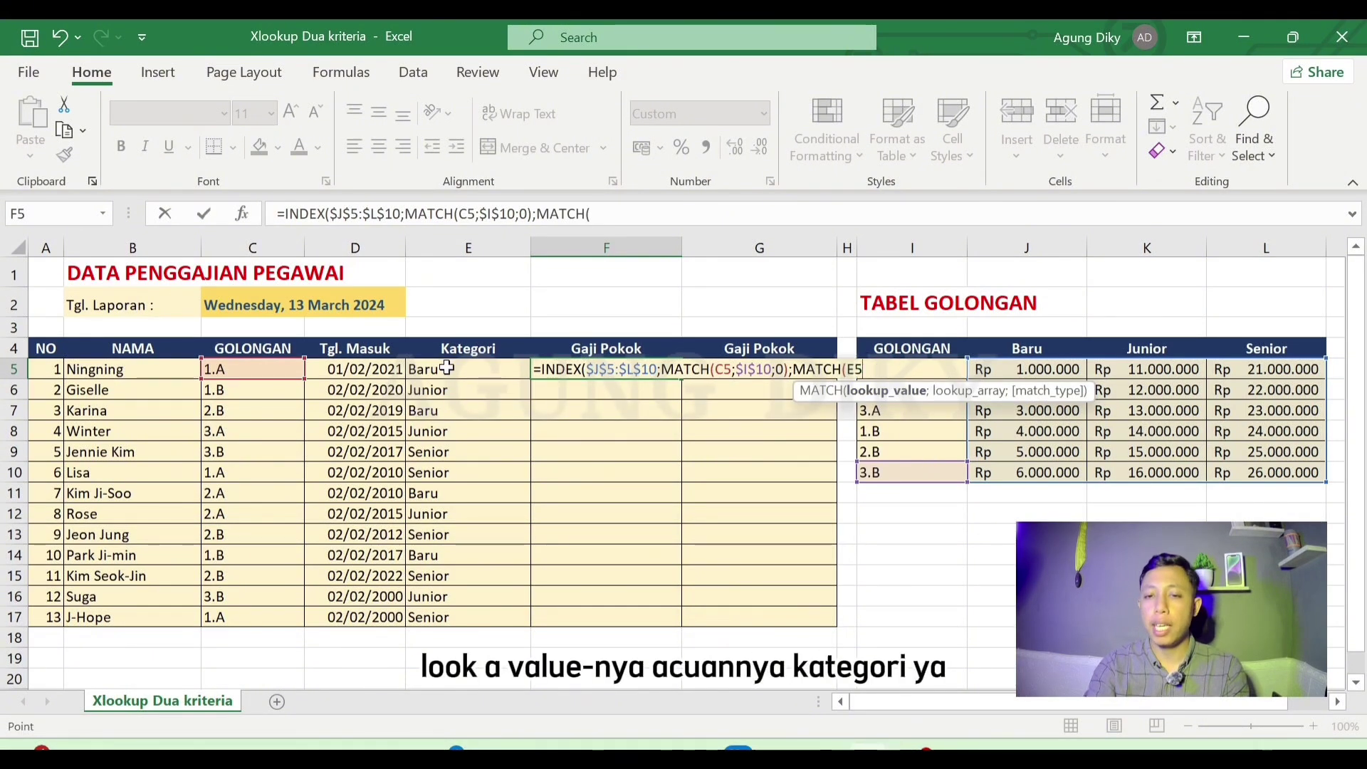
{"action": "type", "text": ";"}
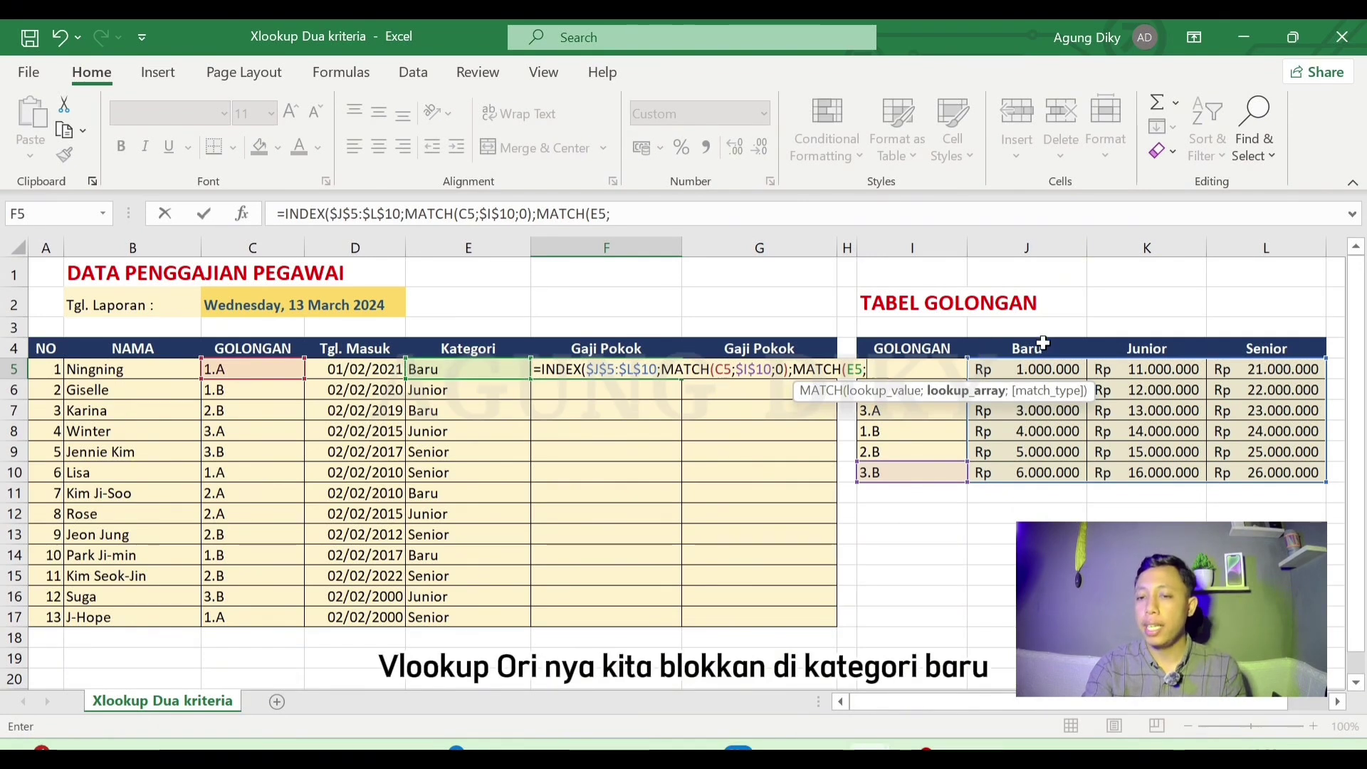
{"action": "left_click_drag", "start_coordinate": [1018, 344], "coordinate": [1234, 348]}
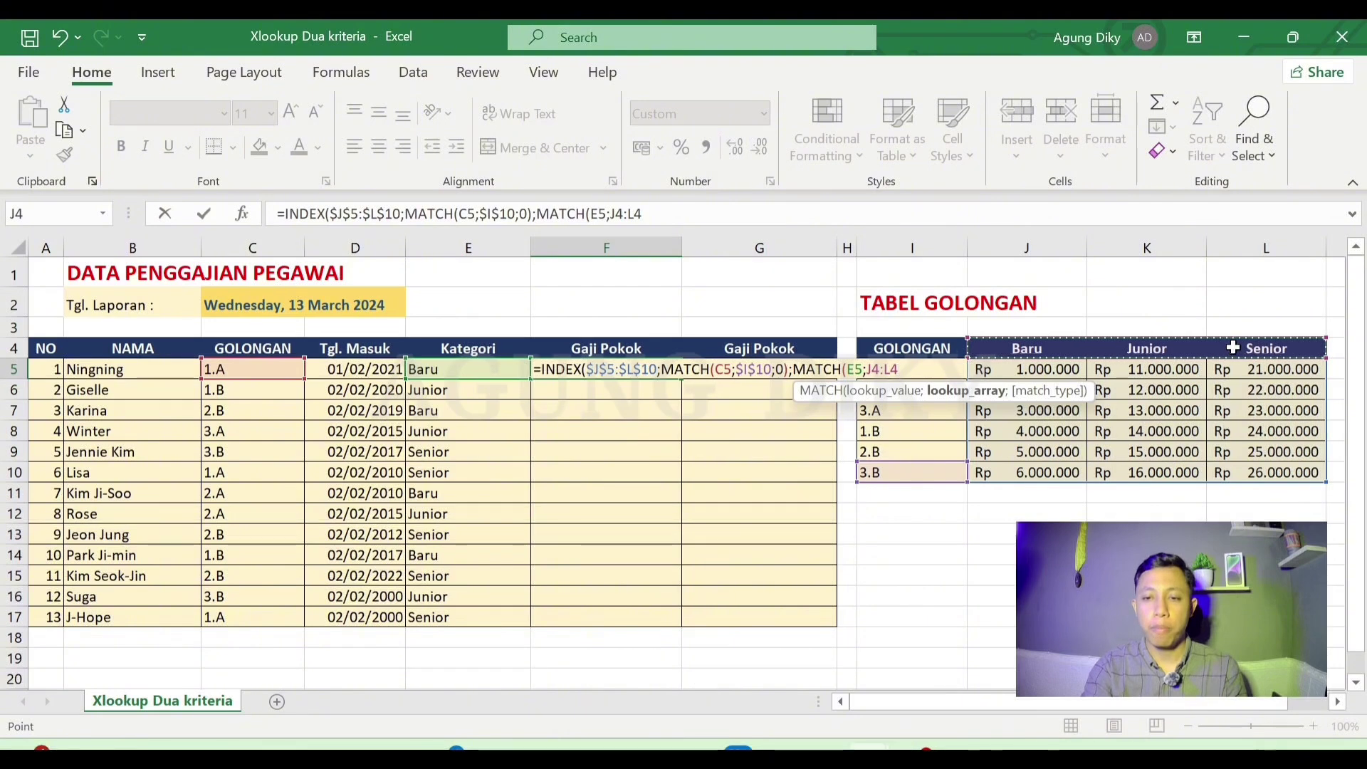
{"action": "key", "text": "F4"}
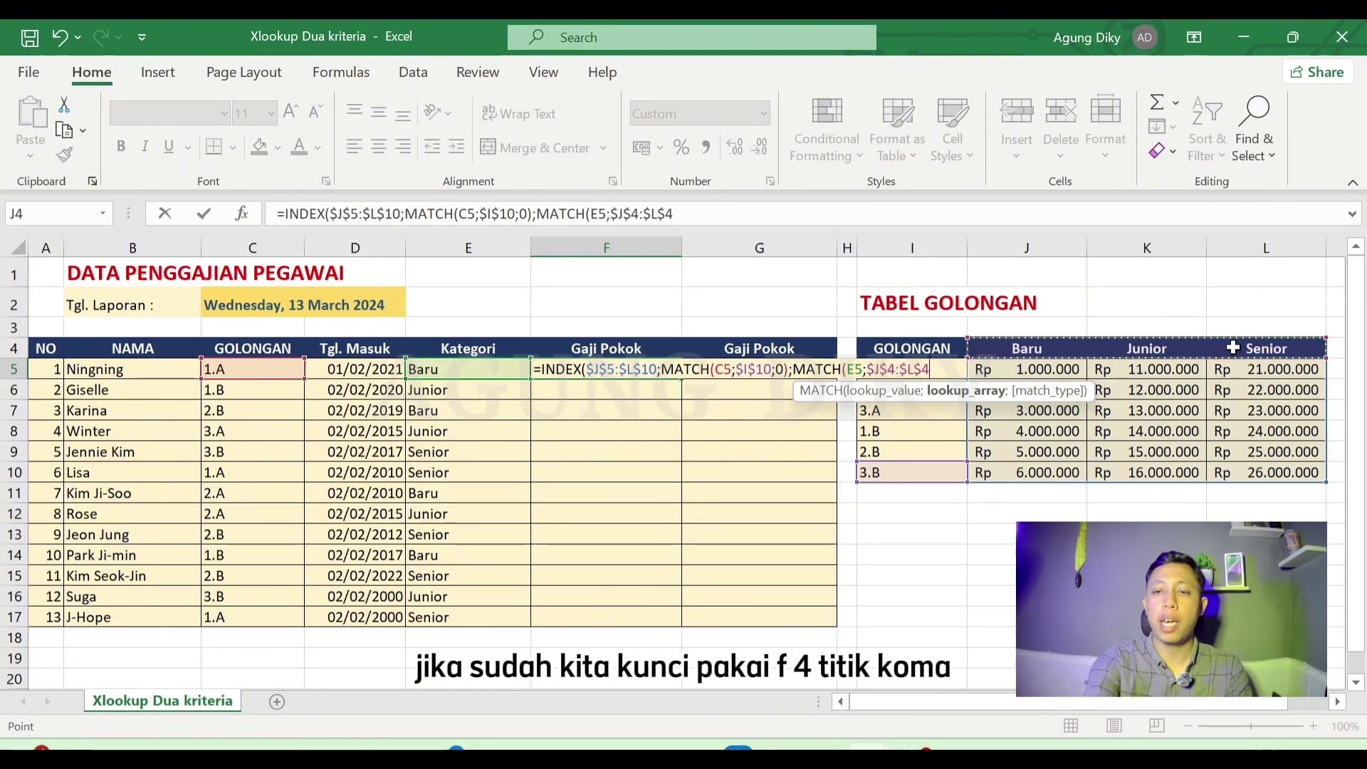
{"action": "type", "text": ";"}
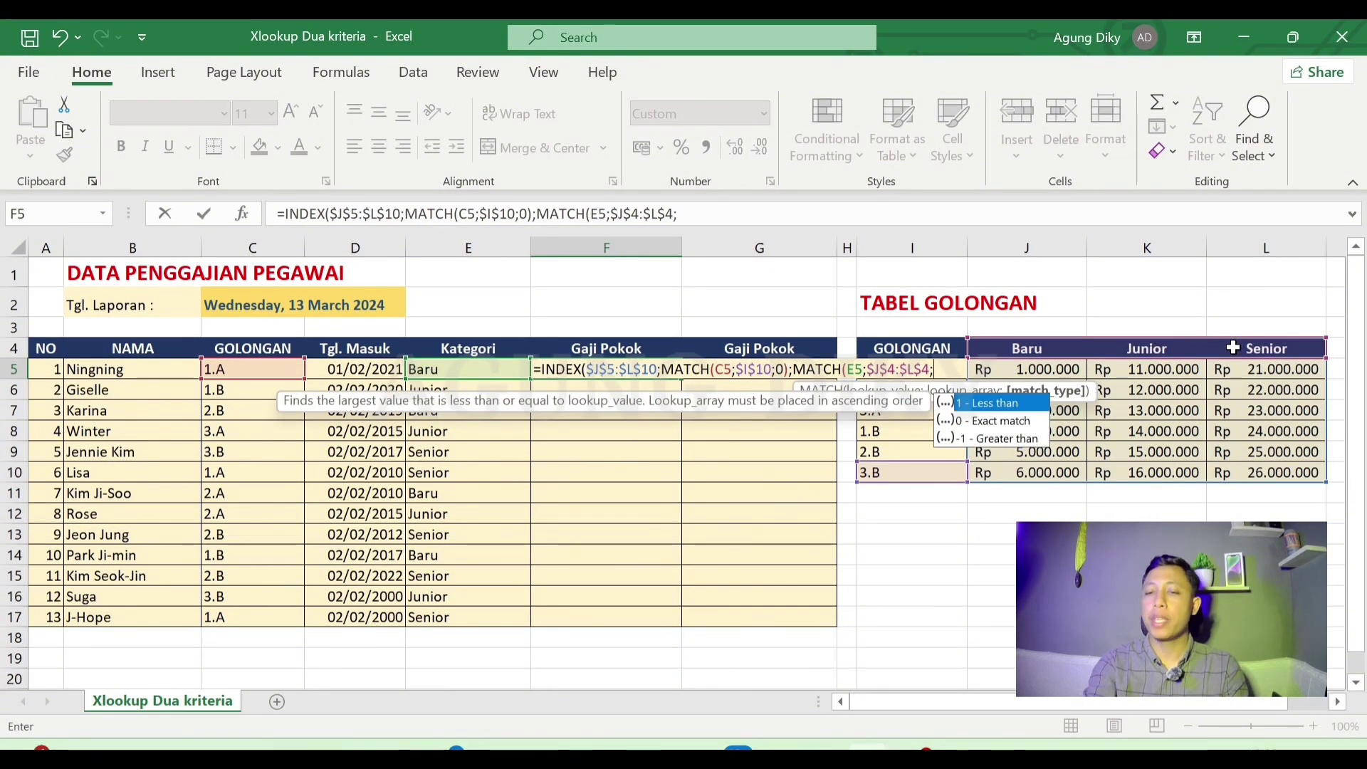
{"action": "type", "text": "0"}
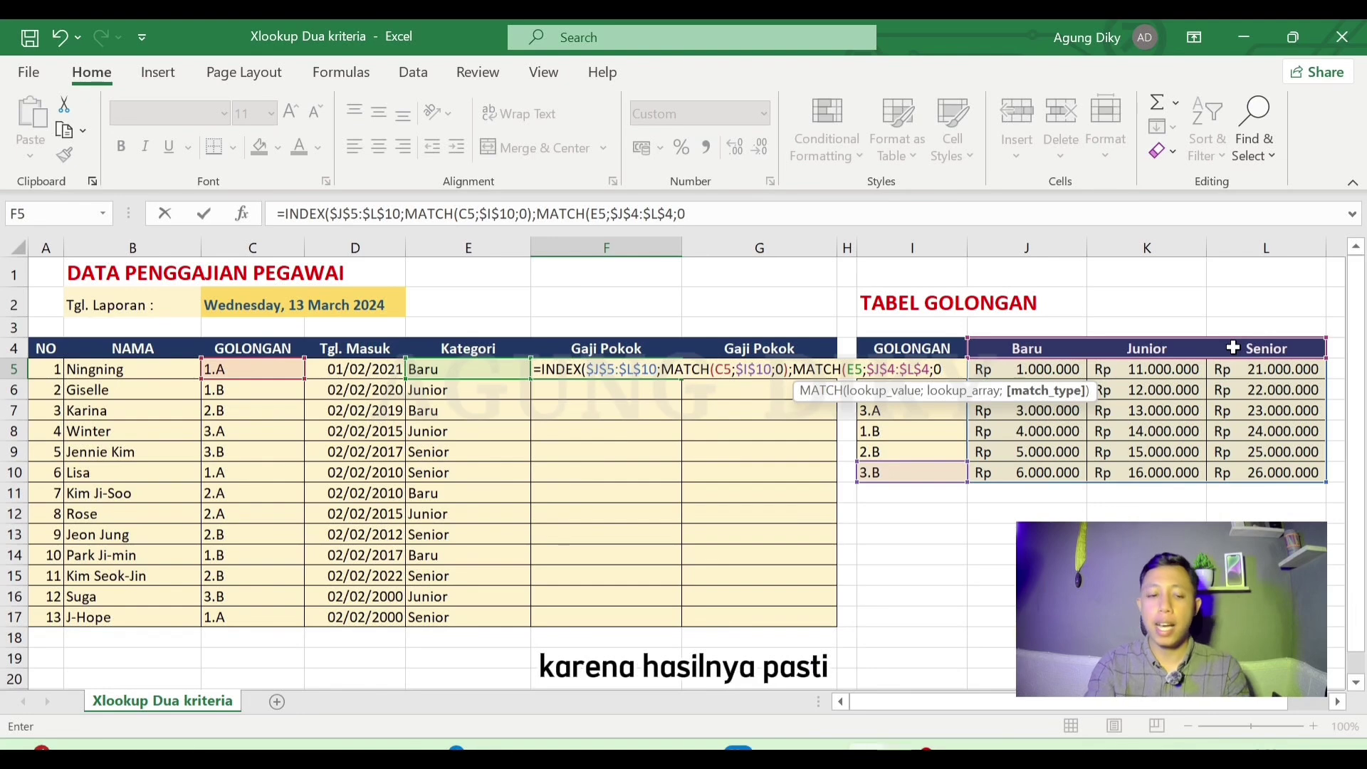
{"action": "type", "text": ")"}
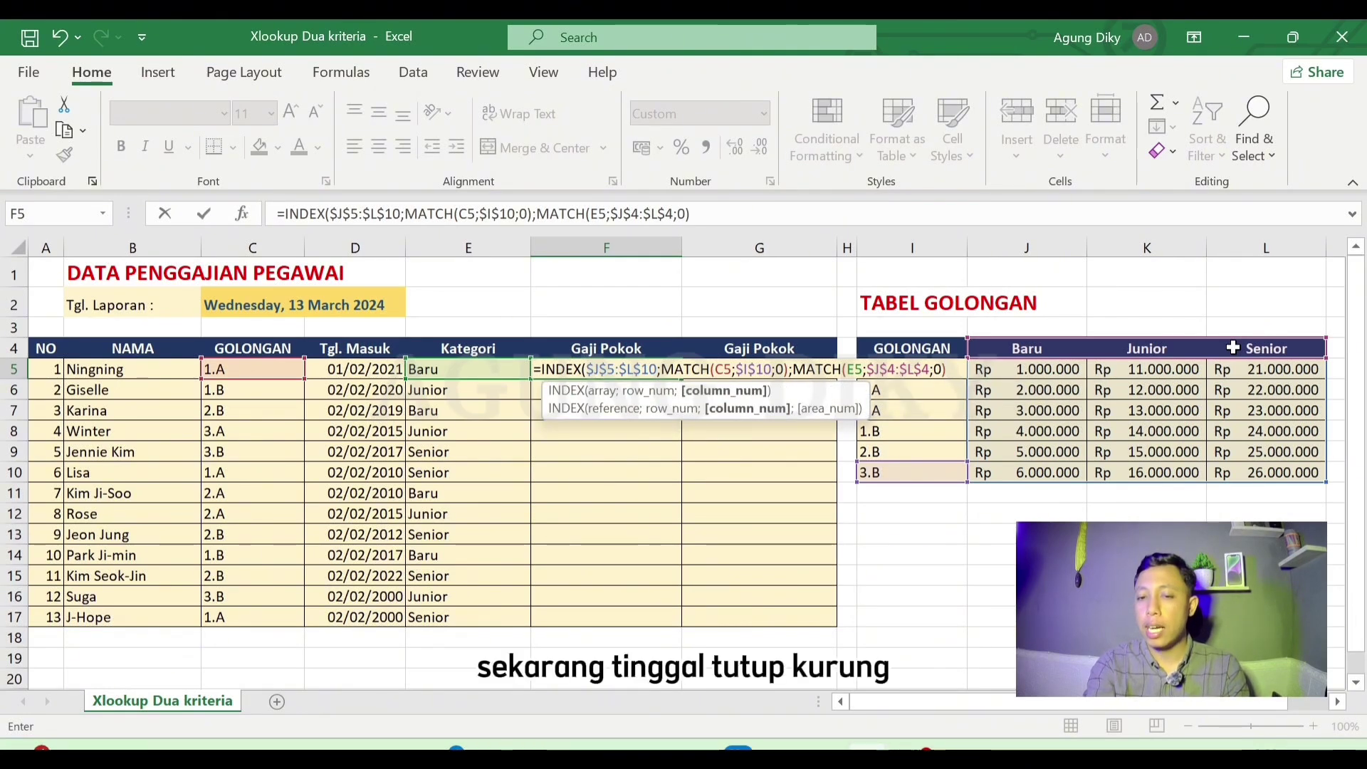
{"action": "type", "text": ")"}
{"action": "key", "text": "Return"}
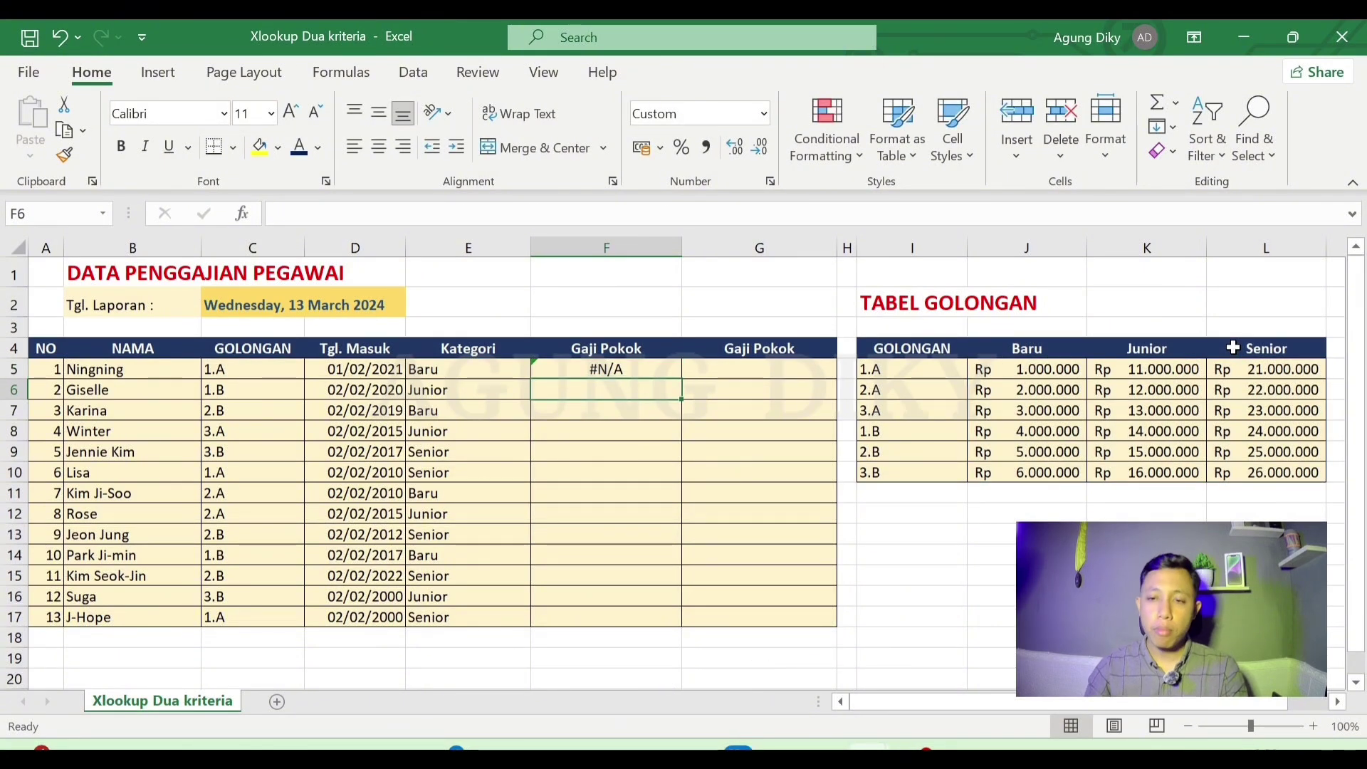
Step: Copy the INDEX MATCH formula from F5 down to F17
{"action": "left_click", "coordinate": [656, 368]}
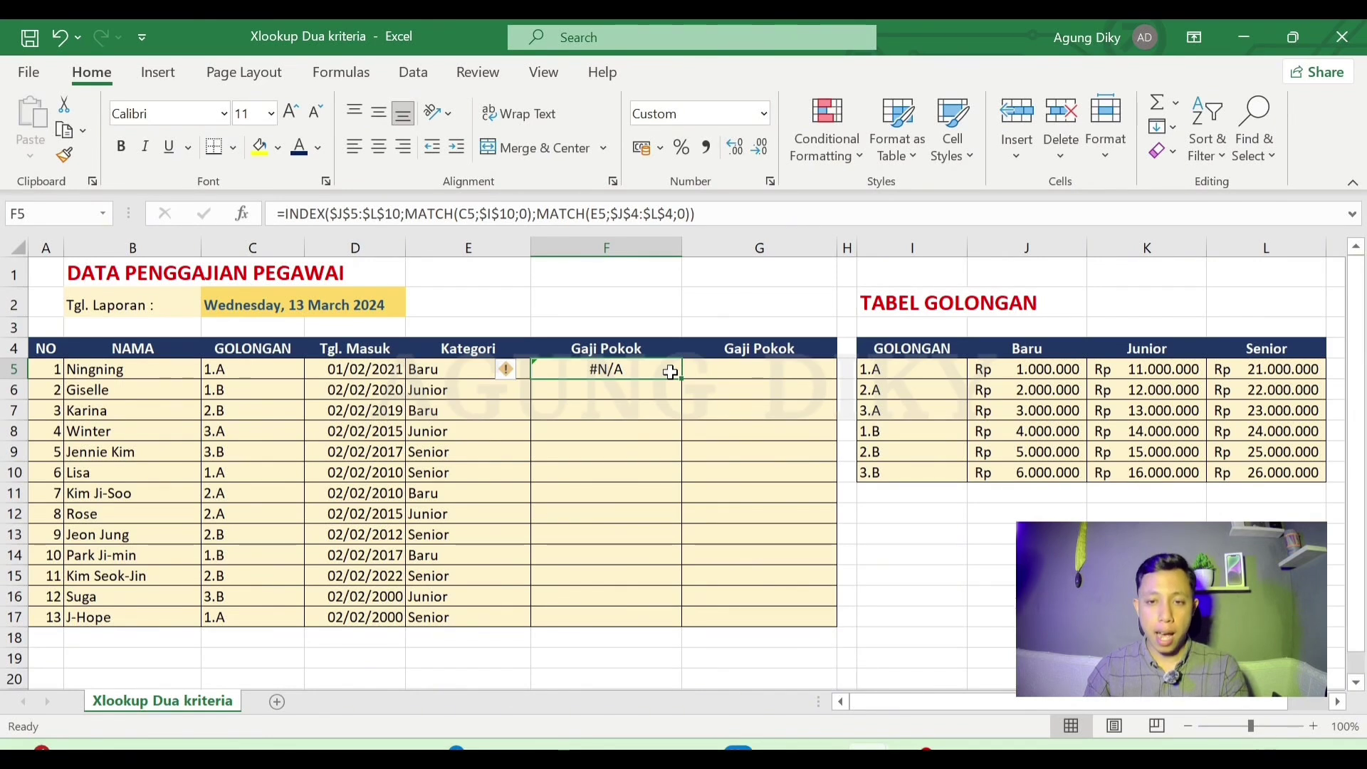
{"action": "left_click_drag", "start_coordinate": [682, 378], "coordinate": [634, 633]}
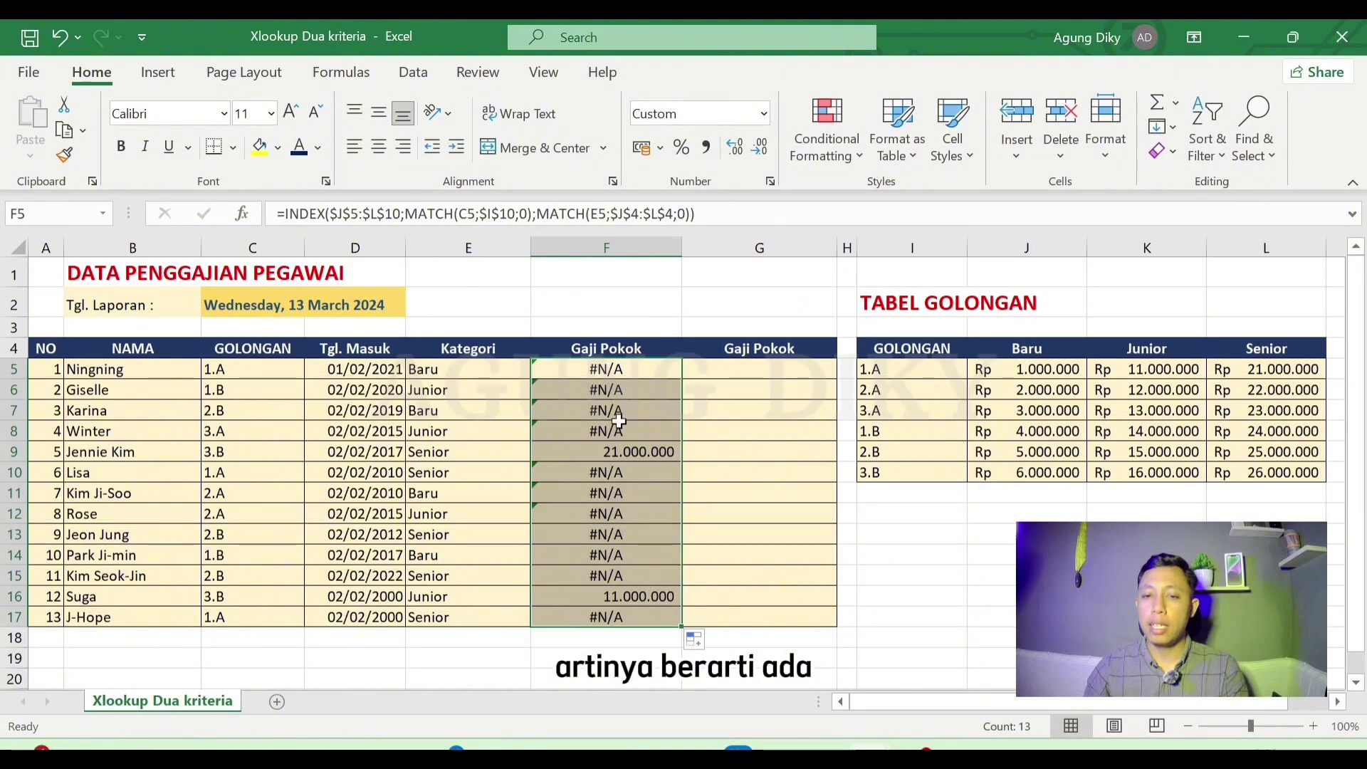
Step: Replace the first MATCH's lookup array in the F5 formula with the absolute range $I$5:$I$10
{"action": "double_click", "coordinate": [626, 373]}
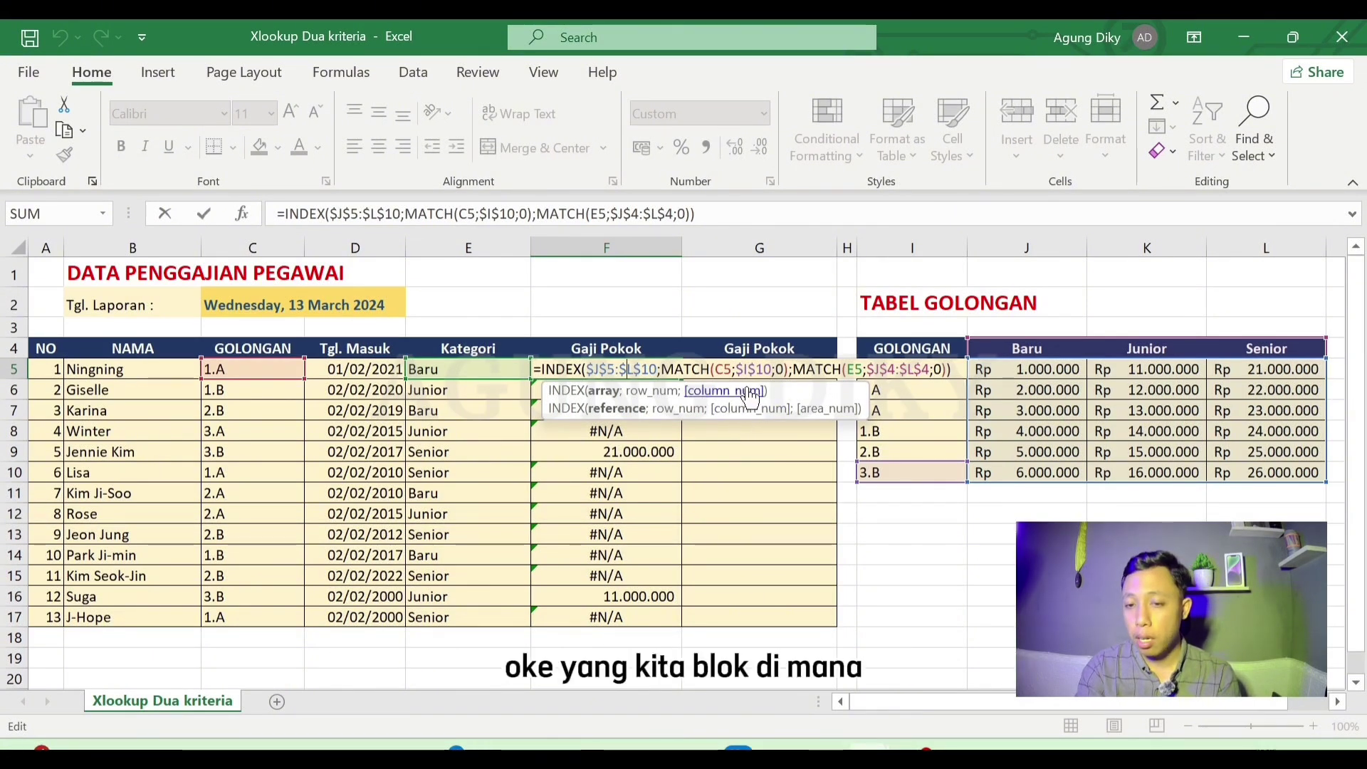
{"action": "left_click", "coordinate": [733, 369]}
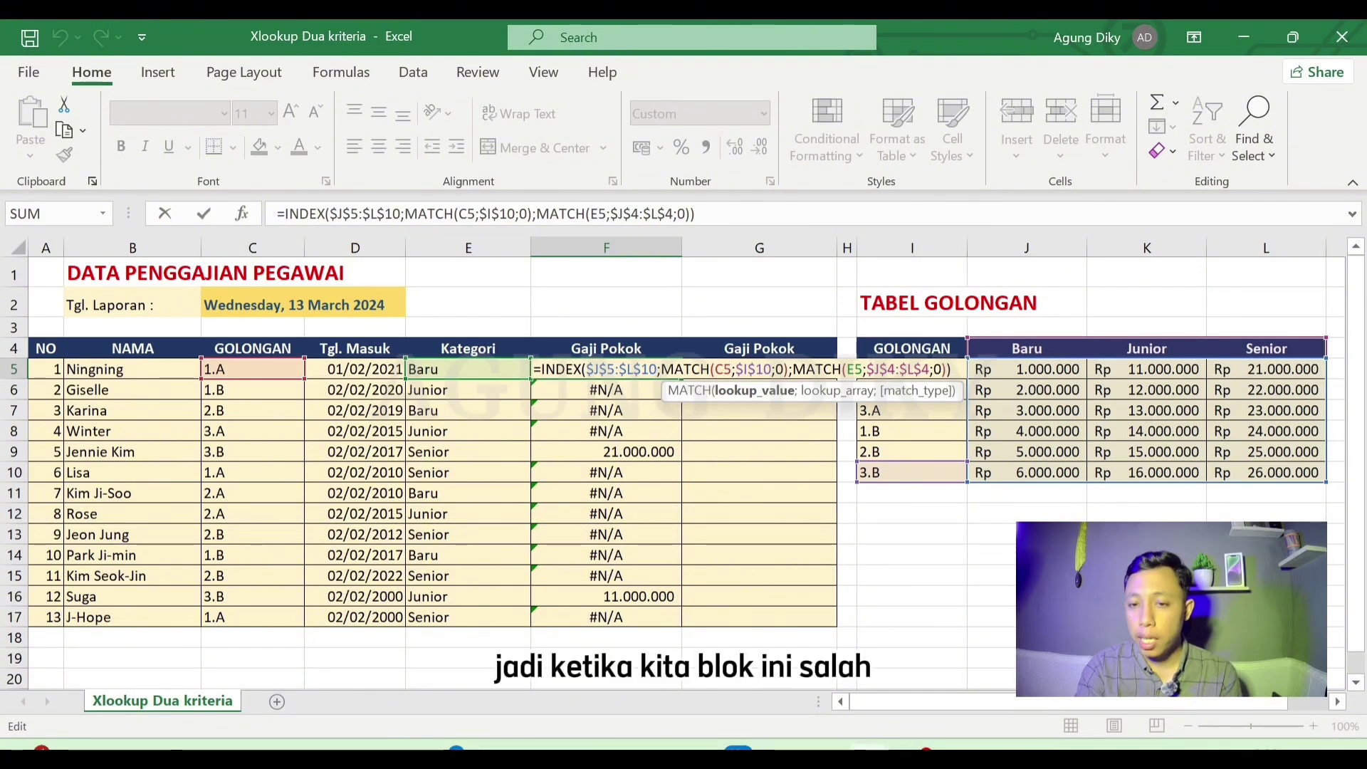
{"action": "key", "text": "shift+Right"}
{"action": "key", "text": "shift+Right"}
{"action": "key", "text": "shift+Right"}
{"action": "key", "text": "shift+Right"}
{"action": "key", "text": "shift+Right"}
{"action": "key", "text": "shift+Right"}
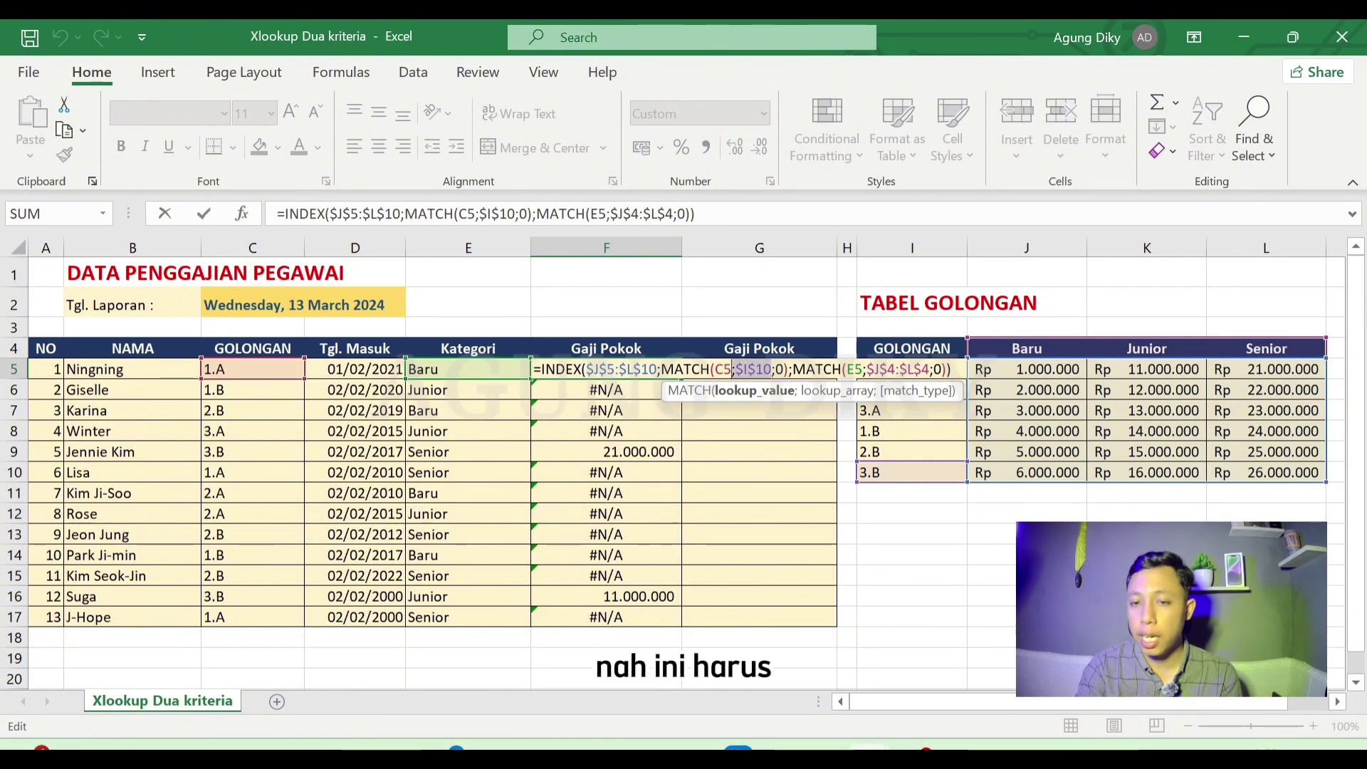
{"action": "key", "text": "shift+Right"}
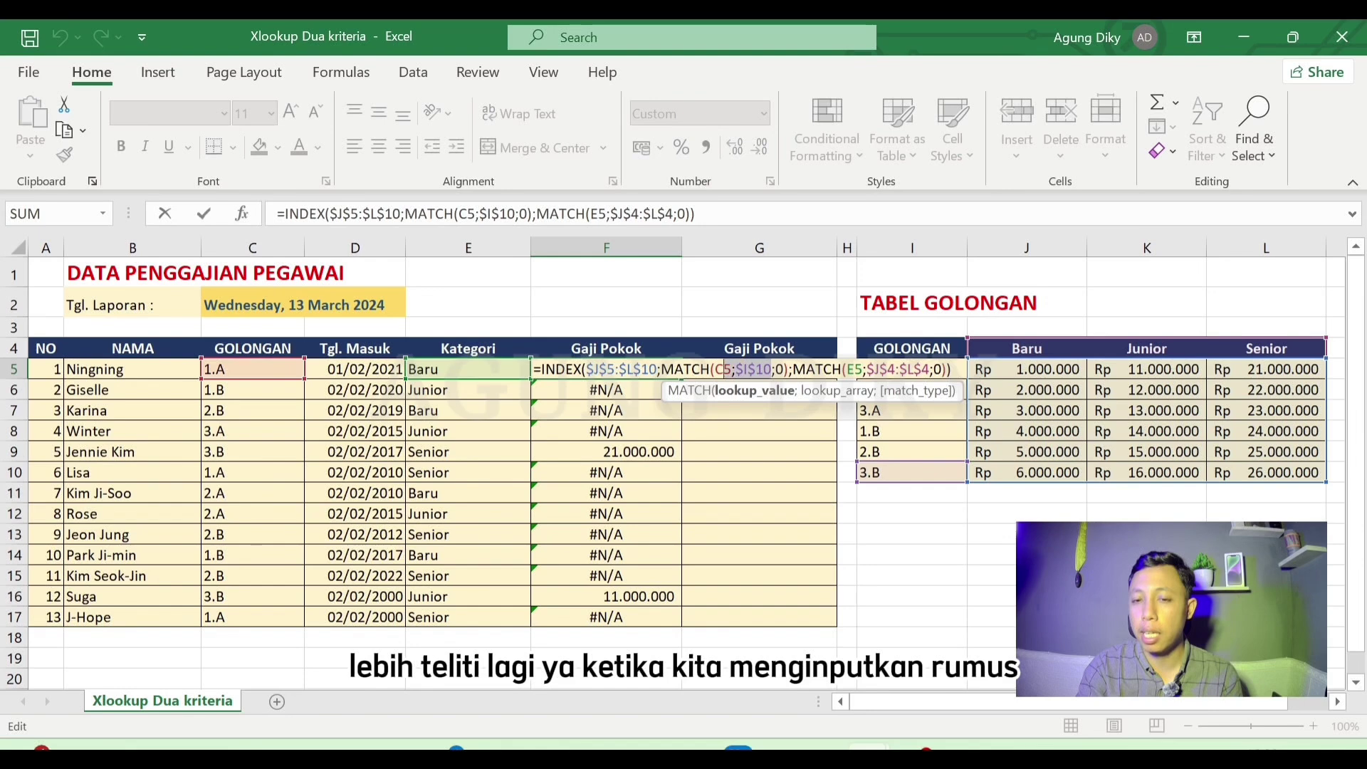
{"action": "key", "text": "BackSpace"}
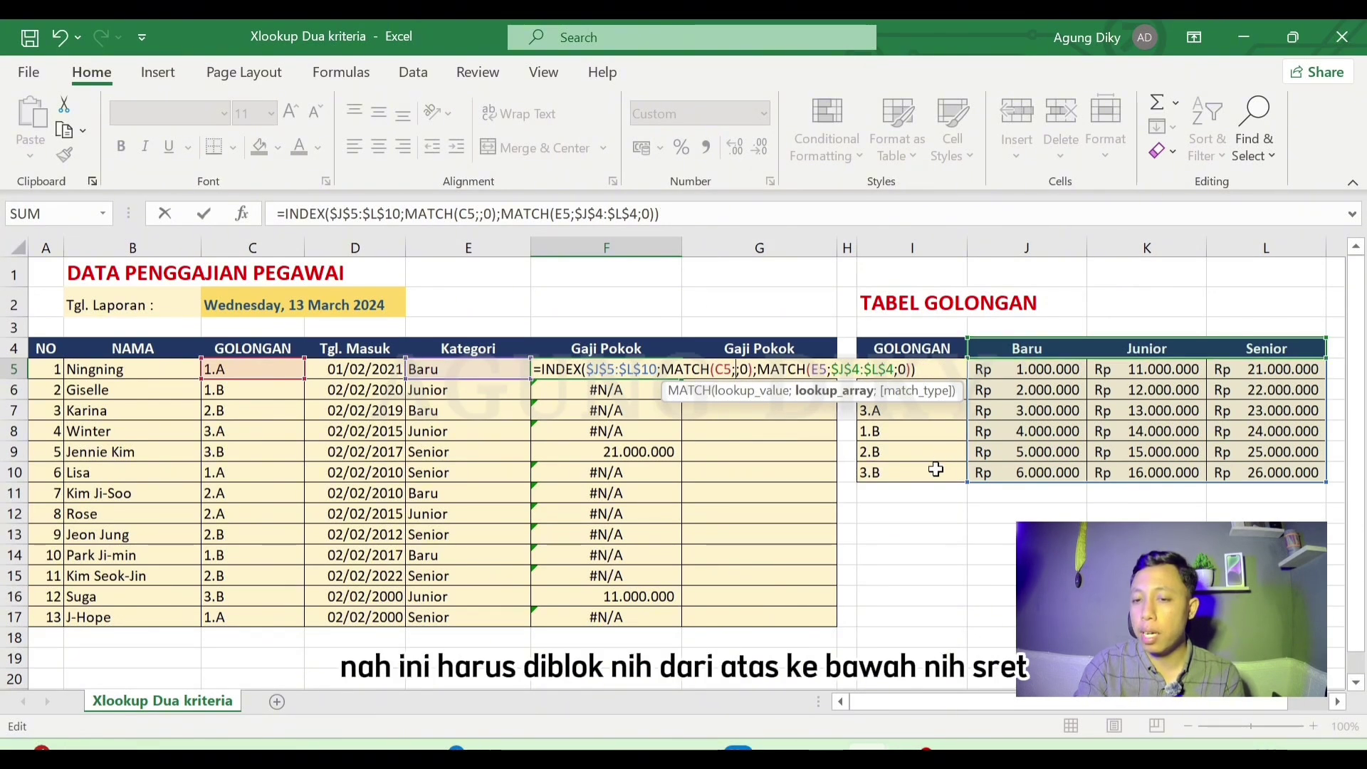
{"action": "left_click_drag", "start_coordinate": [935, 470], "coordinate": [919, 369]}
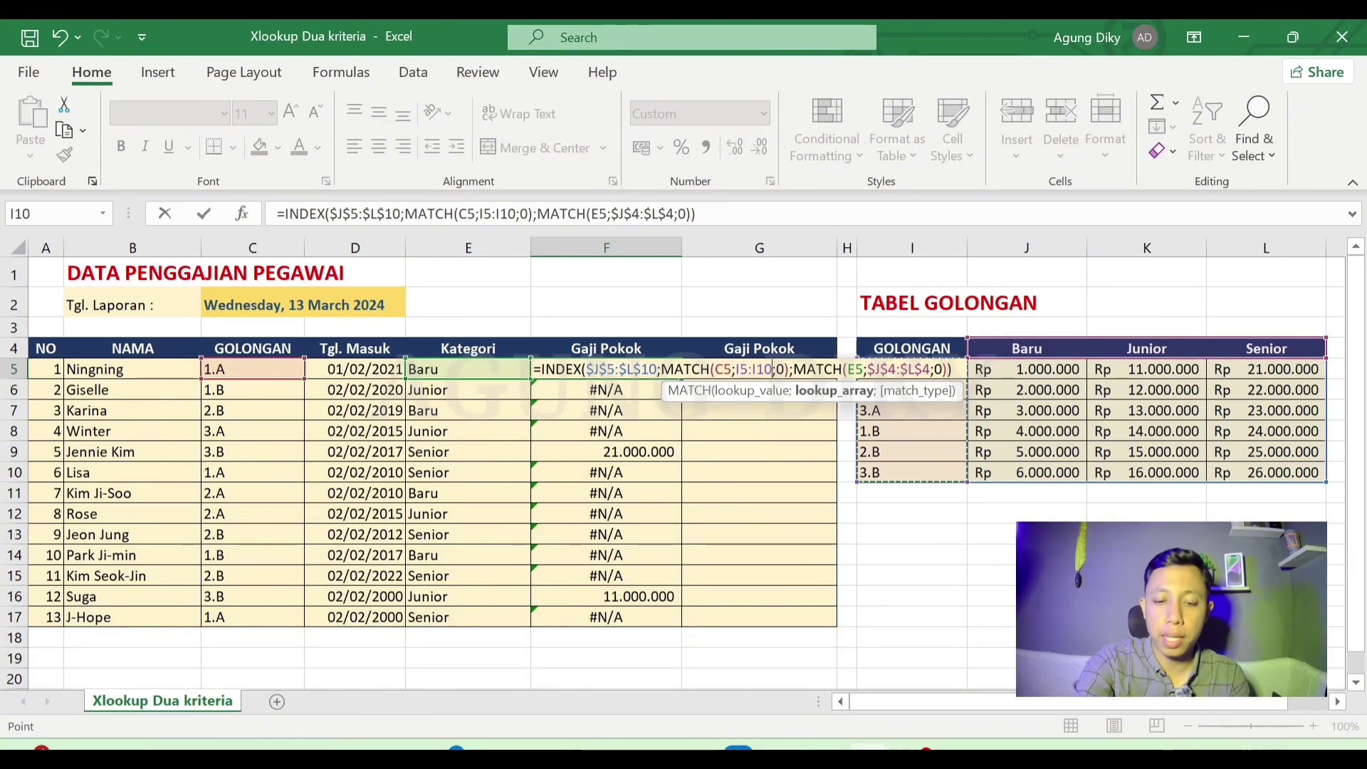
{"action": "key", "text": "F4"}
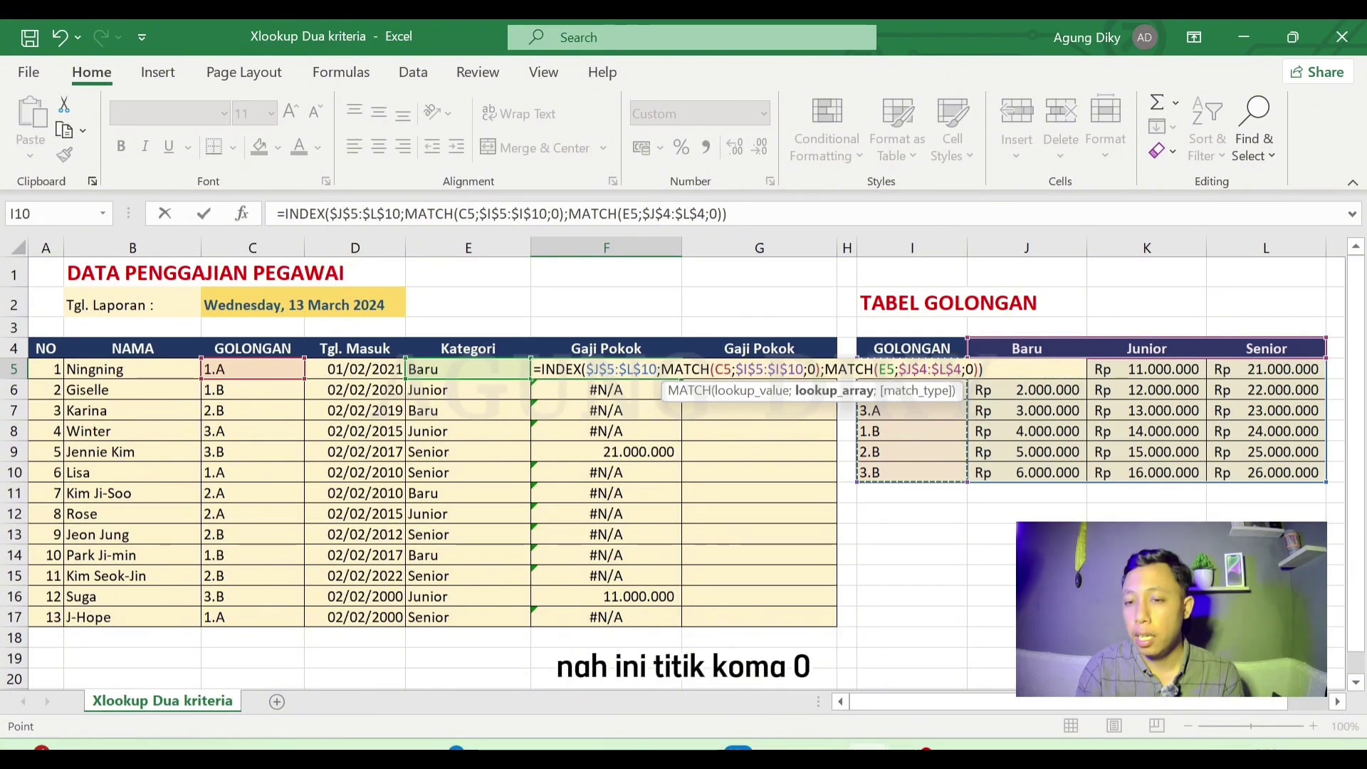
{"action": "key", "text": "Return"}
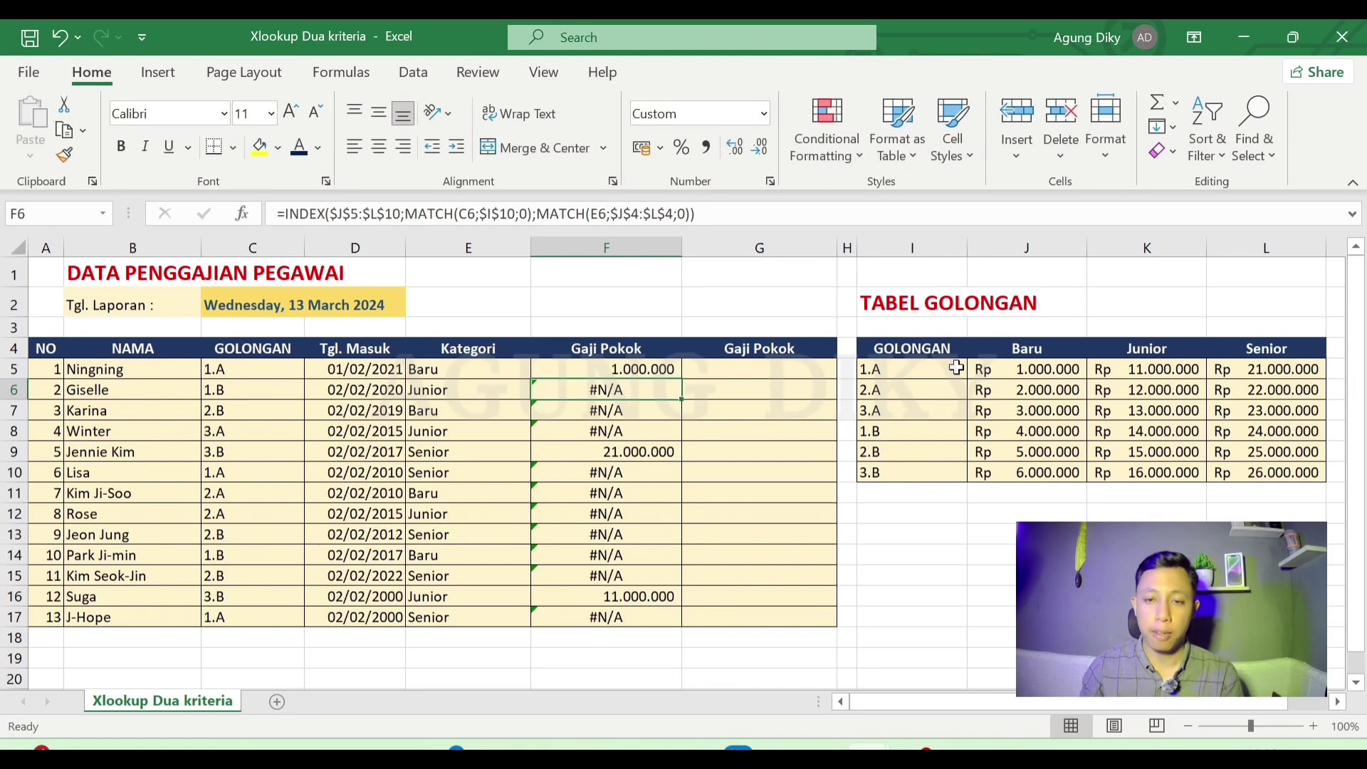
Step: Fill the corrected F5 formula down through F17 and review the arguments of the formula in F5
{"action": "left_click", "coordinate": [669, 370]}
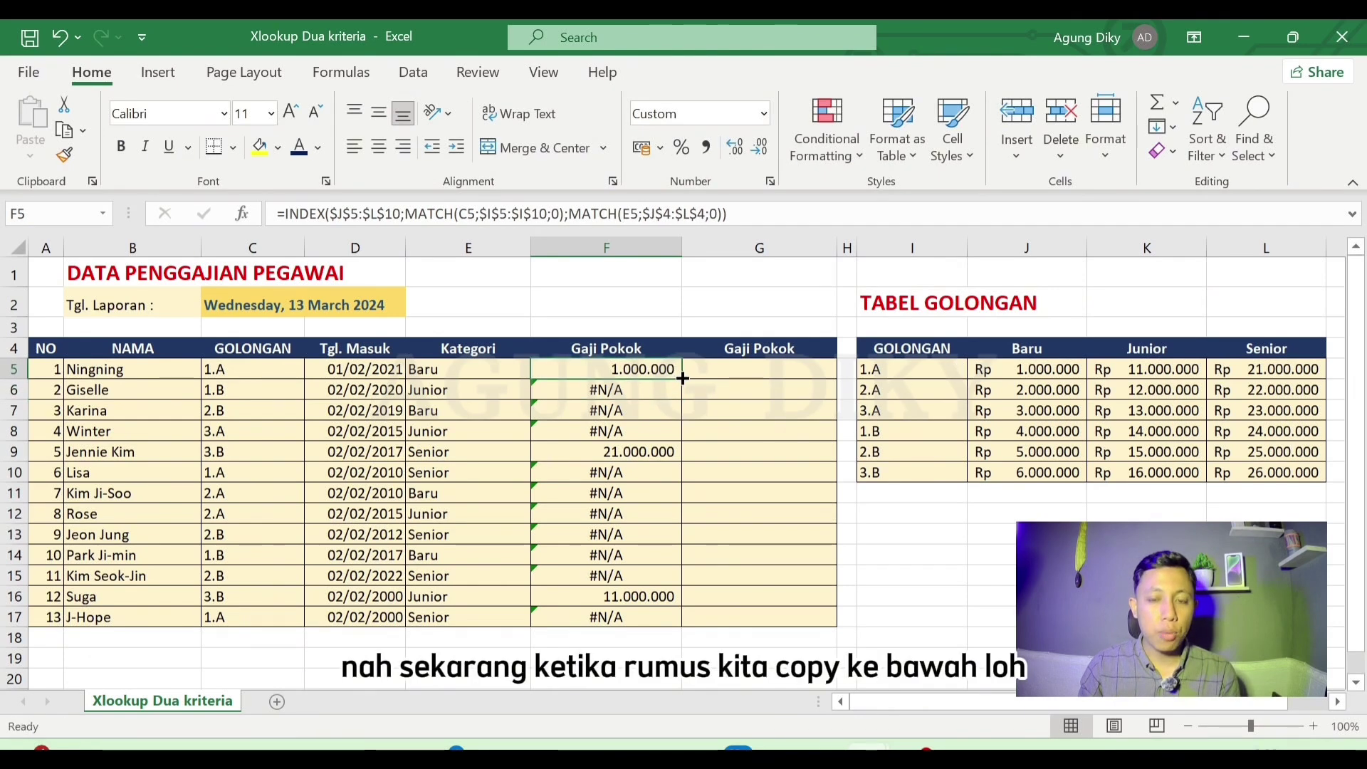
{"action": "double_click", "coordinate": [682, 378]}
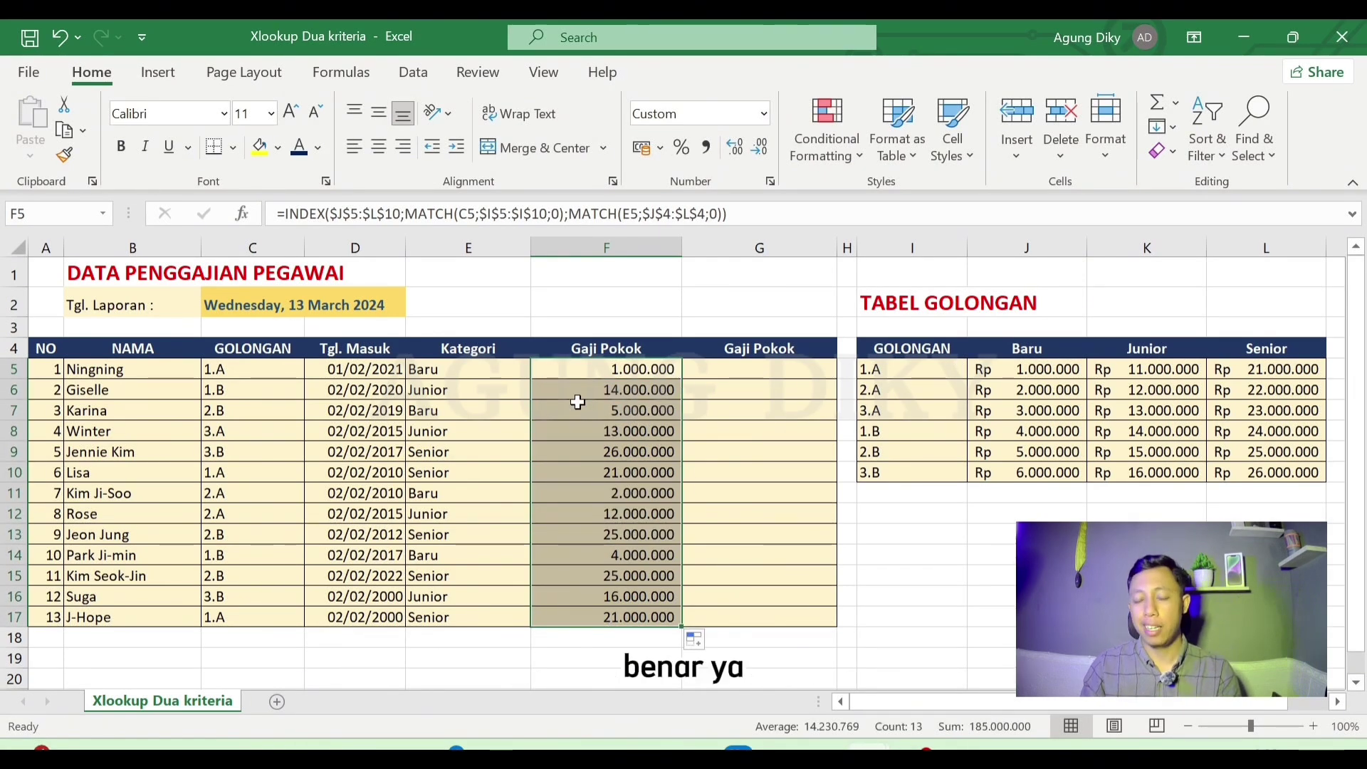
{"action": "double_click", "coordinate": [622, 368]}
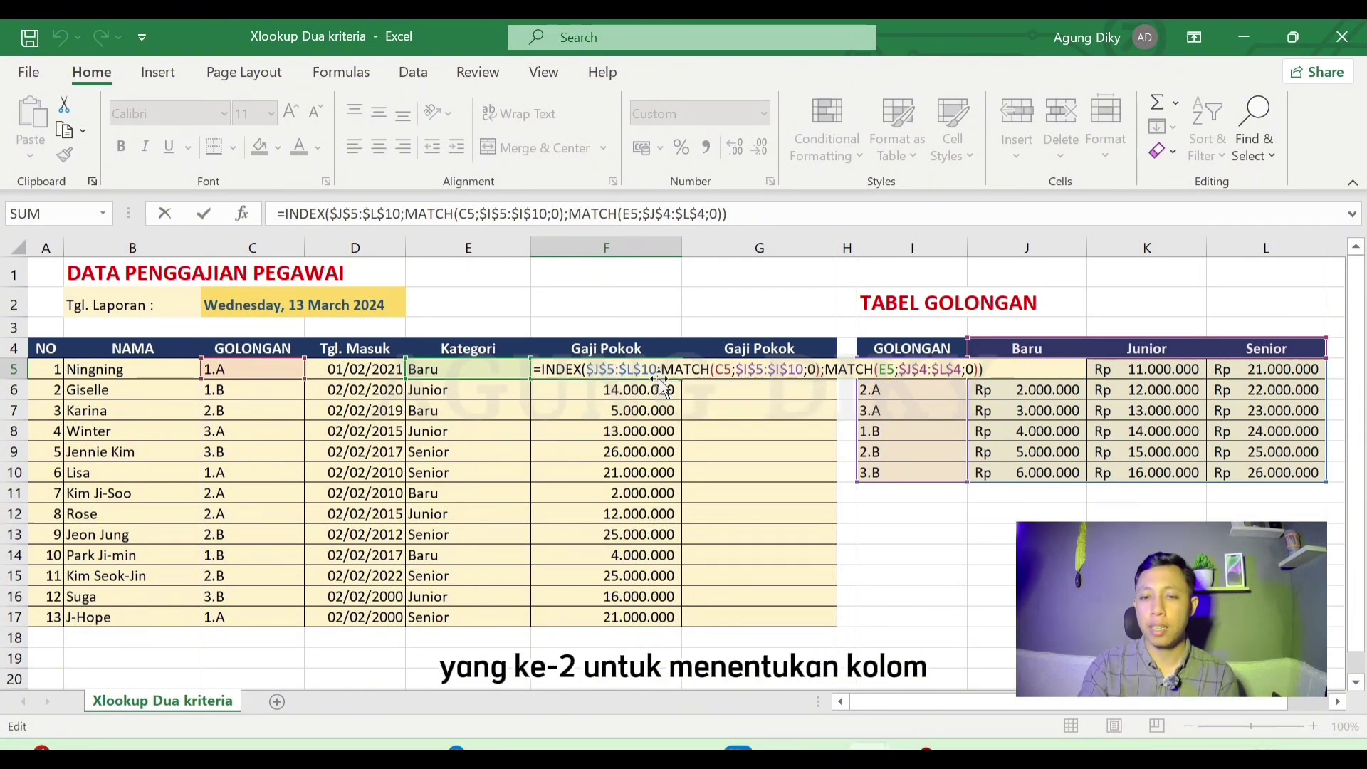
{"action": "key", "text": "Return"}
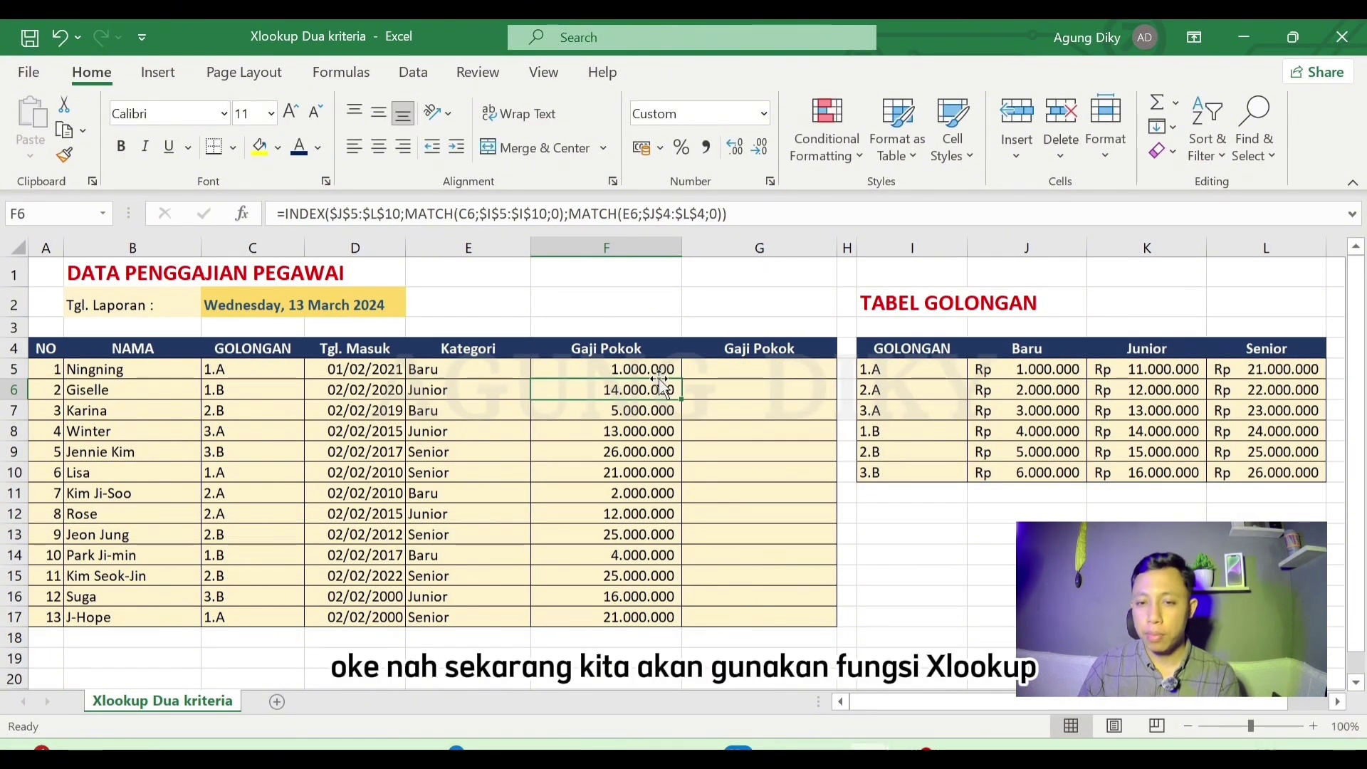
Step: Start an XLOOKUP in G5 with C5 as the lookup value and the GOLONGAN range I5:I10 as the lookup array
{"action": "left_click", "coordinate": [730, 370]}
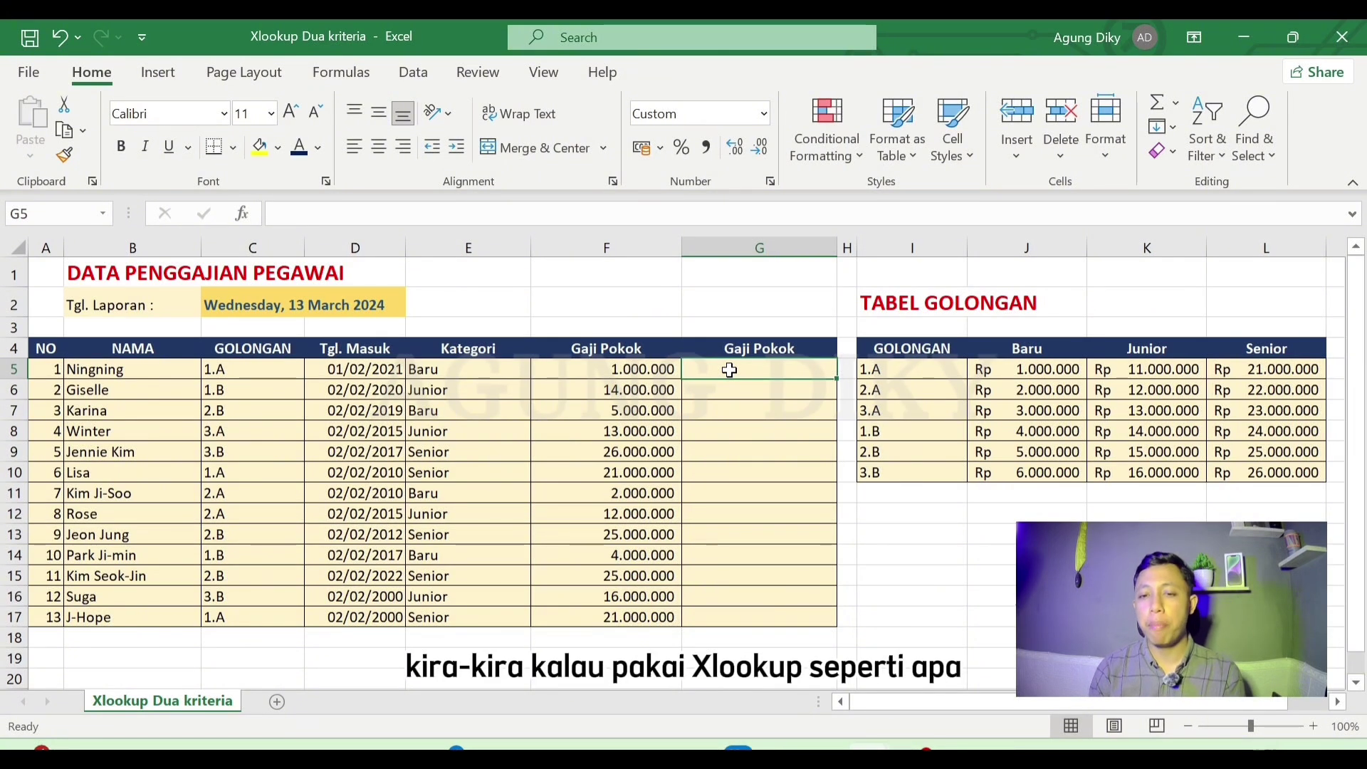
{"action": "type", "text": "="}
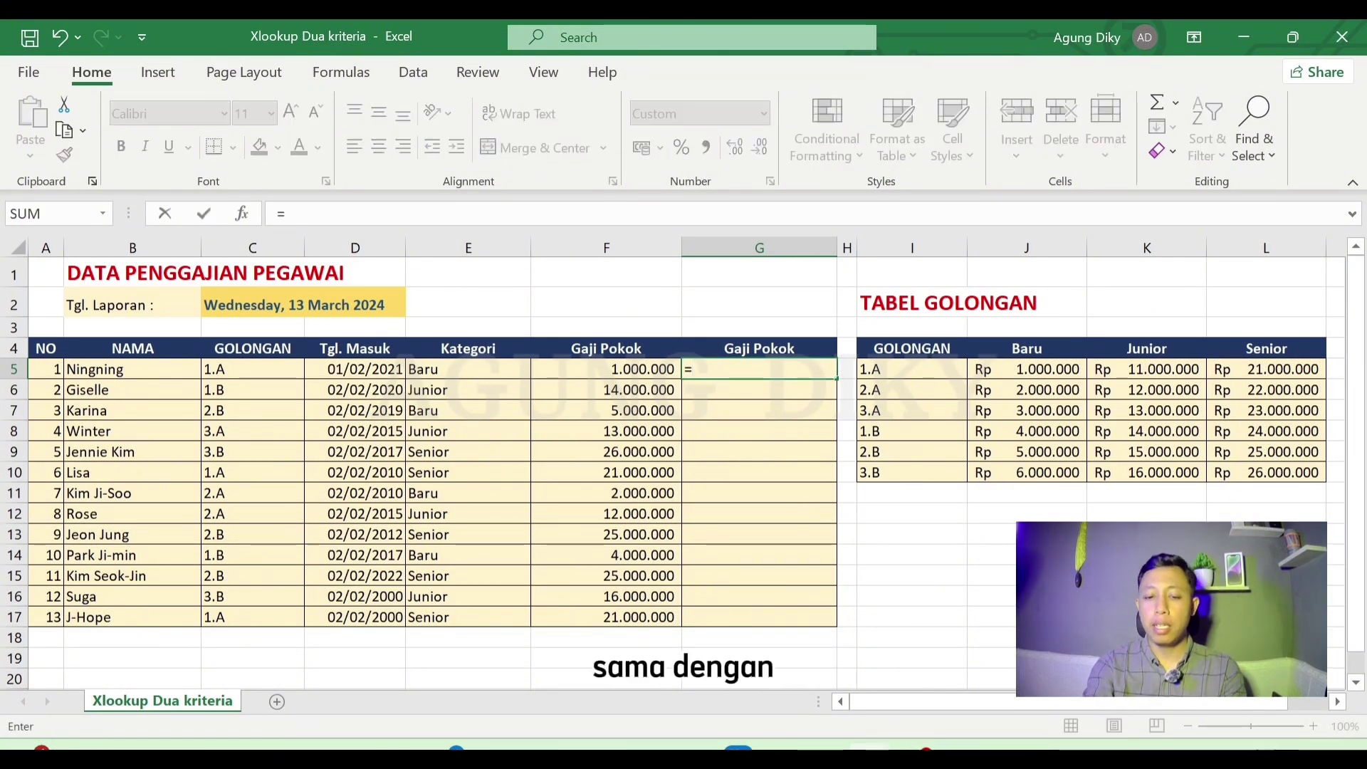
{"action": "type", "text": "xl"}
{"action": "key", "text": "Tab"}
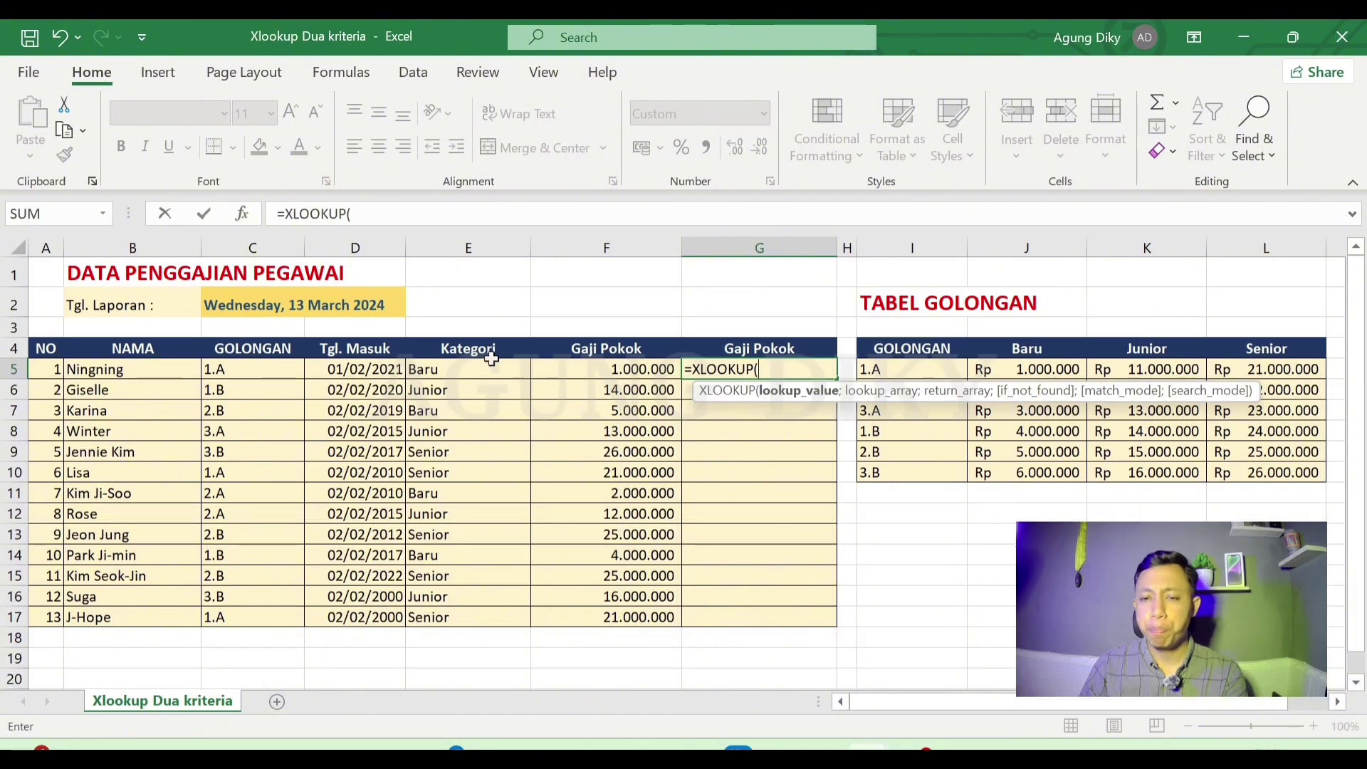
{"action": "left_click", "coordinate": [261, 370]}
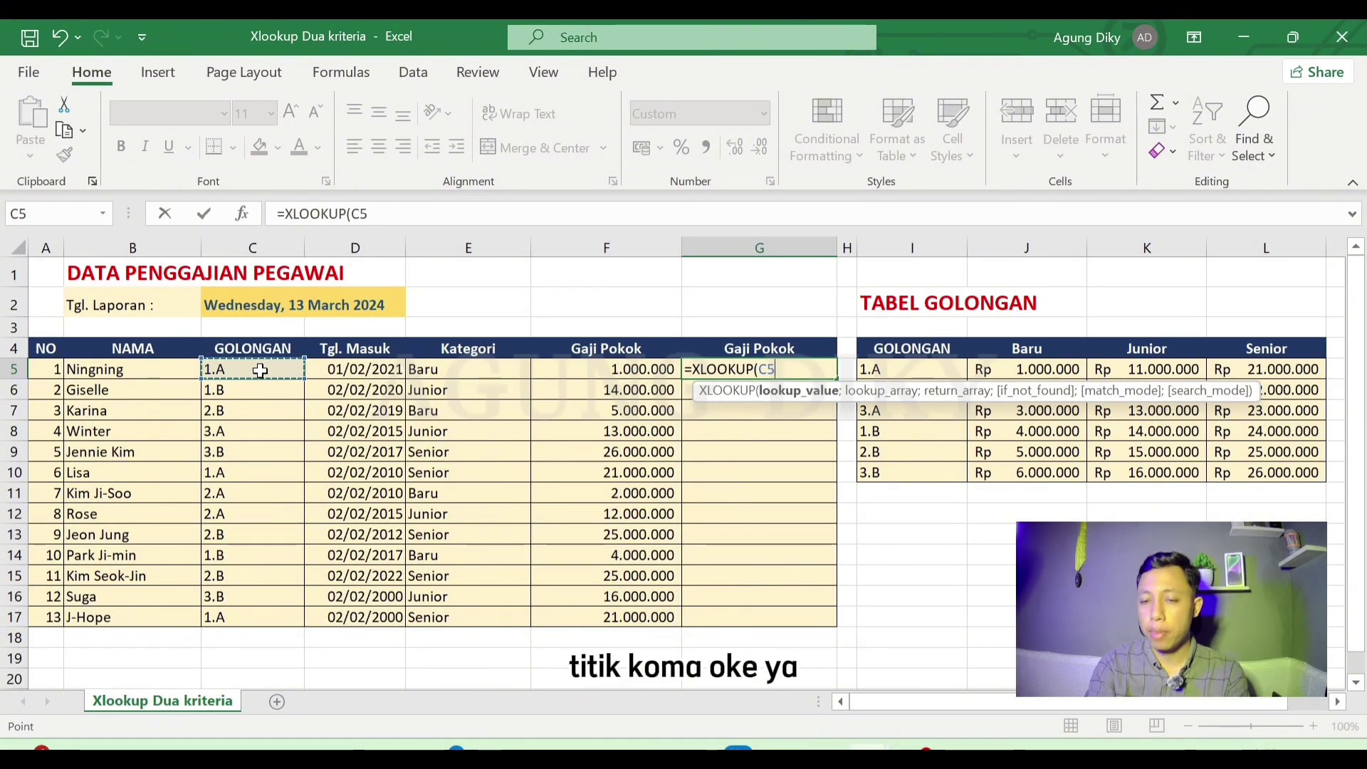
{"action": "type", "text": ";"}
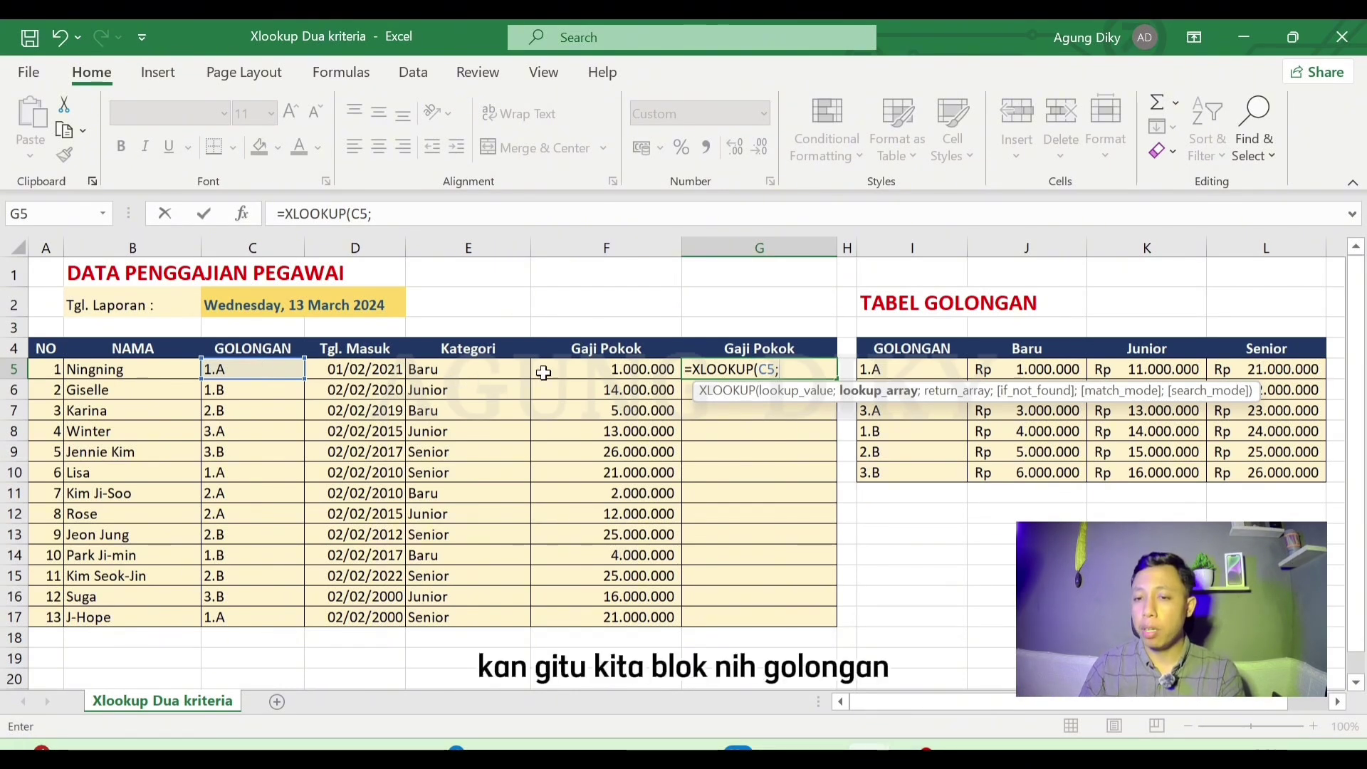
{"action": "left_click_drag", "start_coordinate": [895, 367], "coordinate": [905, 468]}
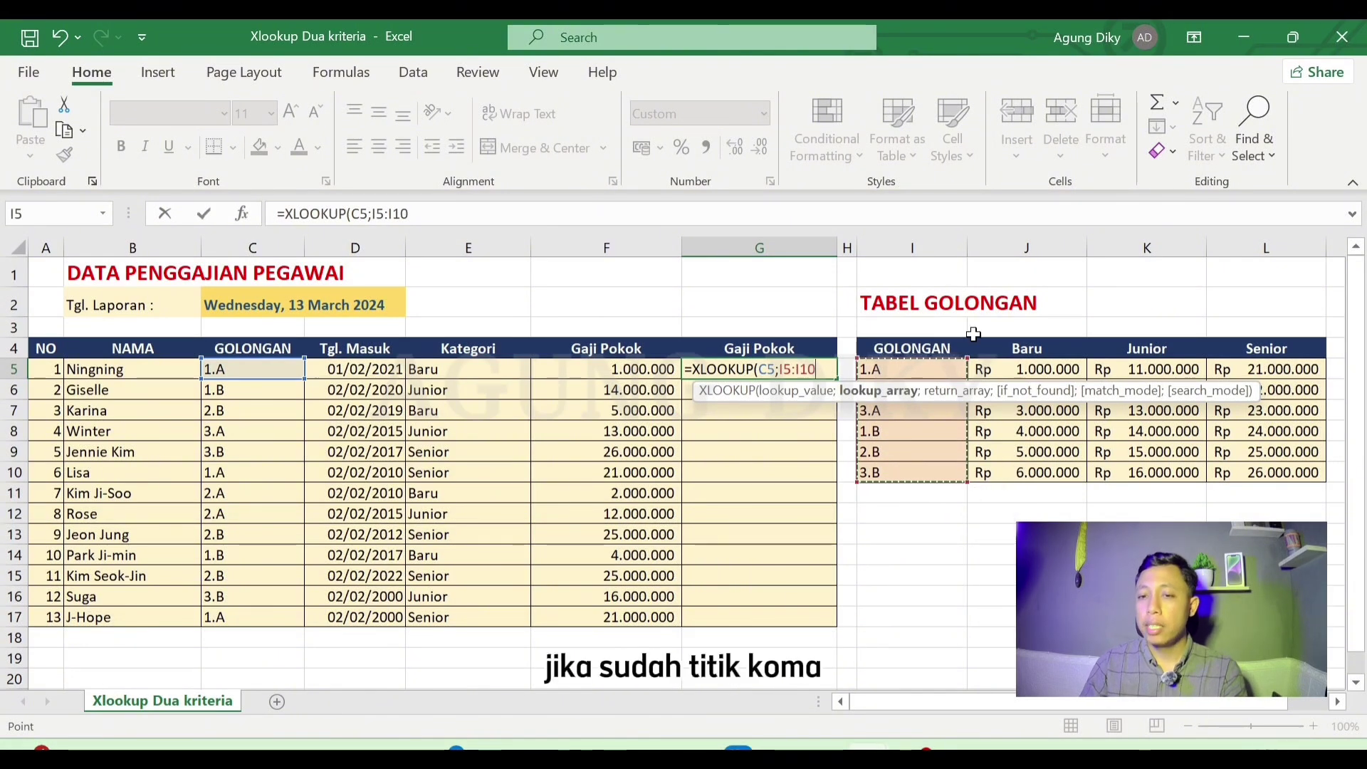
{"action": "type", "text": ";"}
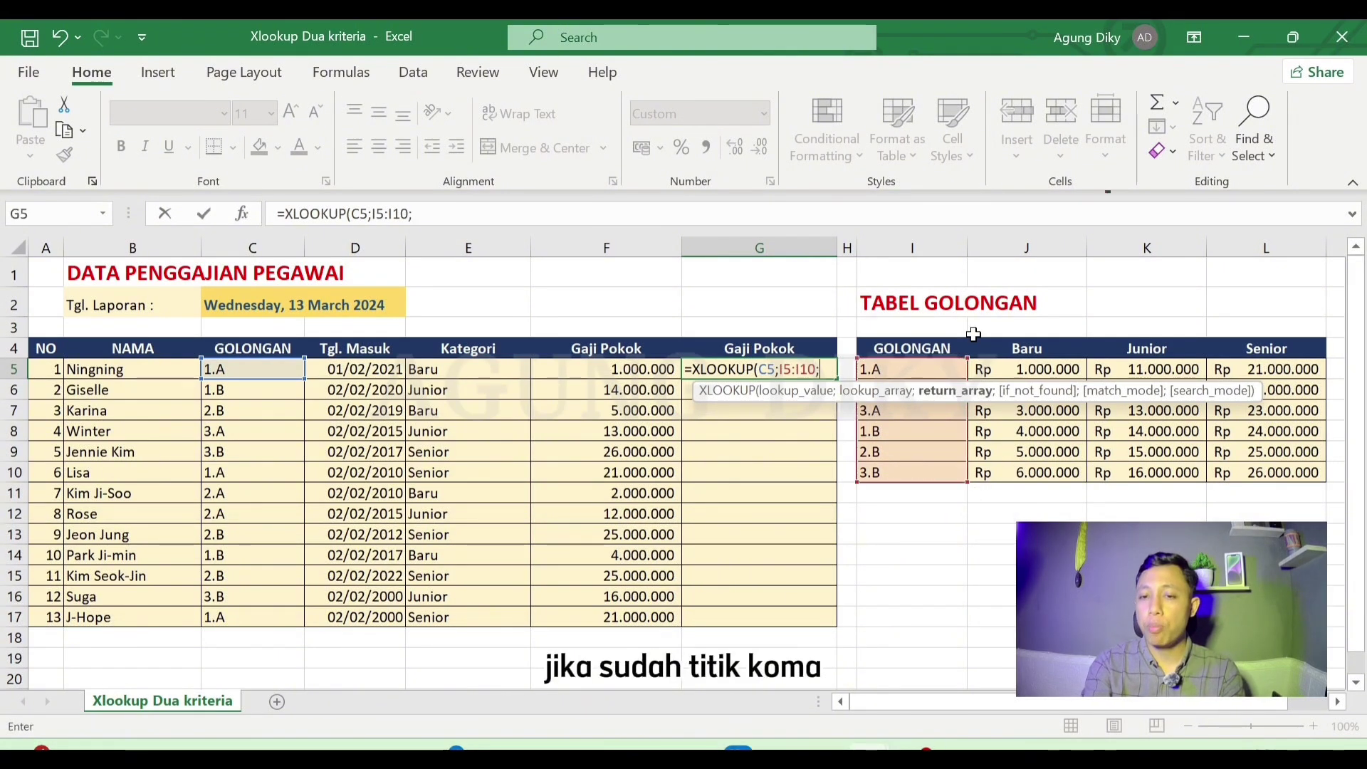
Step: Nest a second XLOOKUP as the return array, looking up E5 in the absolute header range $J$4:$L$4
{"action": "type", "text": "xl"}
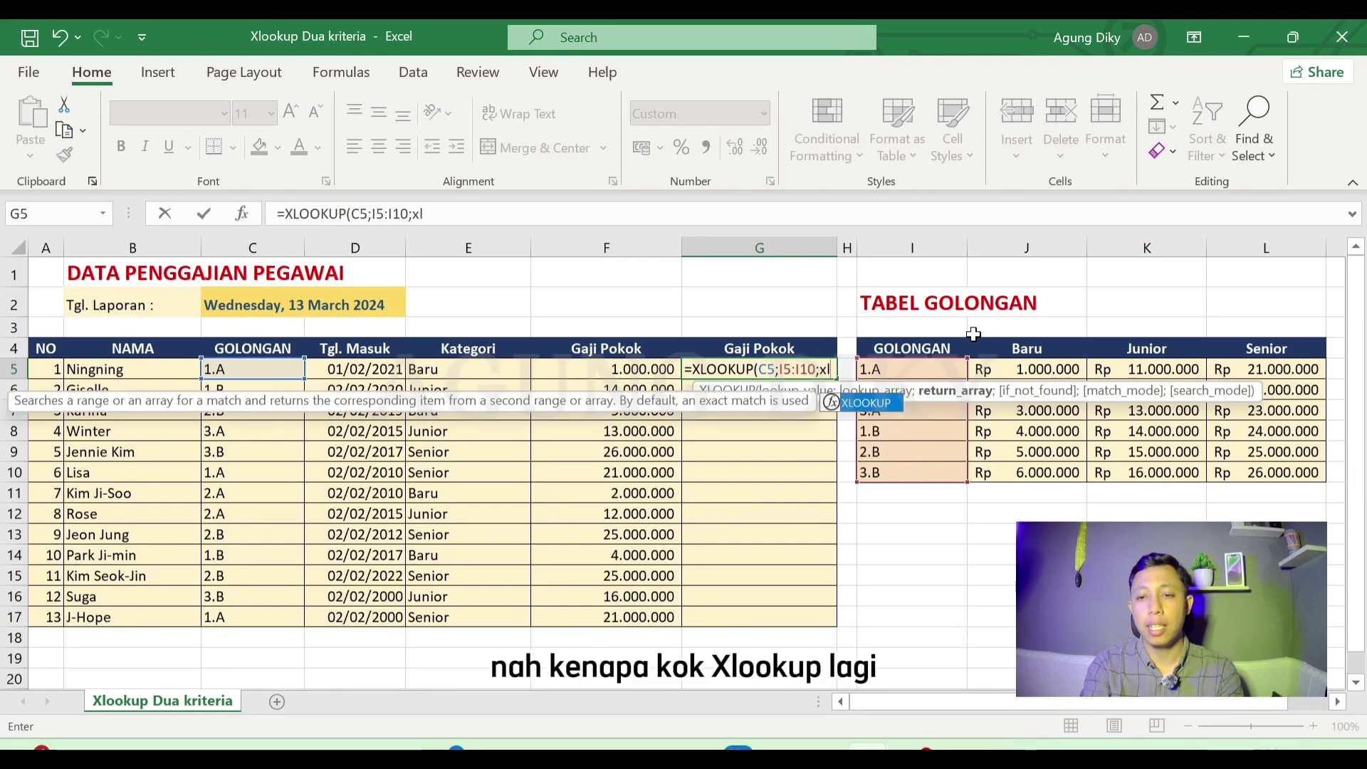
{"action": "key", "text": "Tab"}
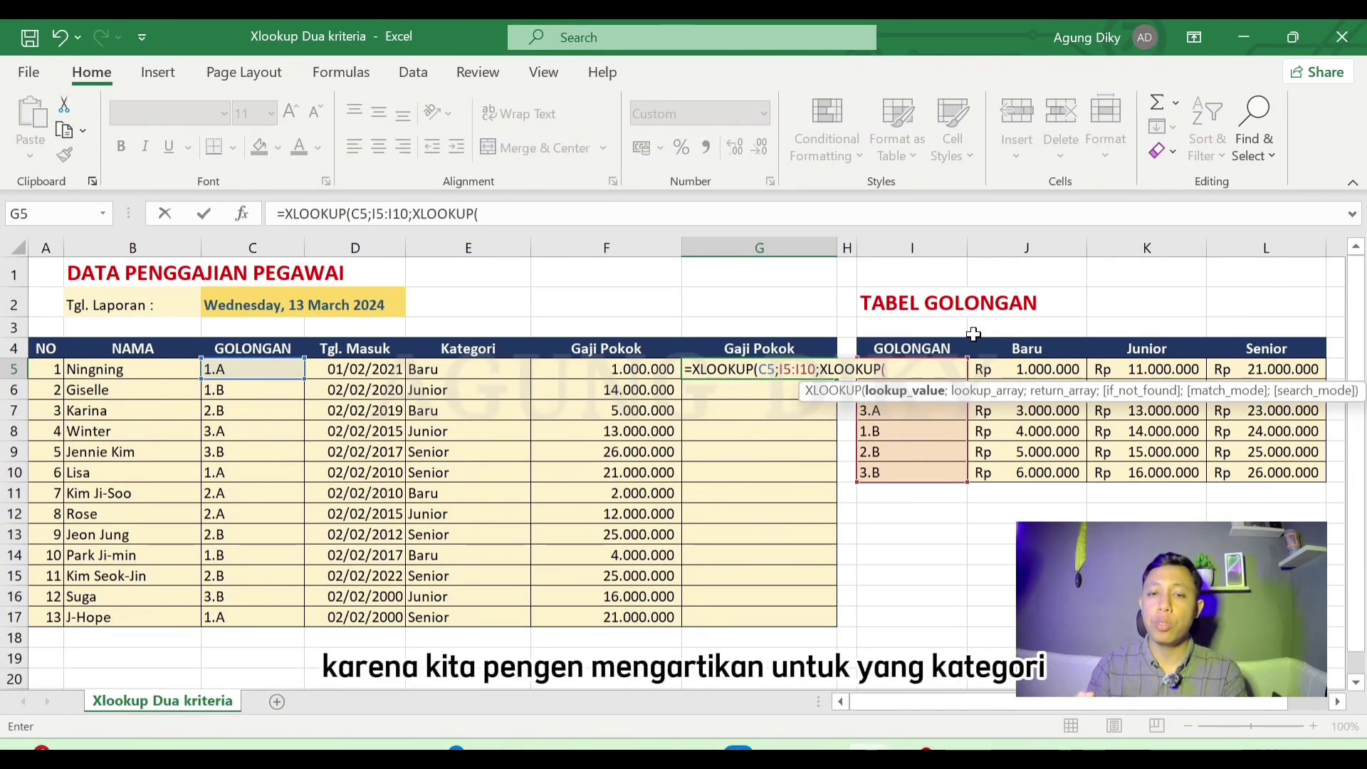
{"action": "left_click", "coordinate": [433, 371]}
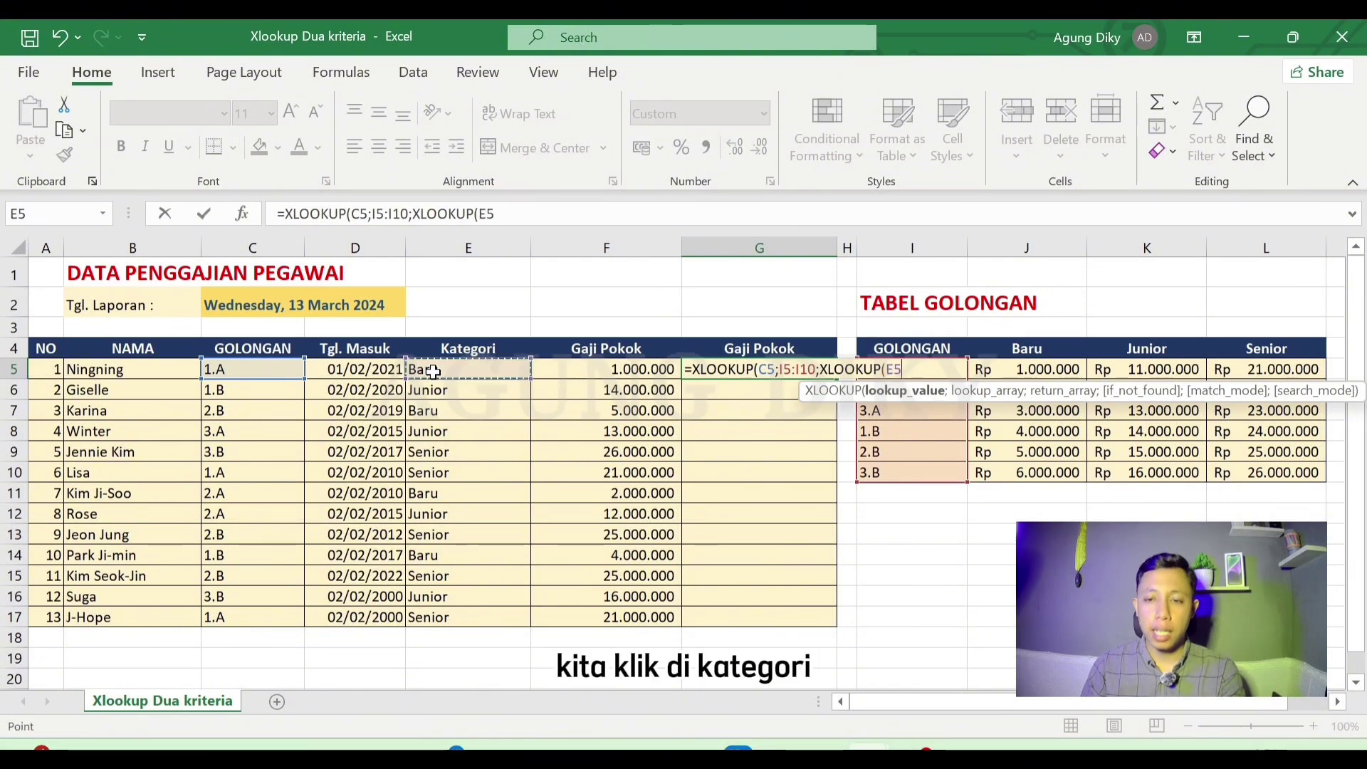
{"action": "type", "text": ";"}
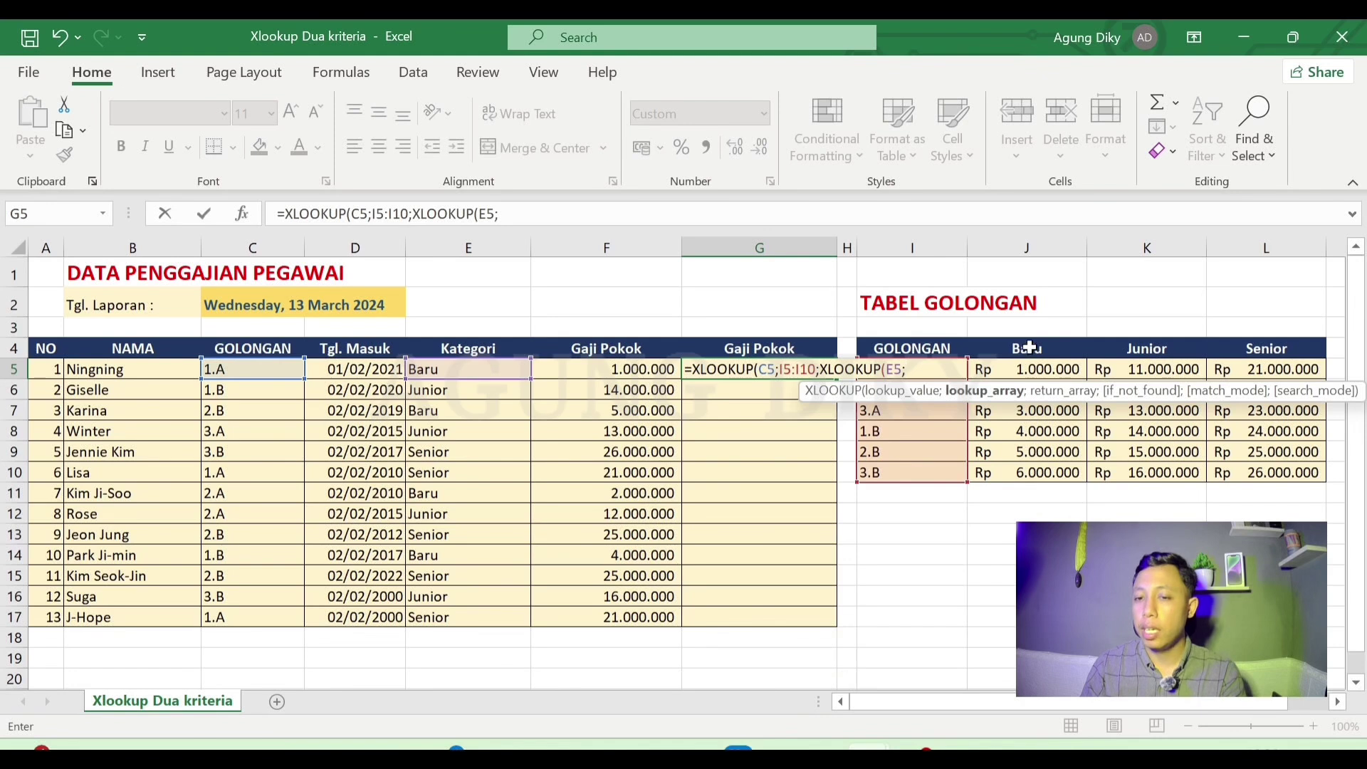
{"action": "left_click_drag", "start_coordinate": [1030, 347], "coordinate": [1263, 363]}
{"action": "key", "text": "F4"}
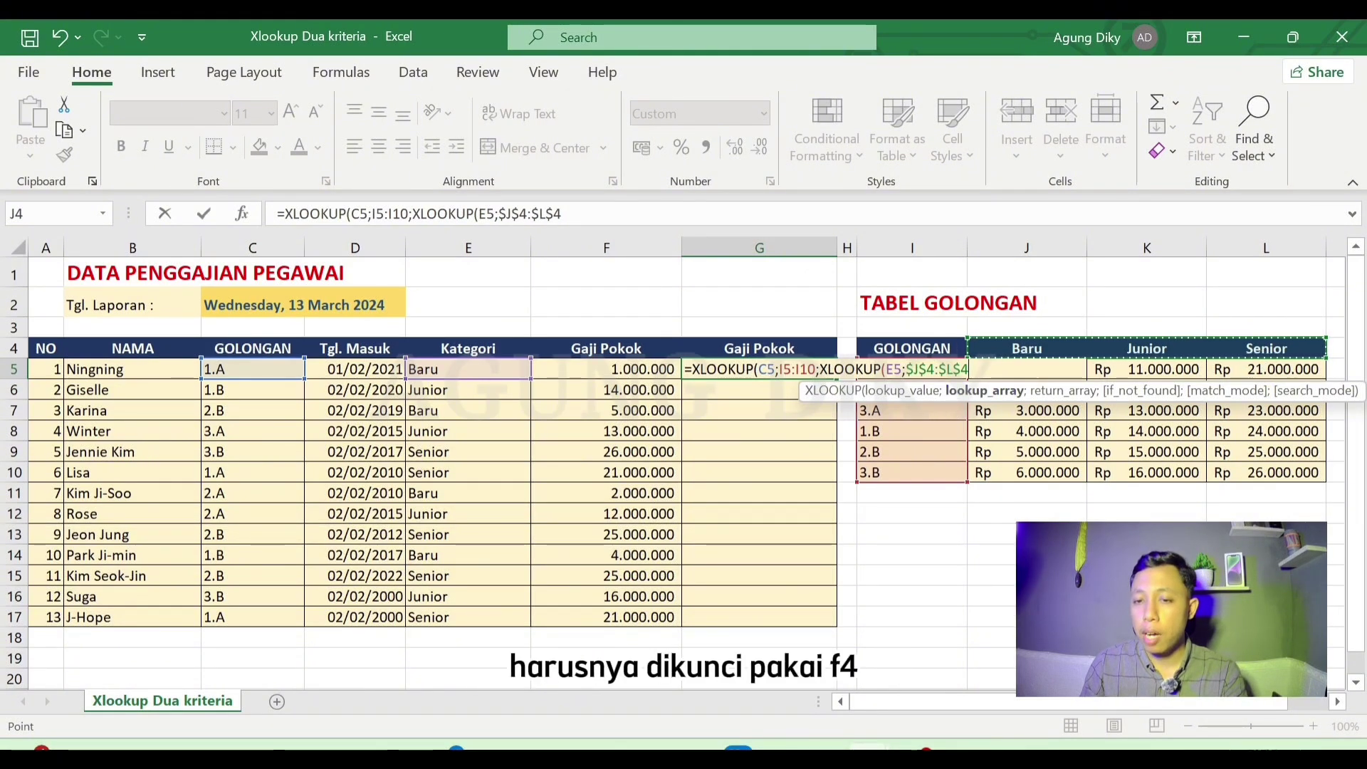
Step: Make the outer XLOOKUP's lookup array absolute as $I$5:$I$10
{"action": "left_click", "coordinate": [796, 369]}
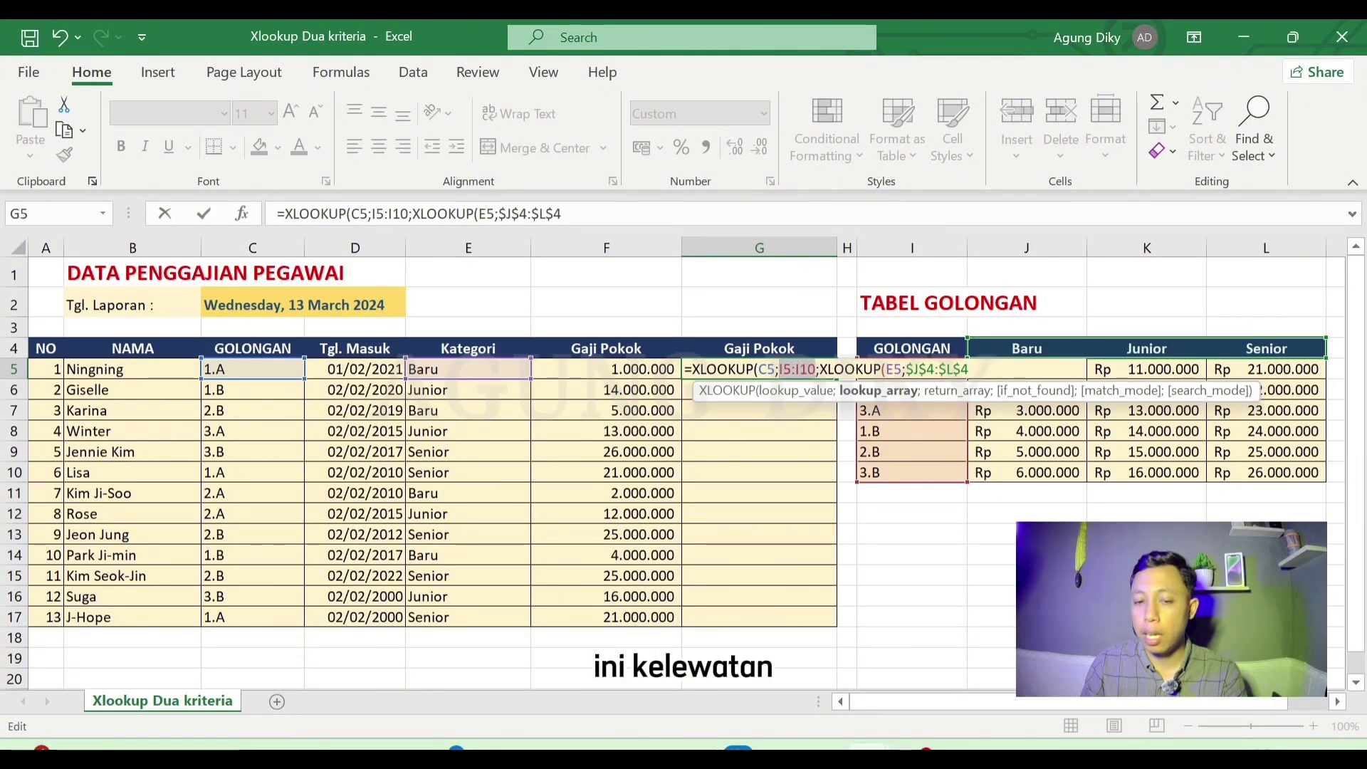
{"action": "key", "text": "F4"}
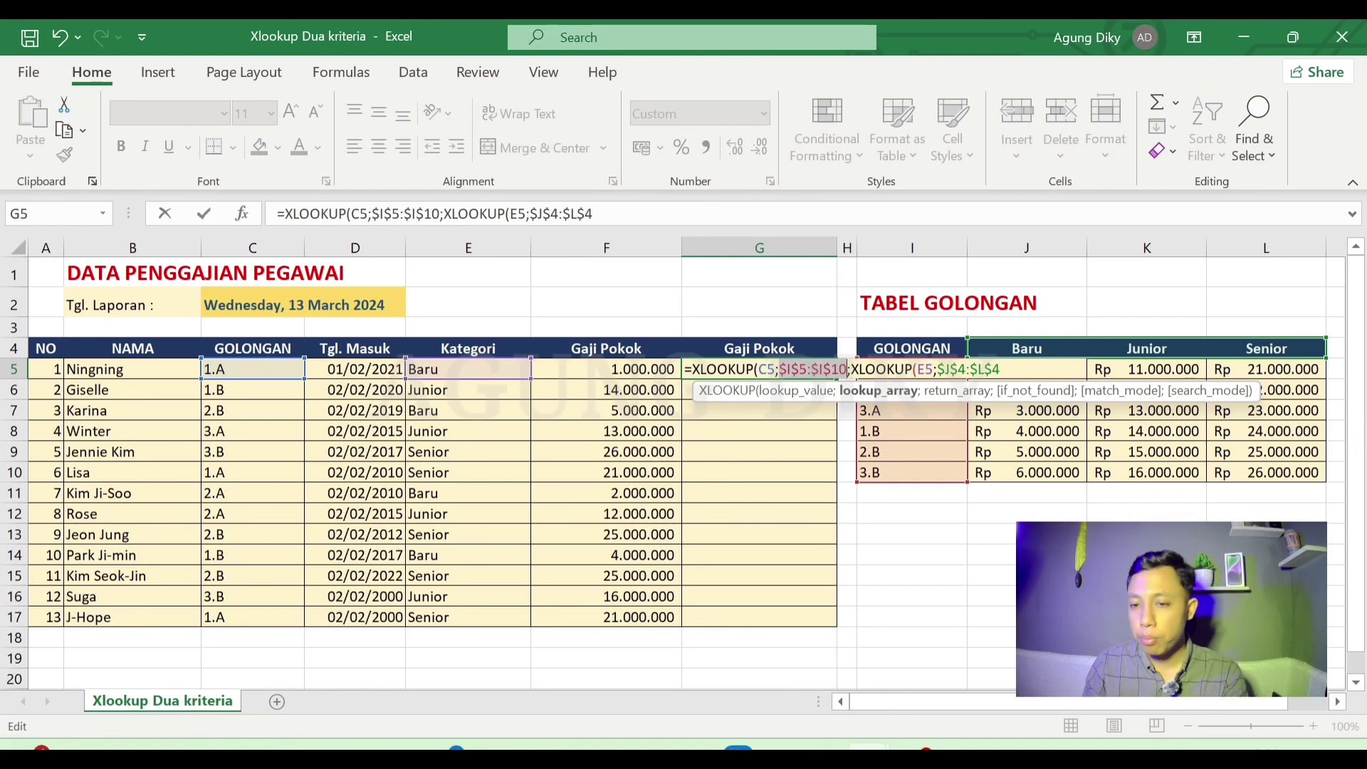
{"action": "left_click", "coordinate": [1024, 370]}
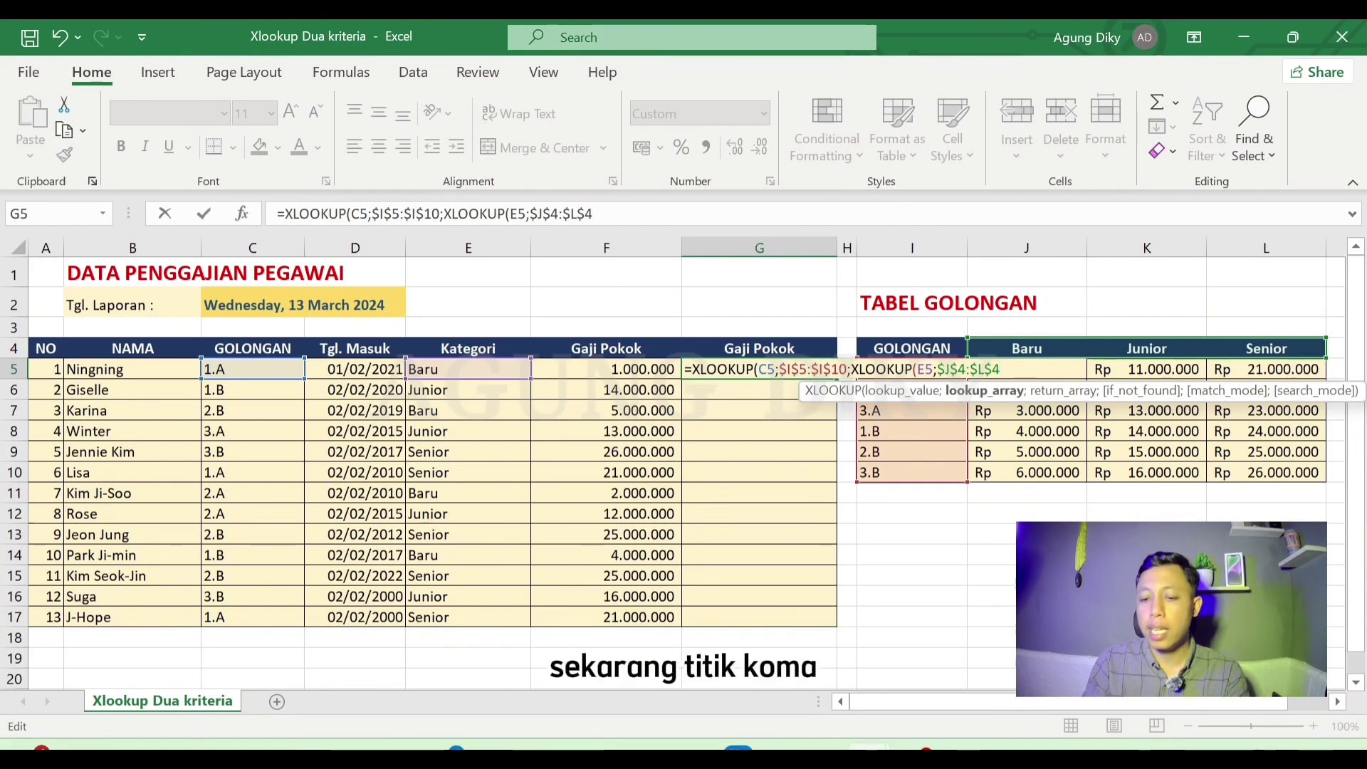
Step: Give the nested XLOOKUP the absolute return array $J$5:$L$10 and complete the formula in G5
{"action": "type", "text": ";"}
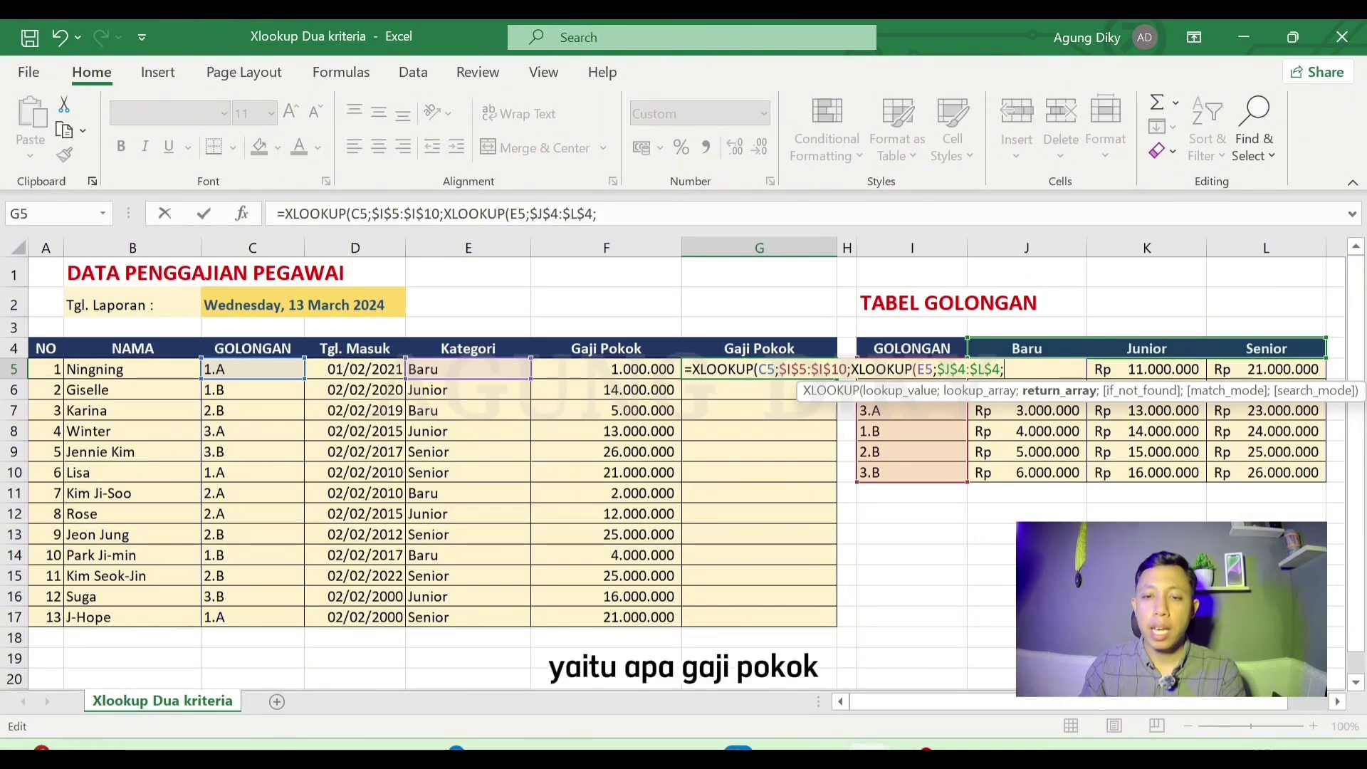
{"action": "left_click_drag", "start_coordinate": [1293, 473], "coordinate": [1029, 370]}
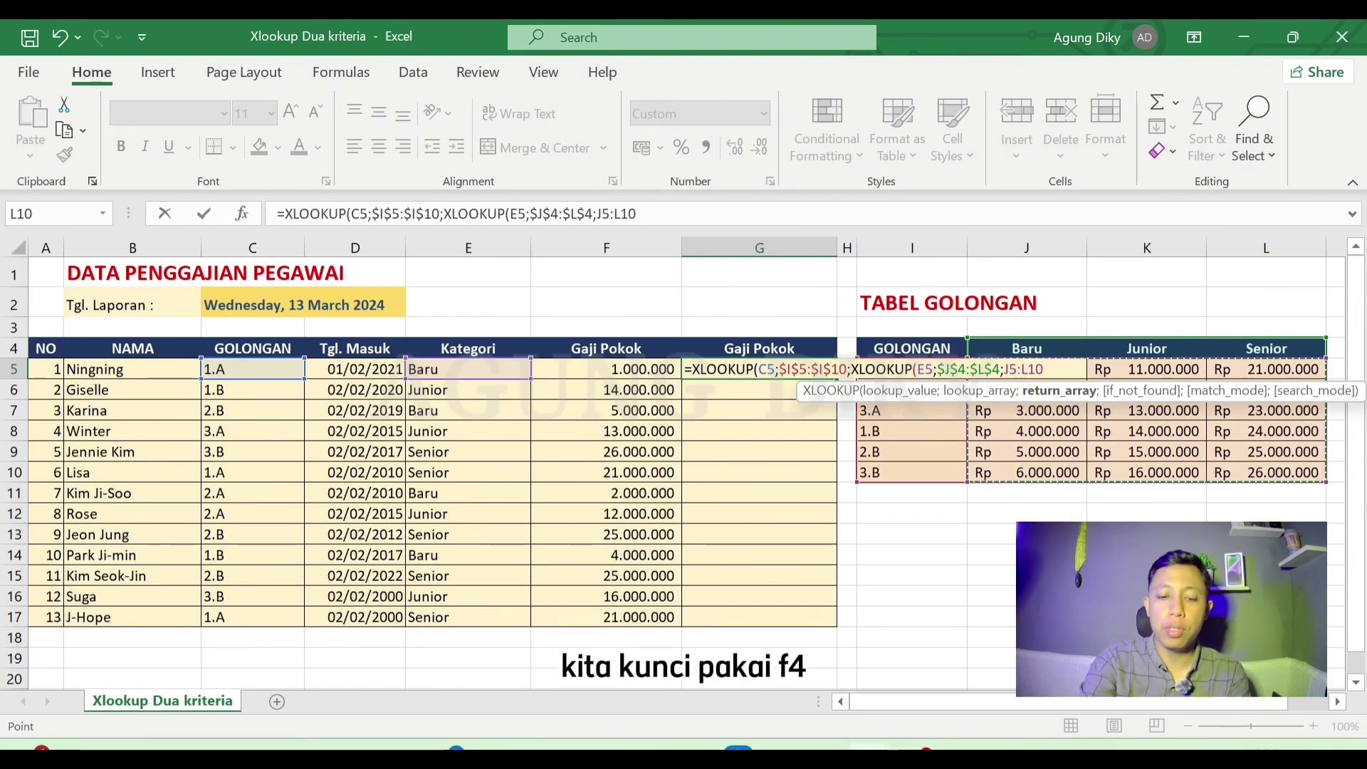
{"action": "key", "text": "F4"}
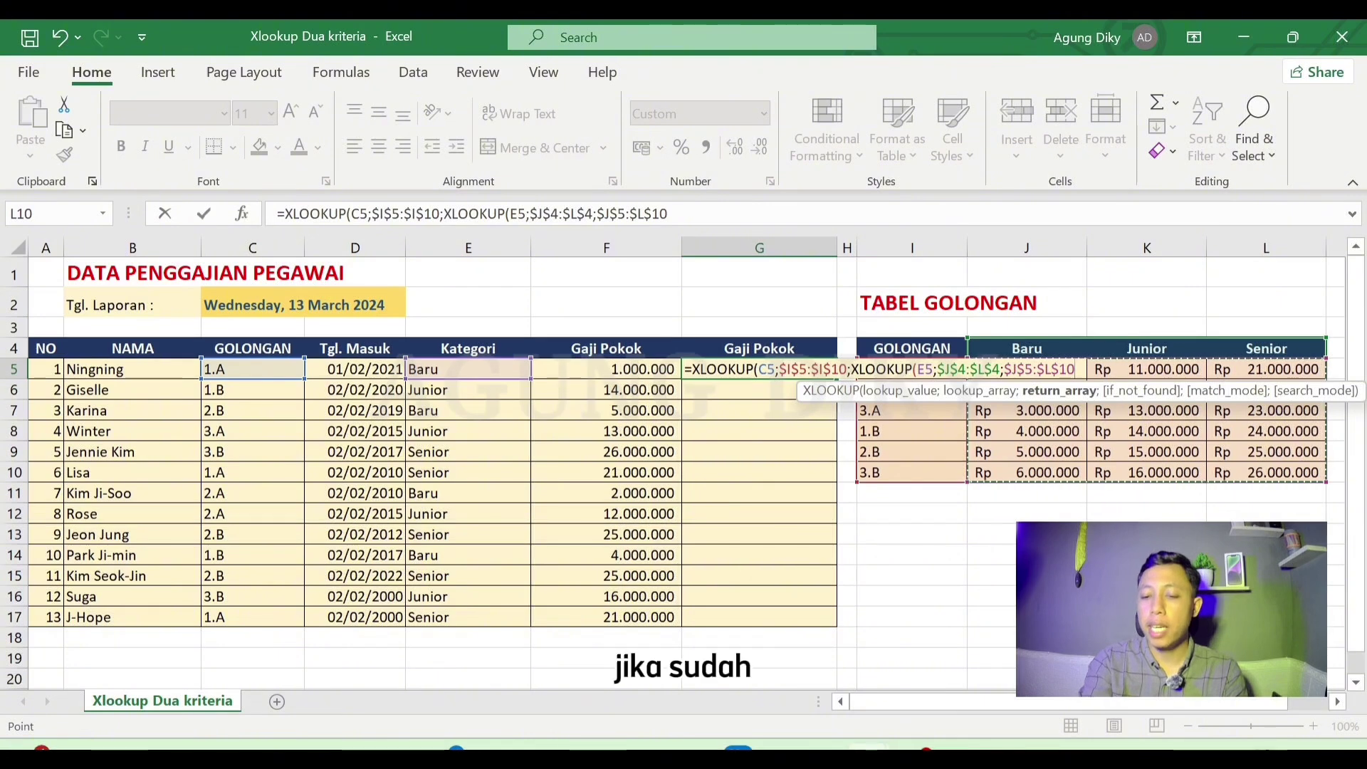
{"action": "type", "text": ";"}
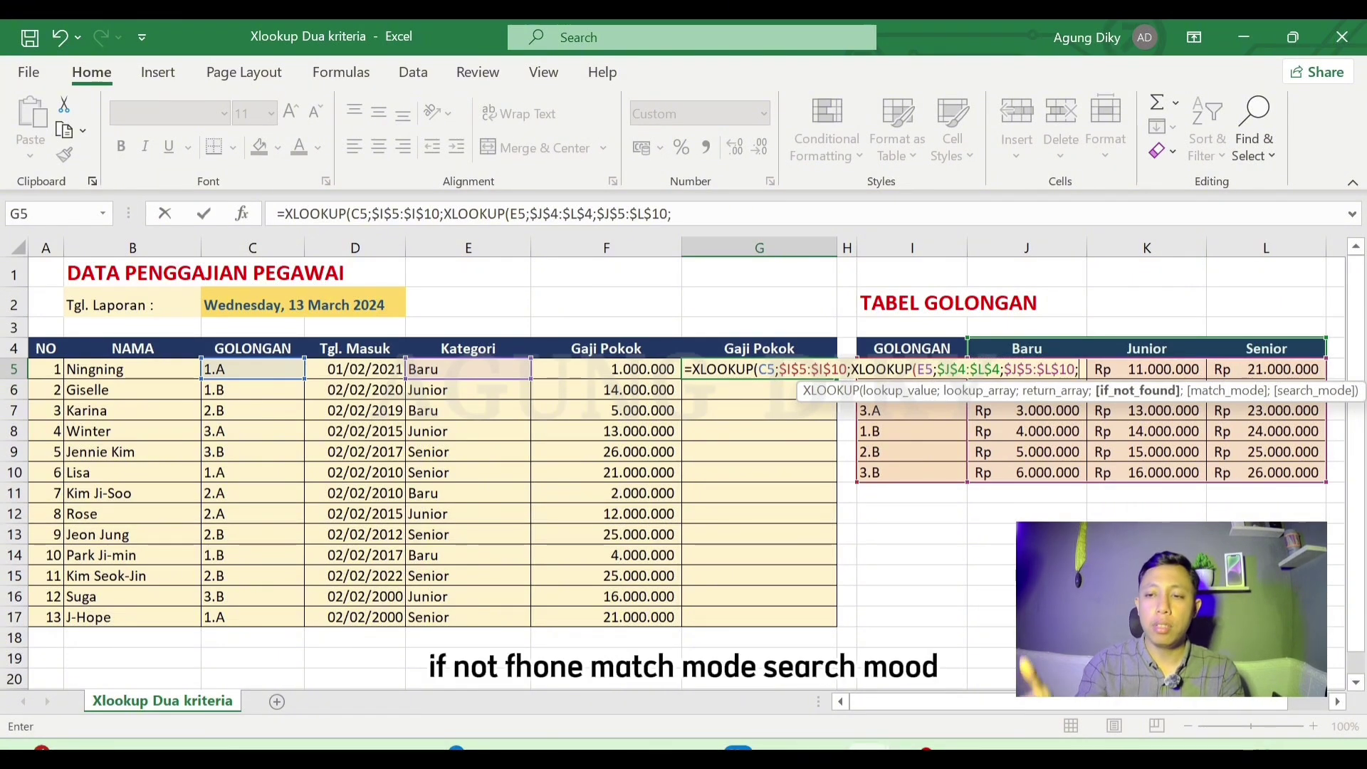
{"action": "key", "text": "BackSpace"}
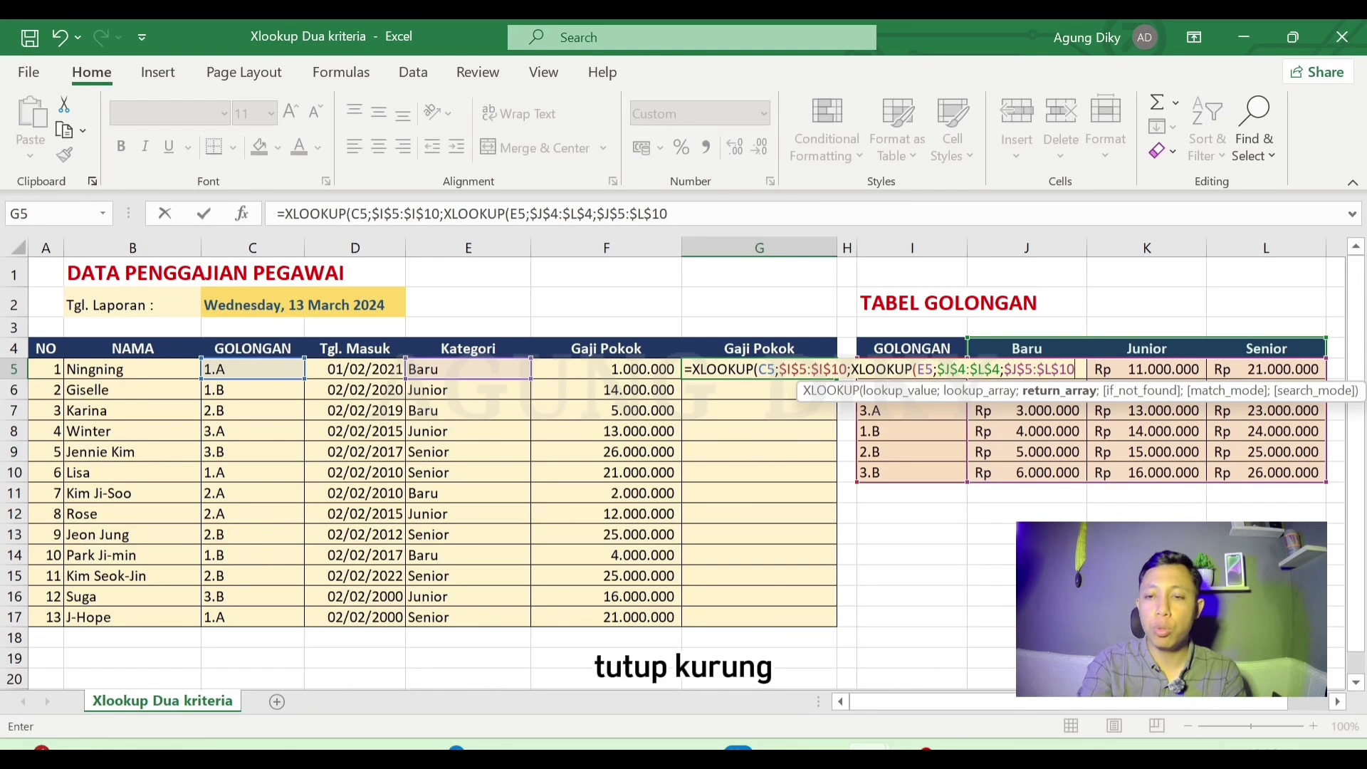
{"action": "type", "text": ")"}
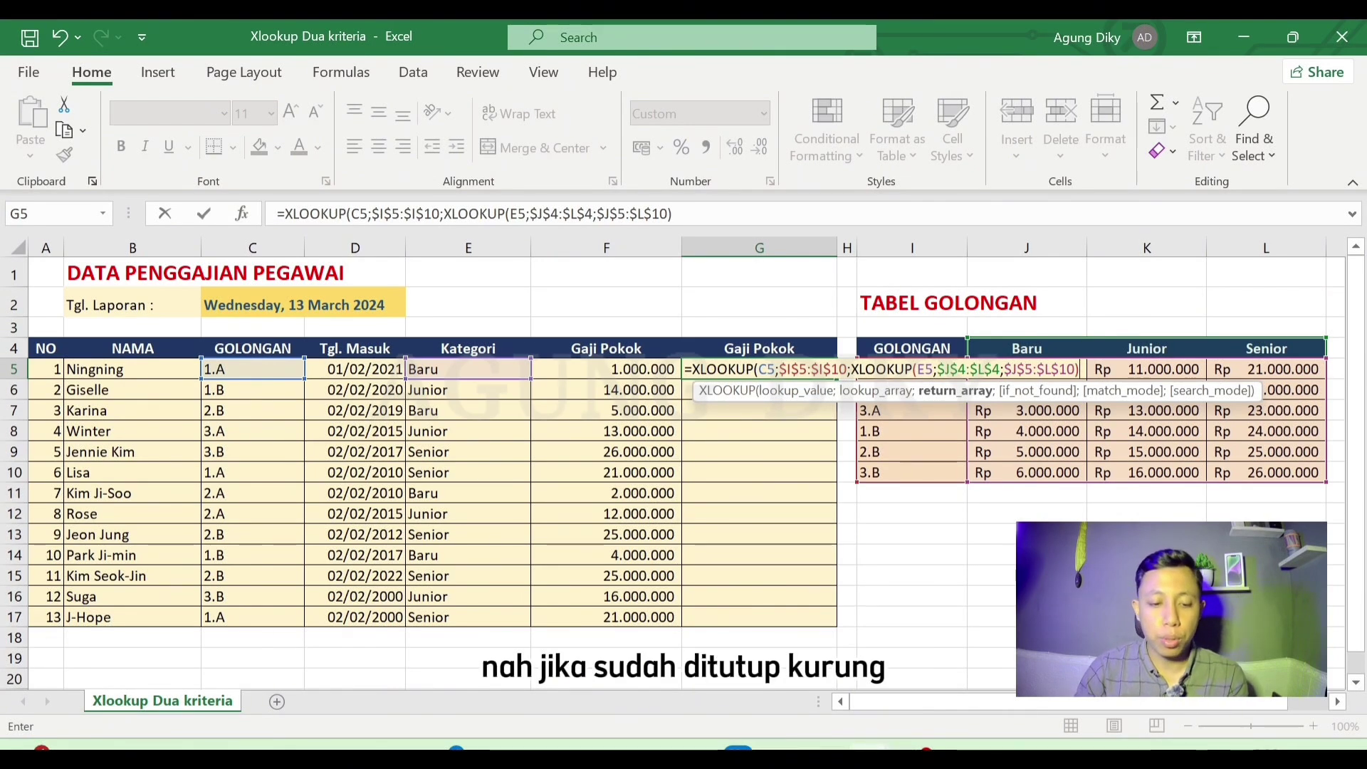
{"action": "key", "text": "Return"}
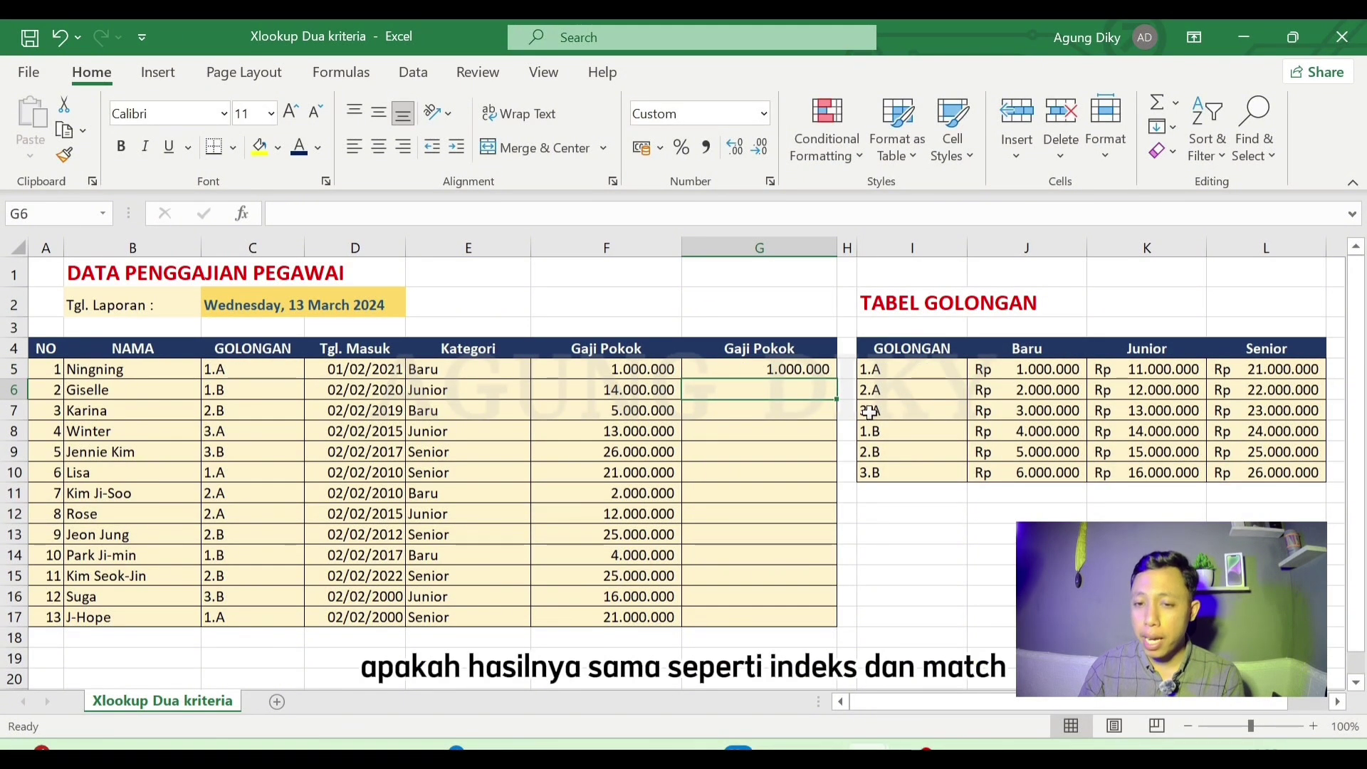
Step: Fill the XLOOKUP formula from G5 down to G17
{"action": "left_click", "coordinate": [805, 368]}
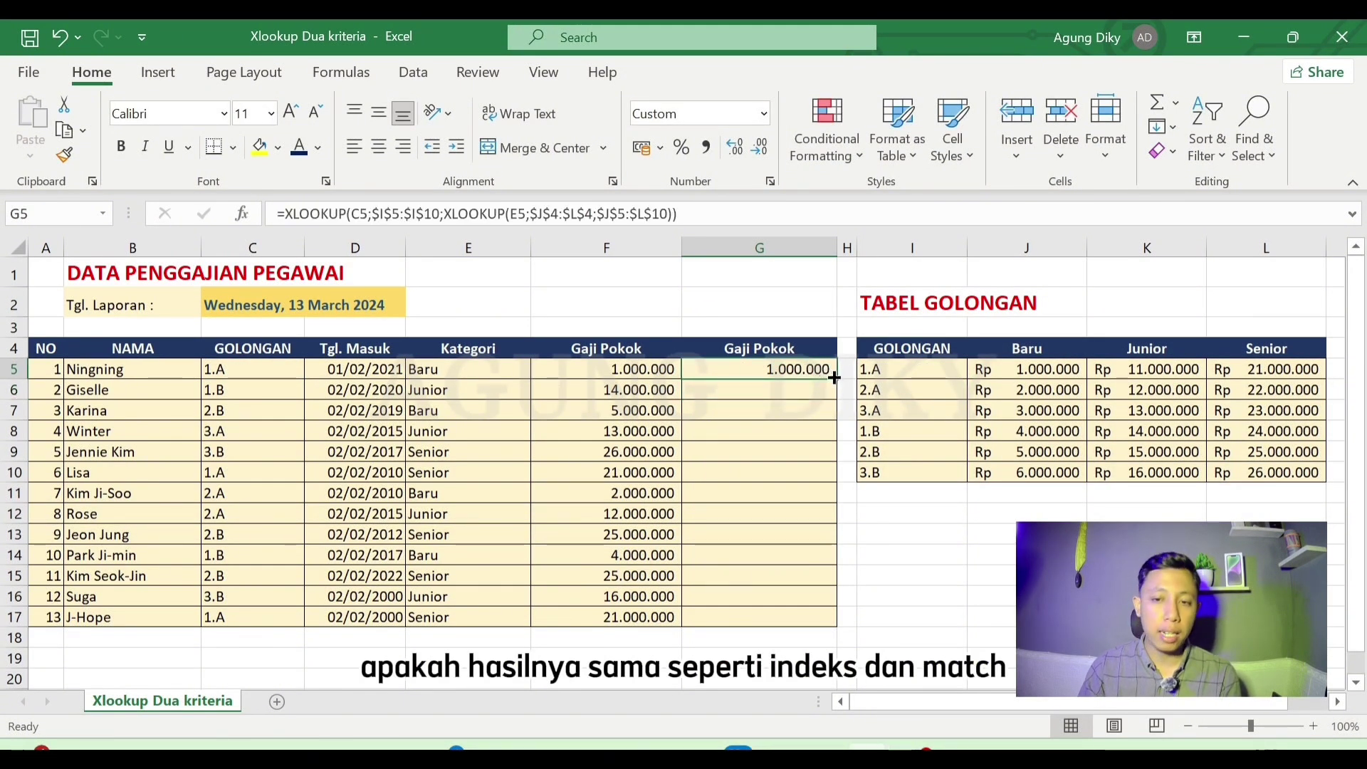
{"action": "double_click", "coordinate": [835, 377]}
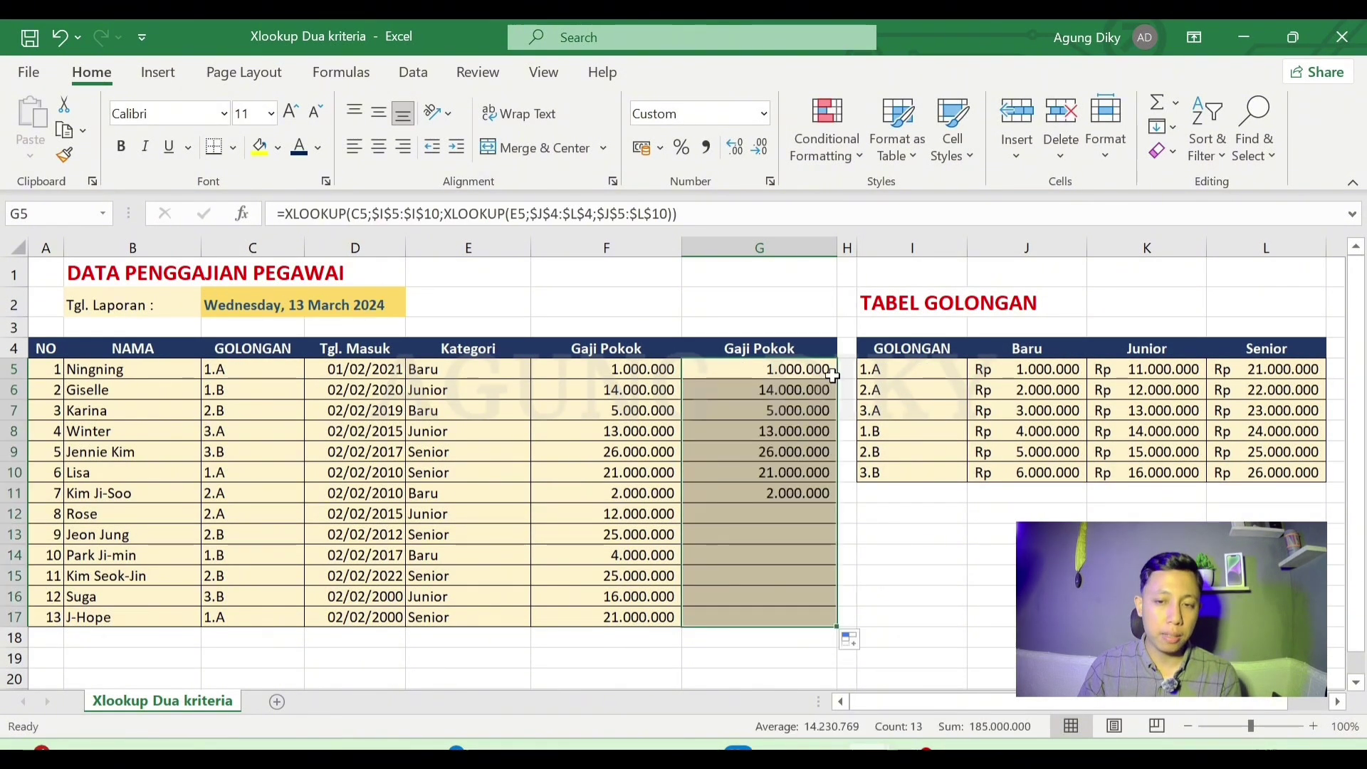
{"action": "left_click", "coordinate": [896, 596]}
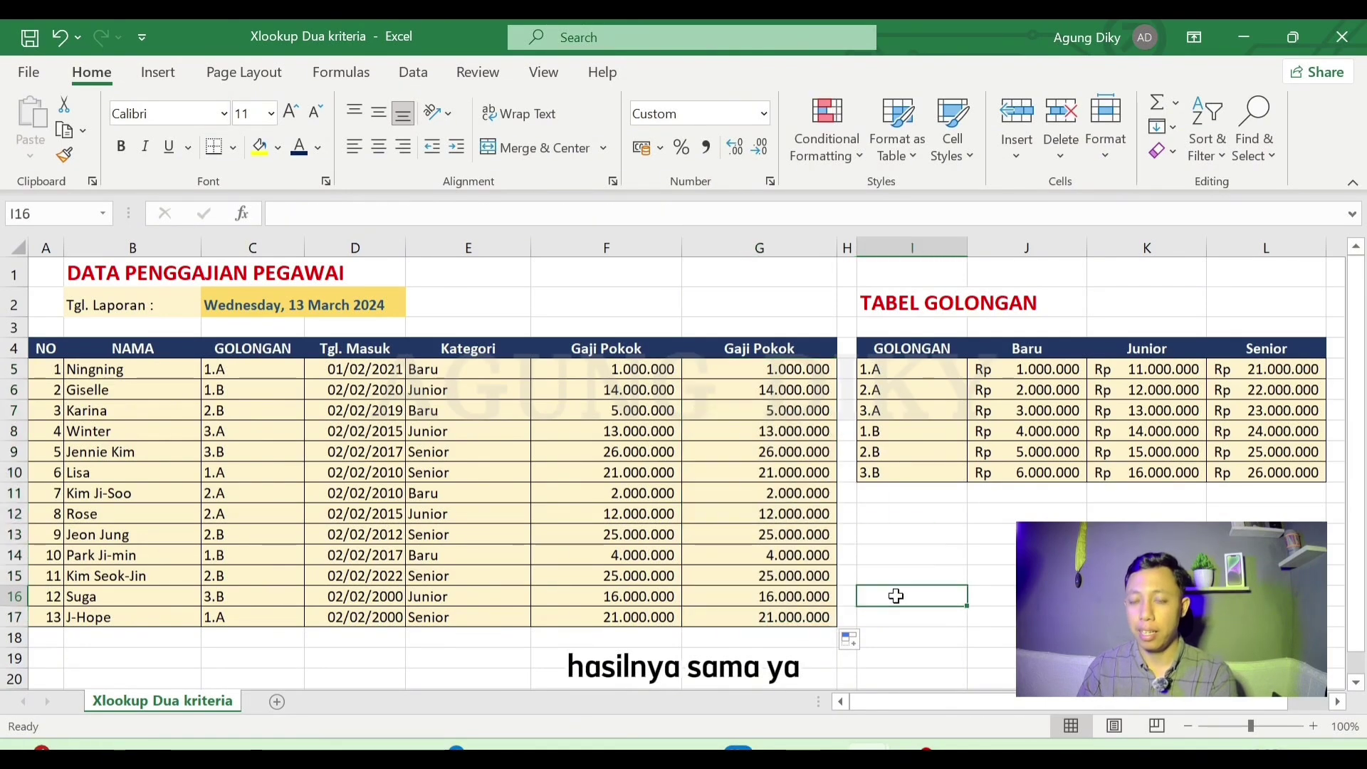
Step: Compare the INDEX MATCH formula in F5 with the XLOOKUP formula in G5
{"action": "double_click", "coordinate": [637, 369]}
{"action": "key", "text": "Escape"}
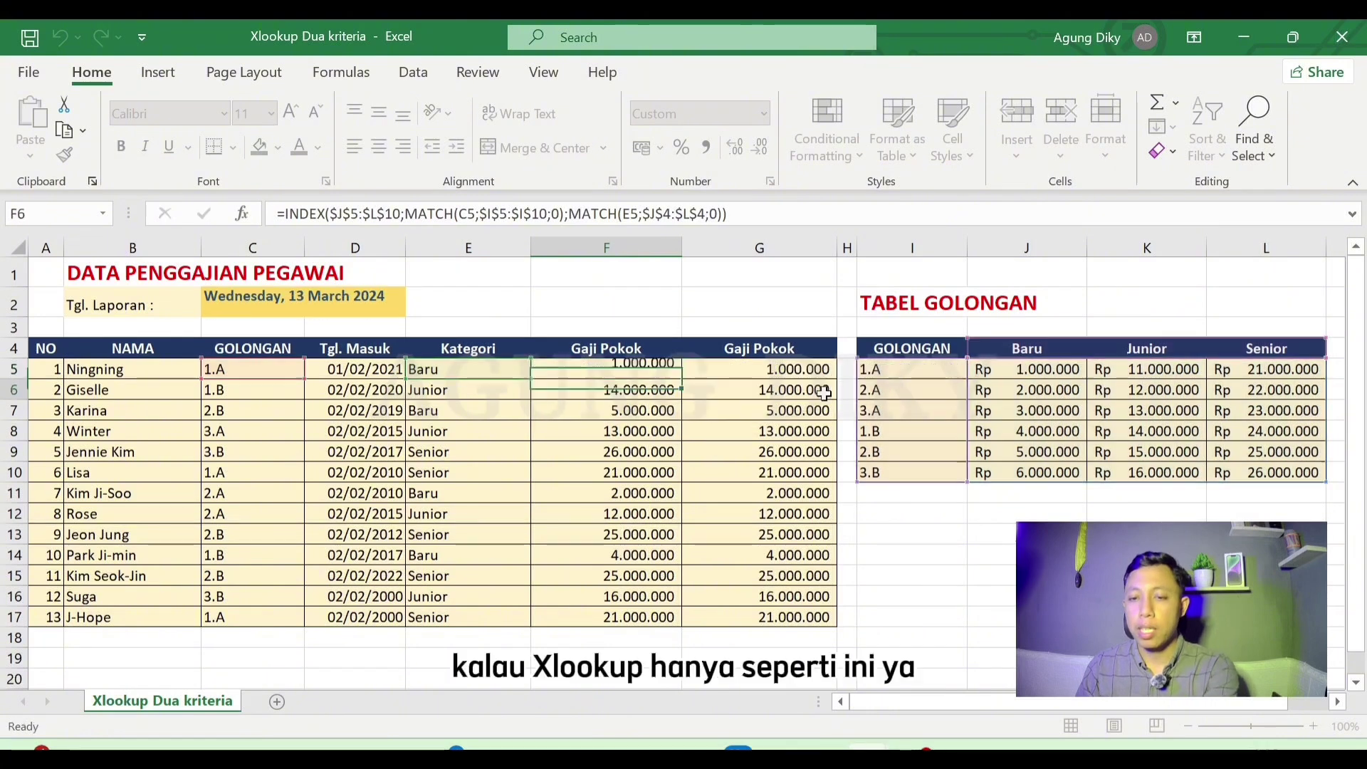
{"action": "double_click", "coordinate": [755, 370]}
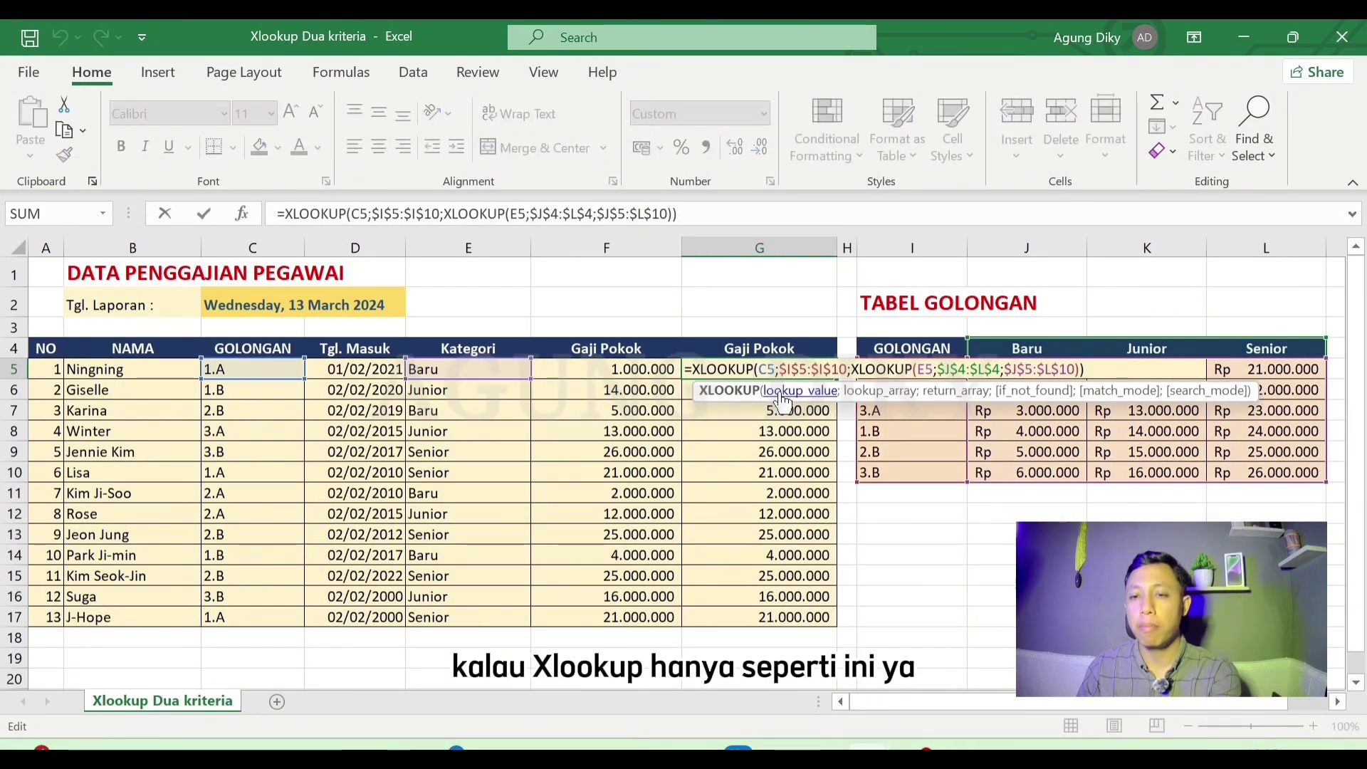
{"action": "key", "text": "Return"}
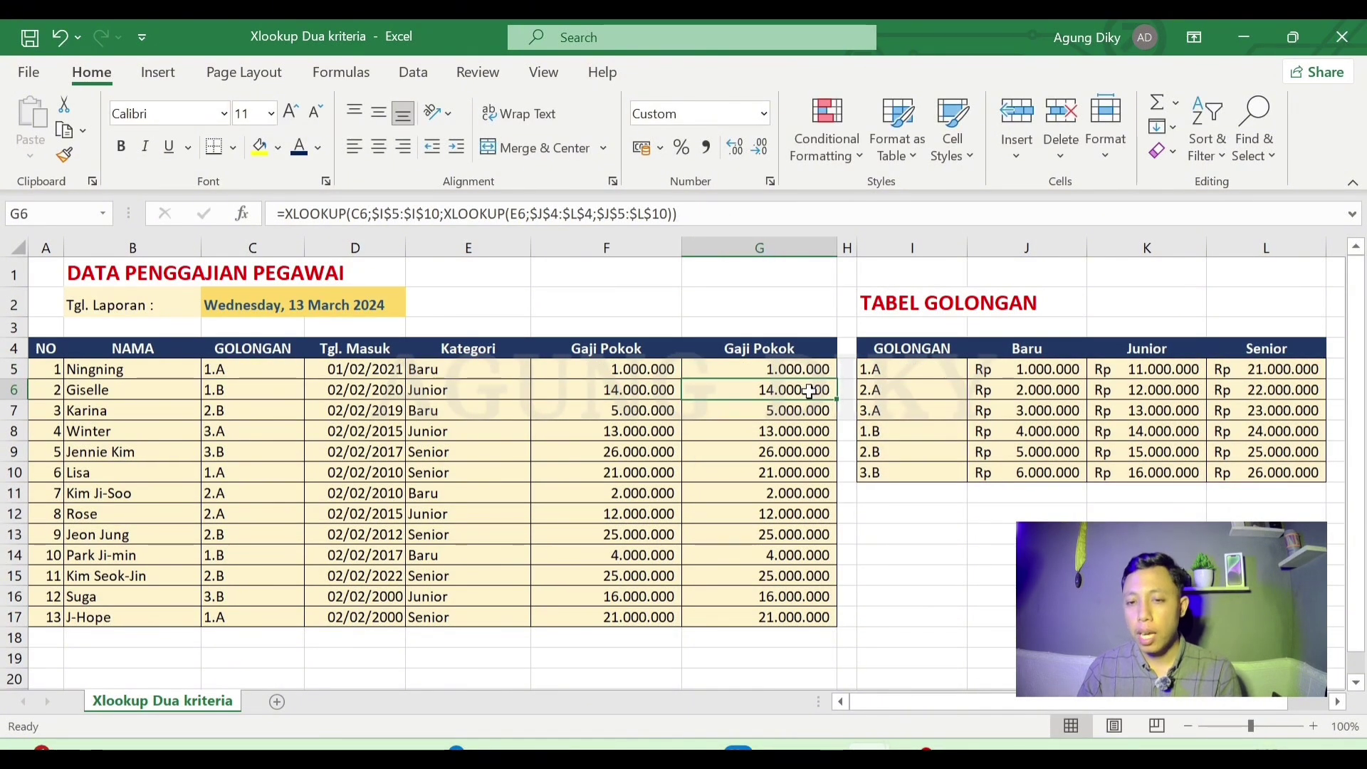
Step: Clear the XLOOKUP results from G6:G17, keeping the formula in G5
{"action": "left_click_drag", "start_coordinate": [760, 389], "coordinate": [787, 616]}
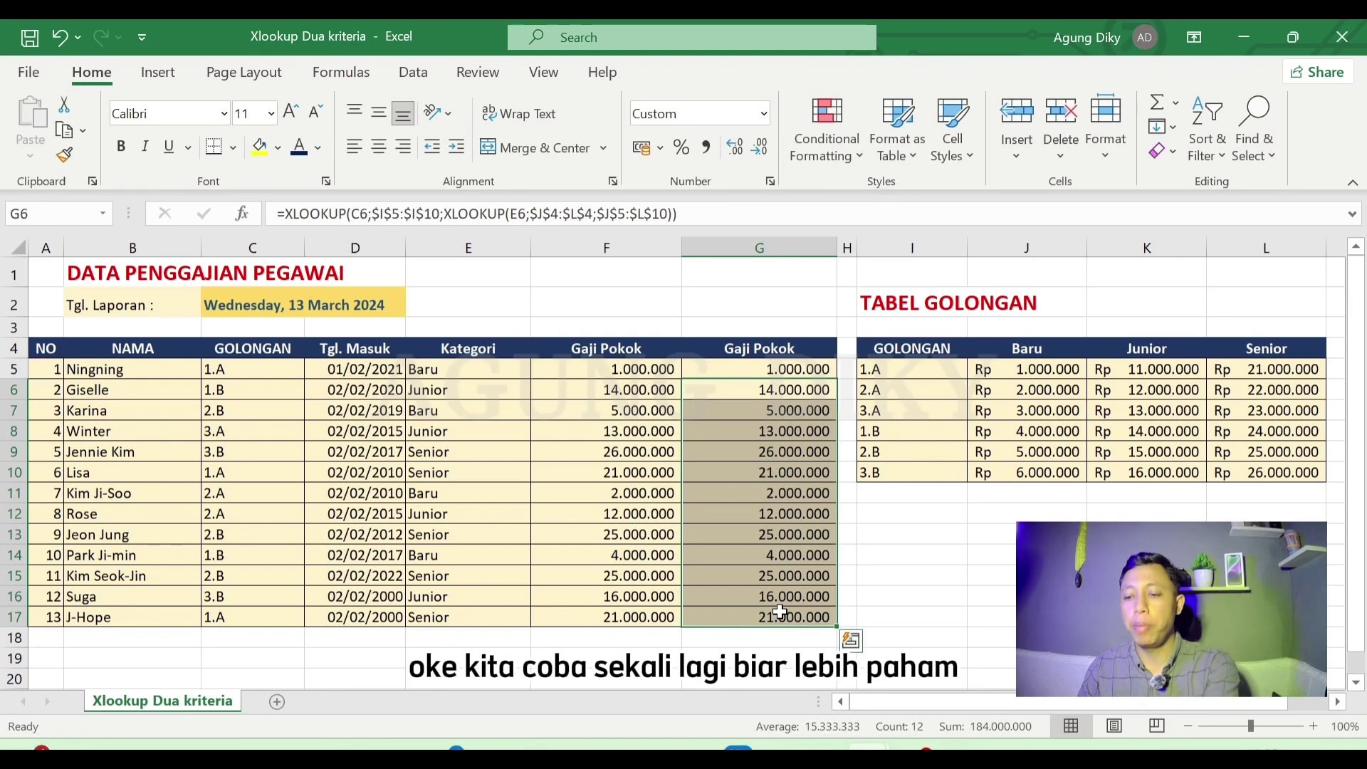
{"action": "key", "text": "Delete"}
Step: Start an XLOOKUP formula in G6 with lookup value C6 and the absolute lookup array $I$5:$I$10
{"action": "left_click", "coordinate": [773, 393]}
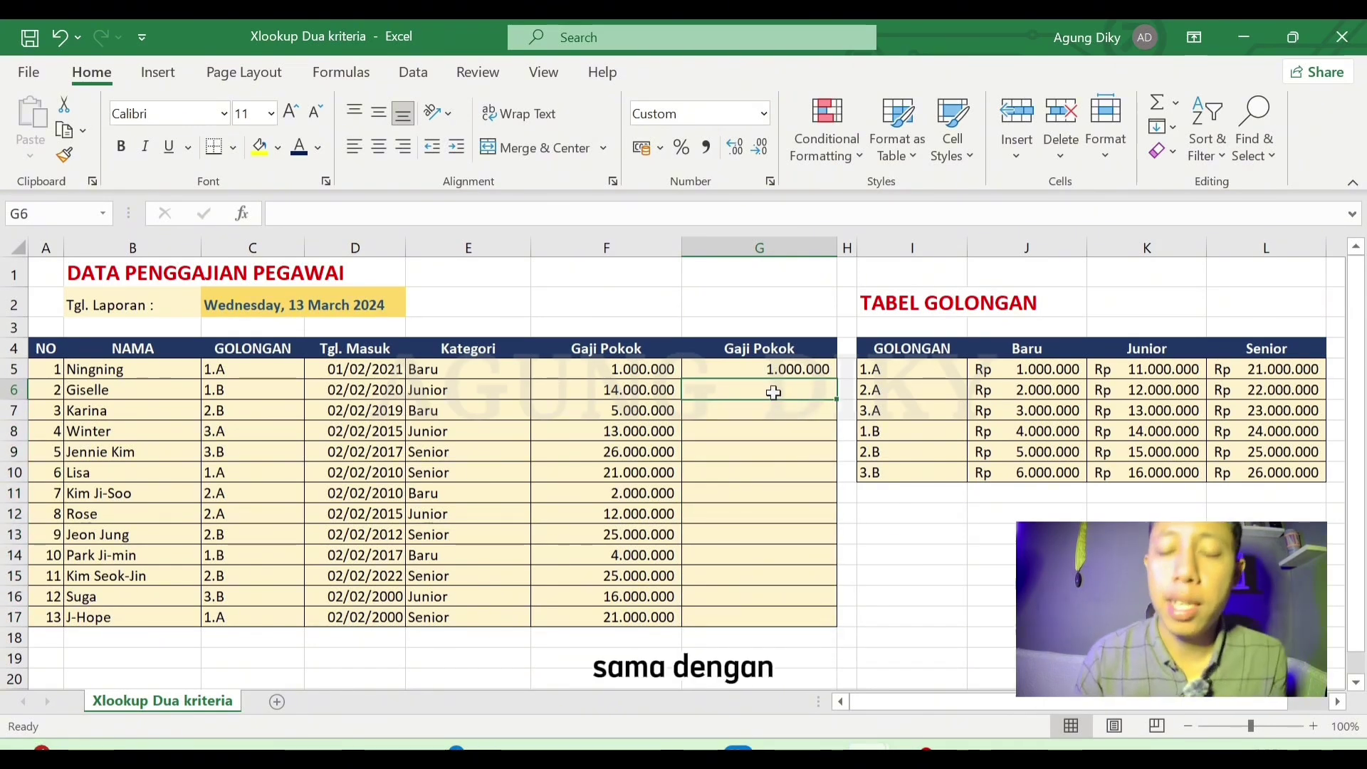
{"action": "type", "text": "=xl"}
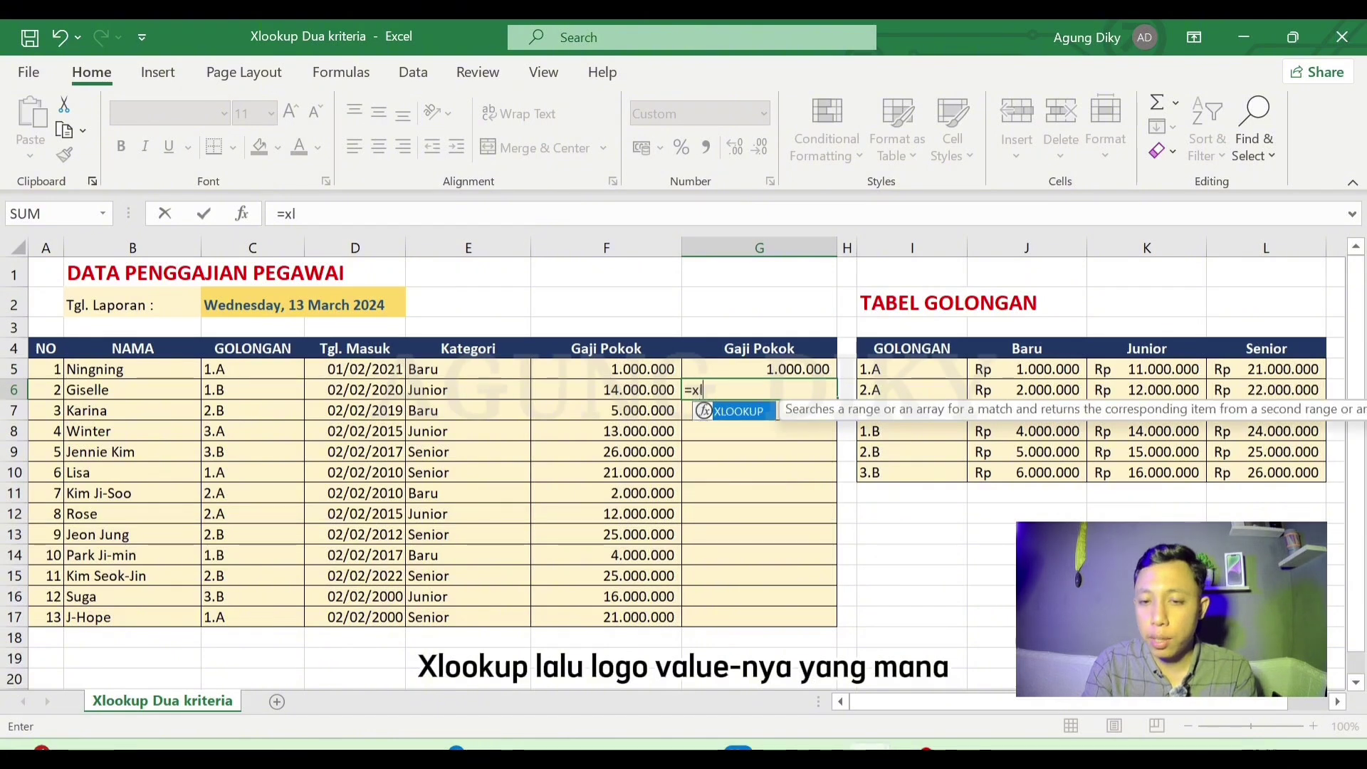
{"action": "key", "text": "Tab"}
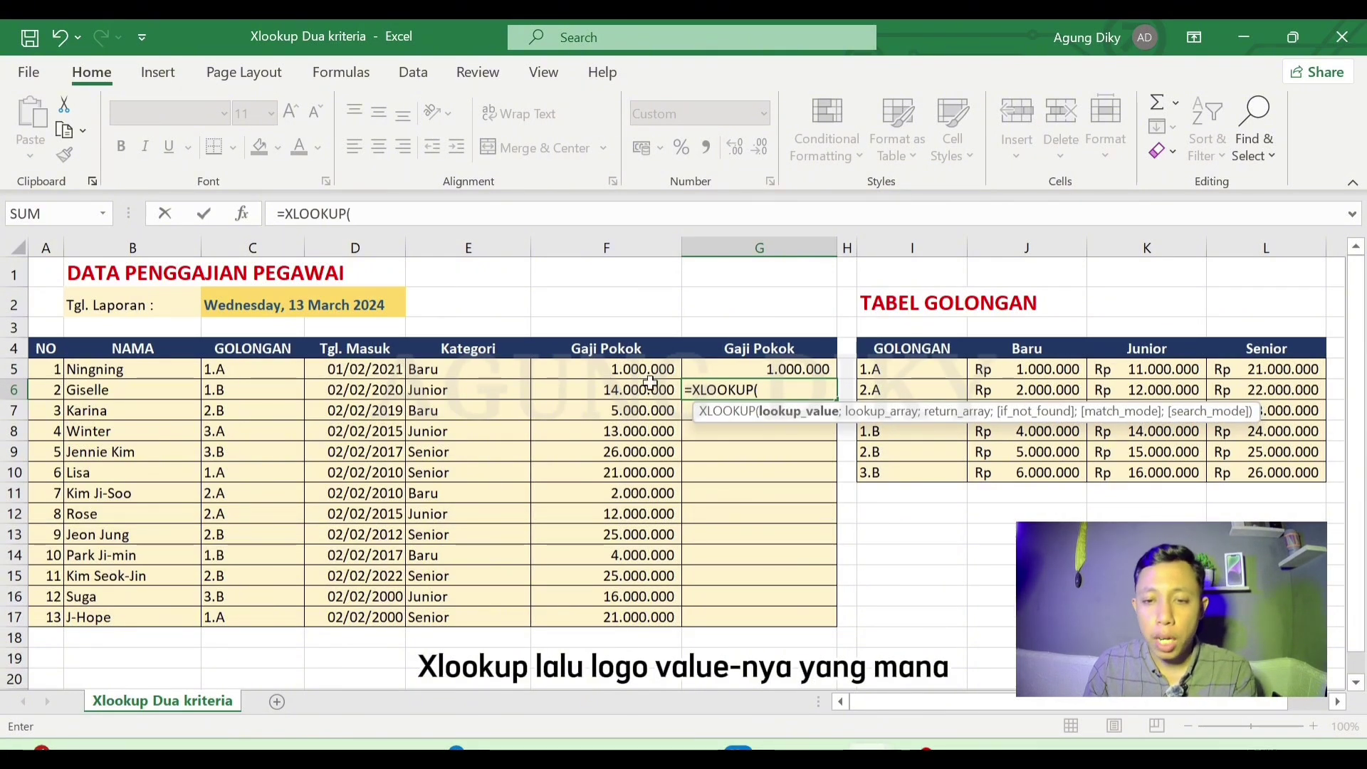
{"action": "left_click", "coordinate": [233, 385]}
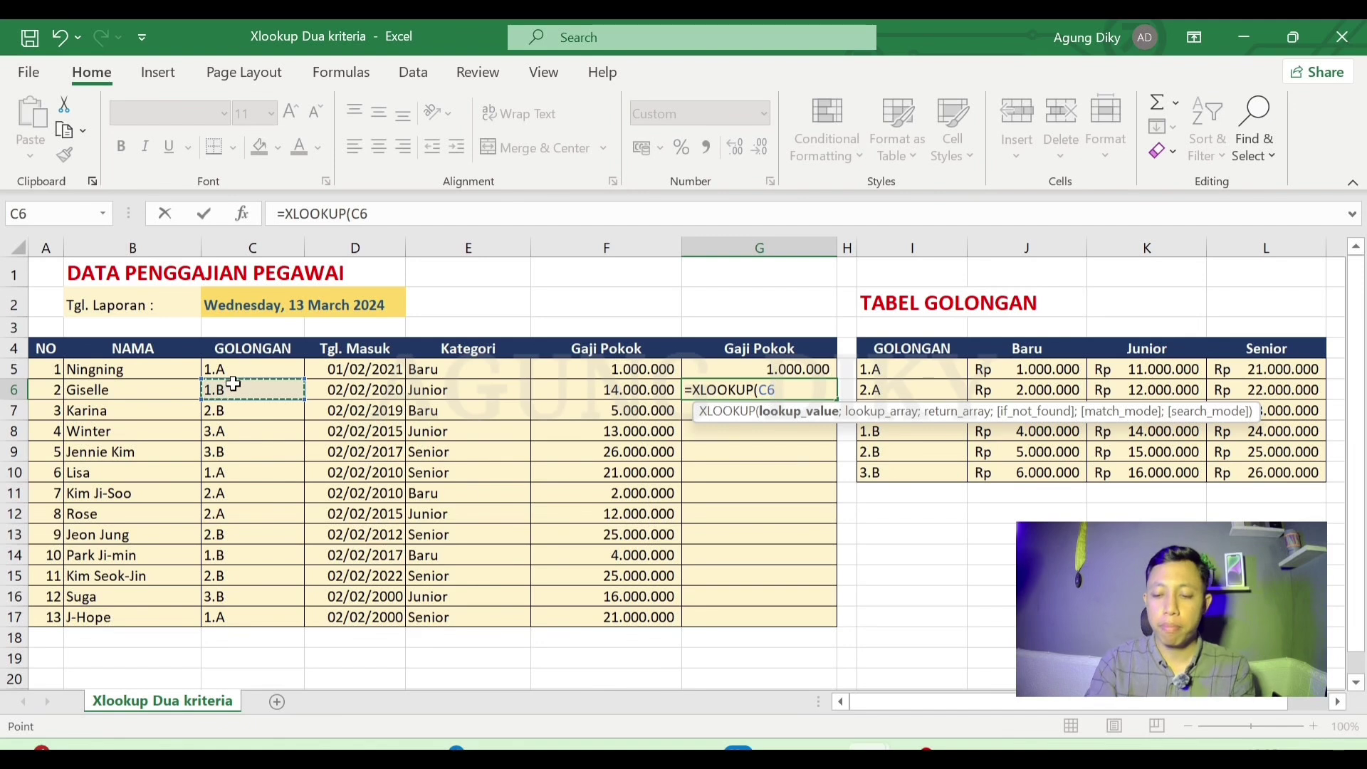
{"action": "type", "text": ";"}
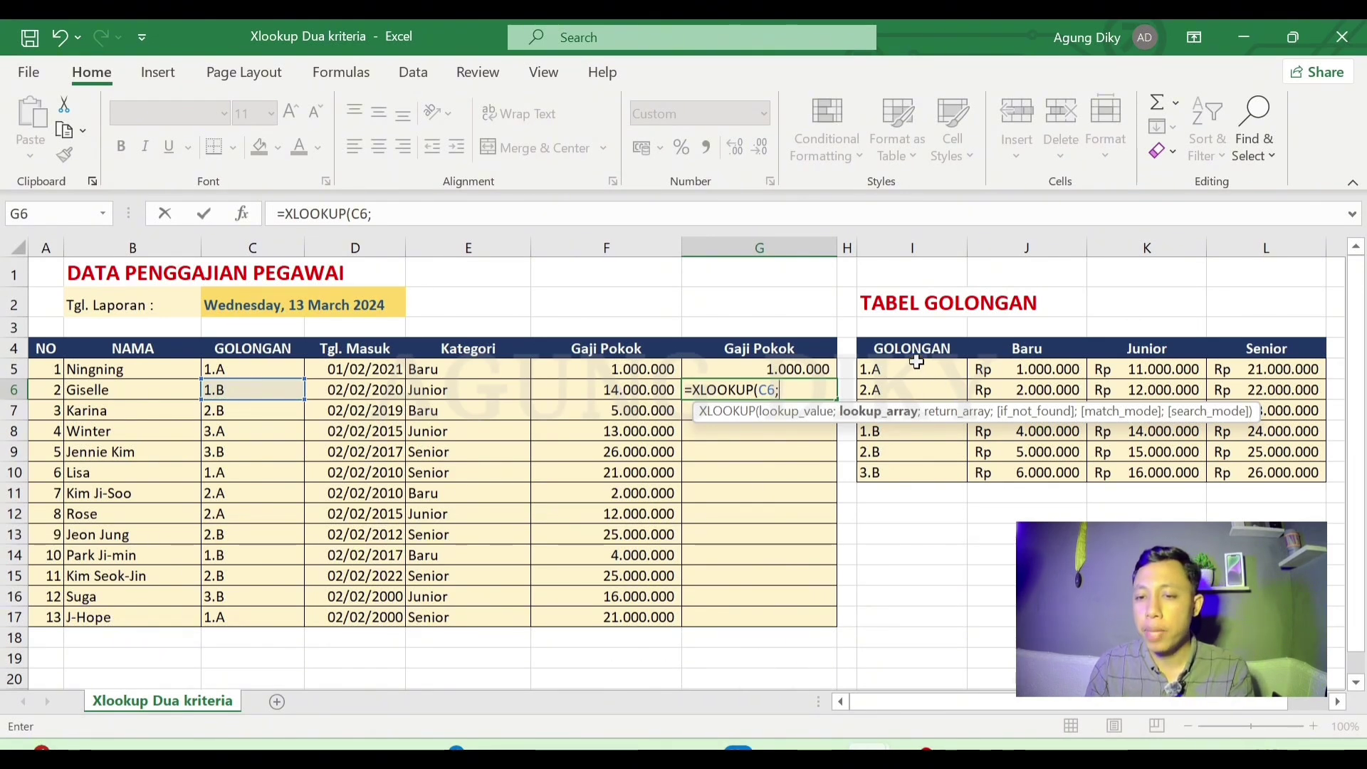
{"action": "left_click_drag", "start_coordinate": [894, 369], "coordinate": [924, 470]}
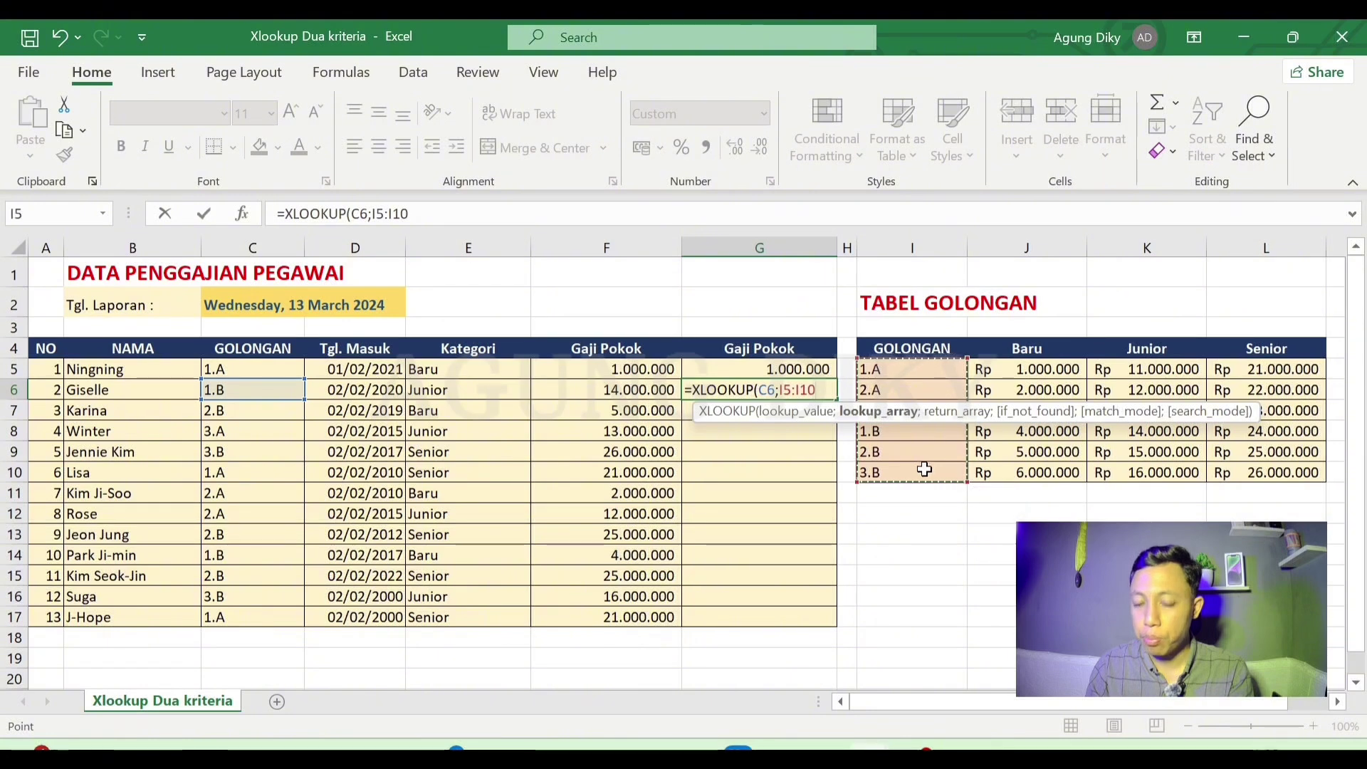
{"action": "key", "text": "F4"}
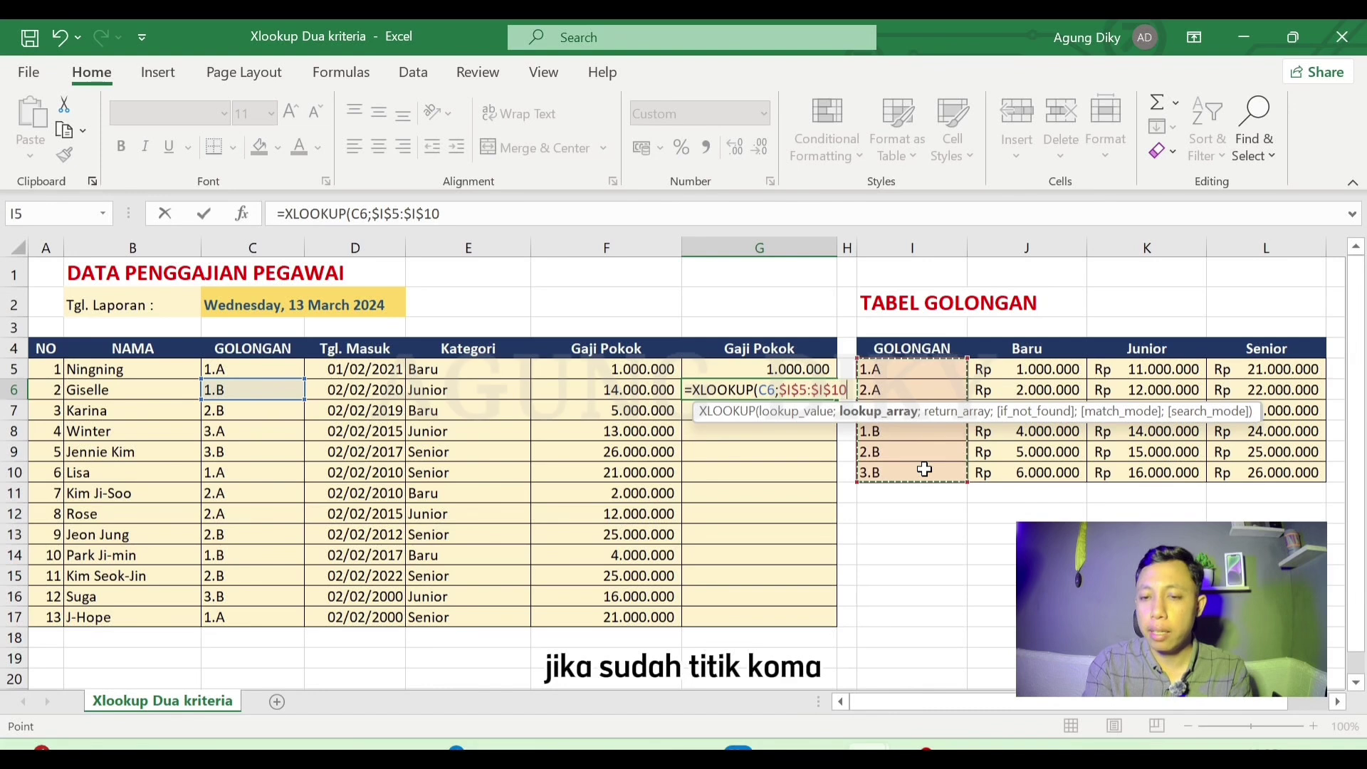
{"action": "type", "text": ";"}
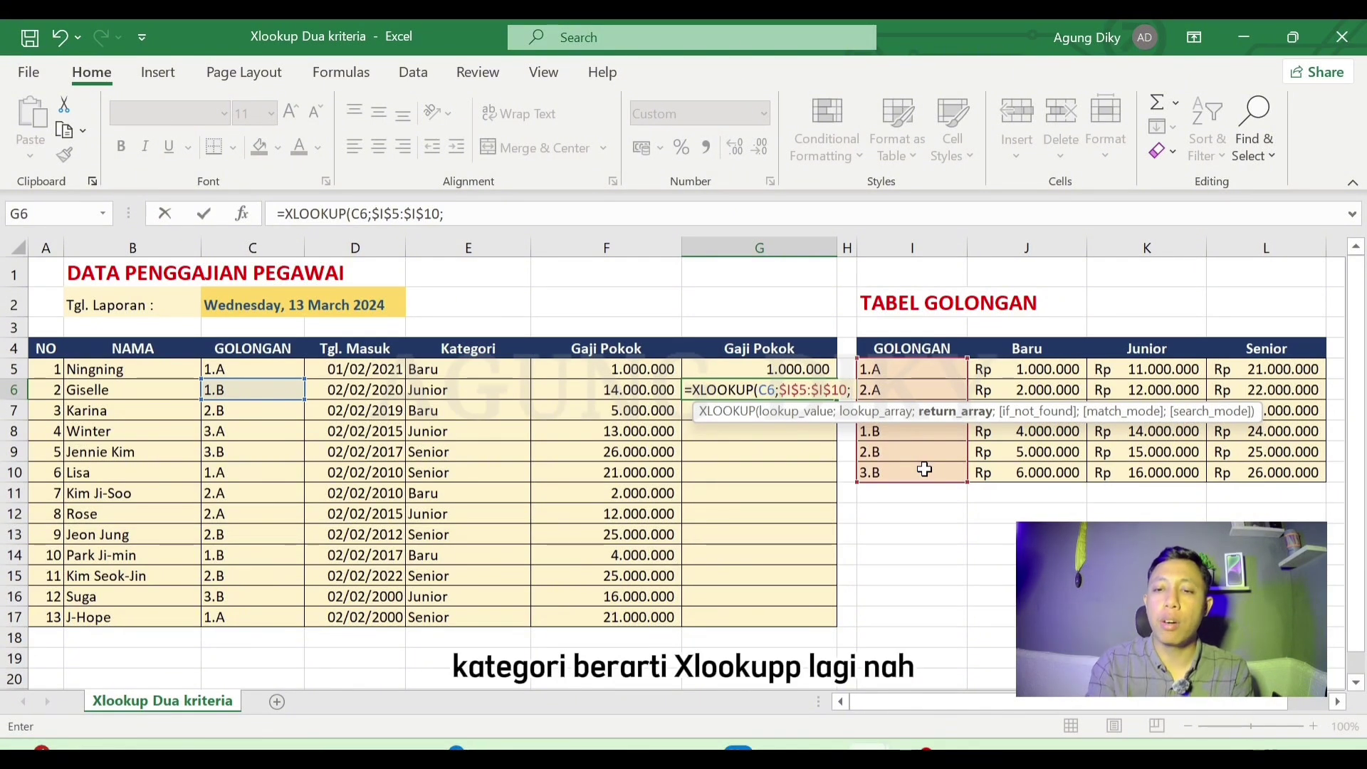
Step: Nest a second XLOOKUP as the return array, with lookup value E6 and absolute lookup array $J$4:$L$4
{"action": "type", "text": "XLOOKUP("}
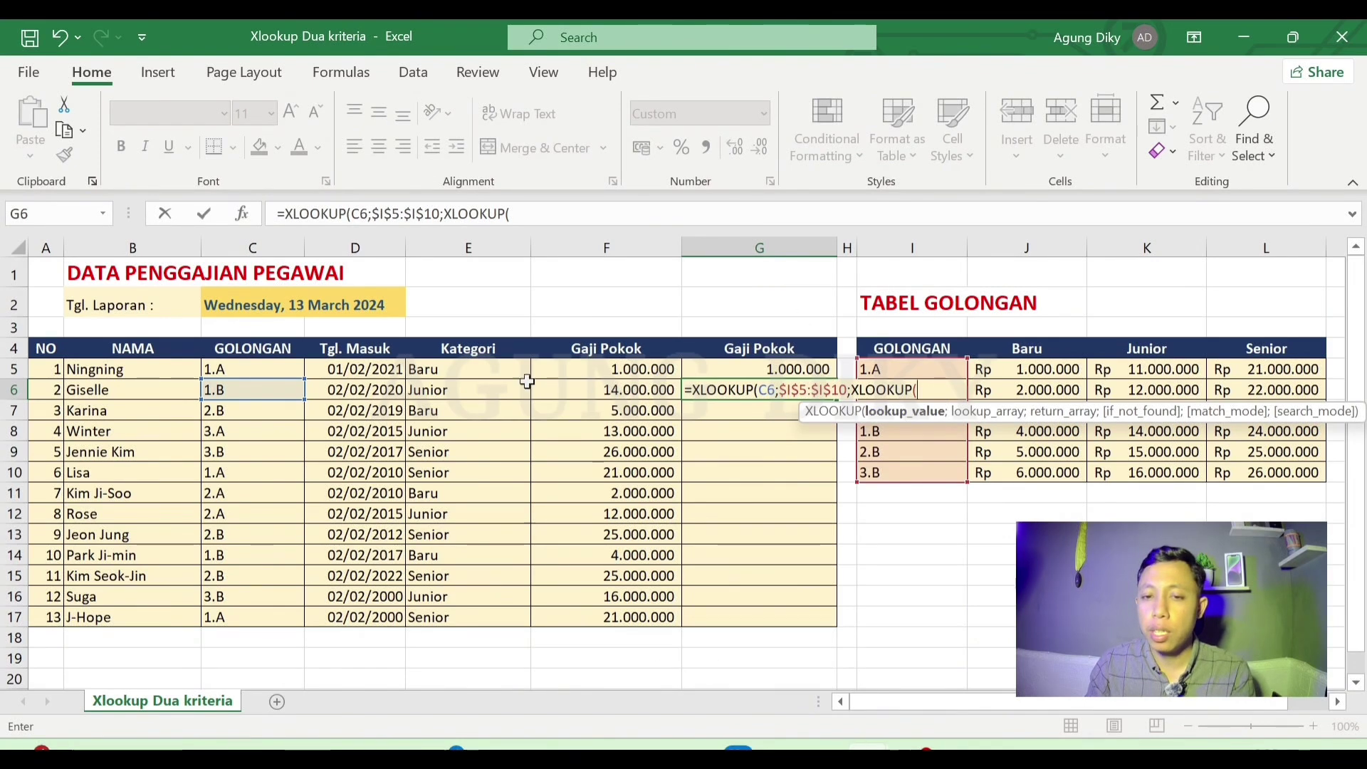
{"action": "left_click", "coordinate": [483, 389]}
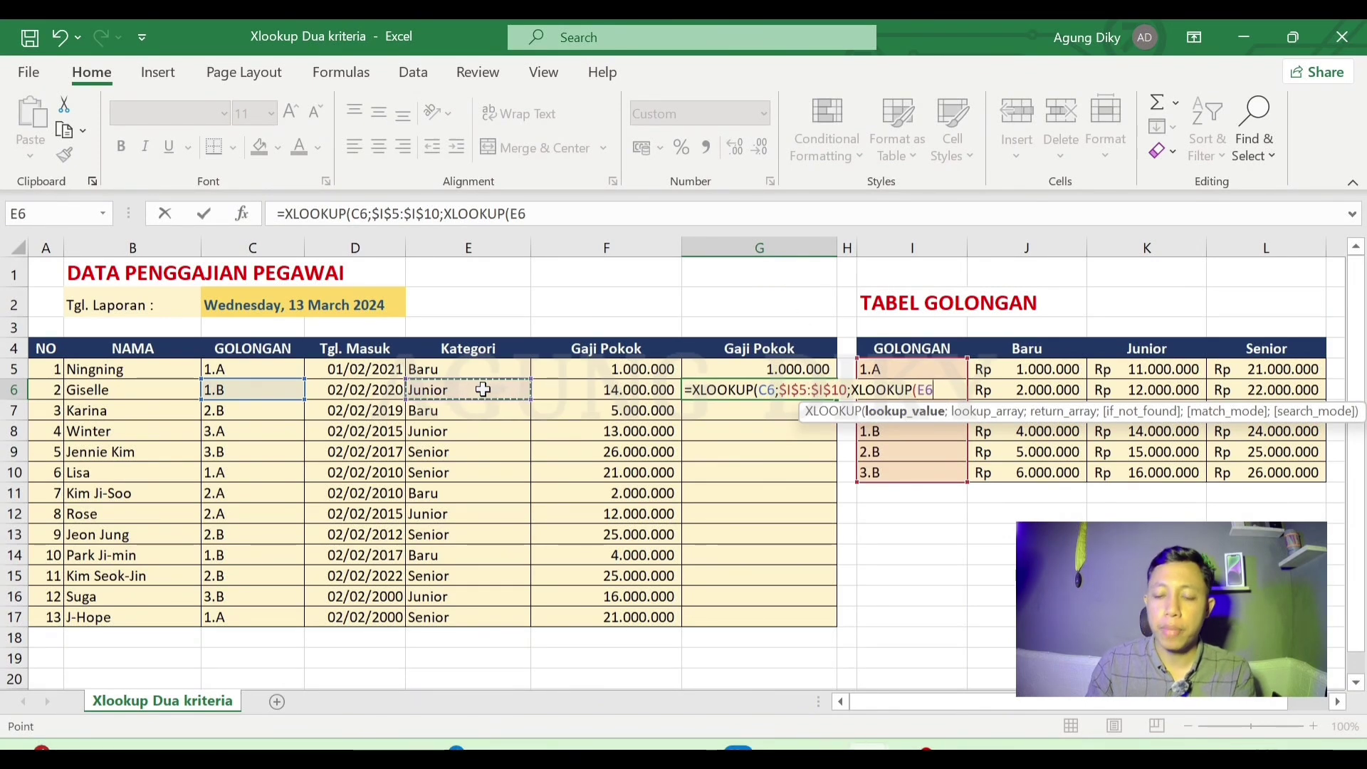
{"action": "type", "text": ";"}
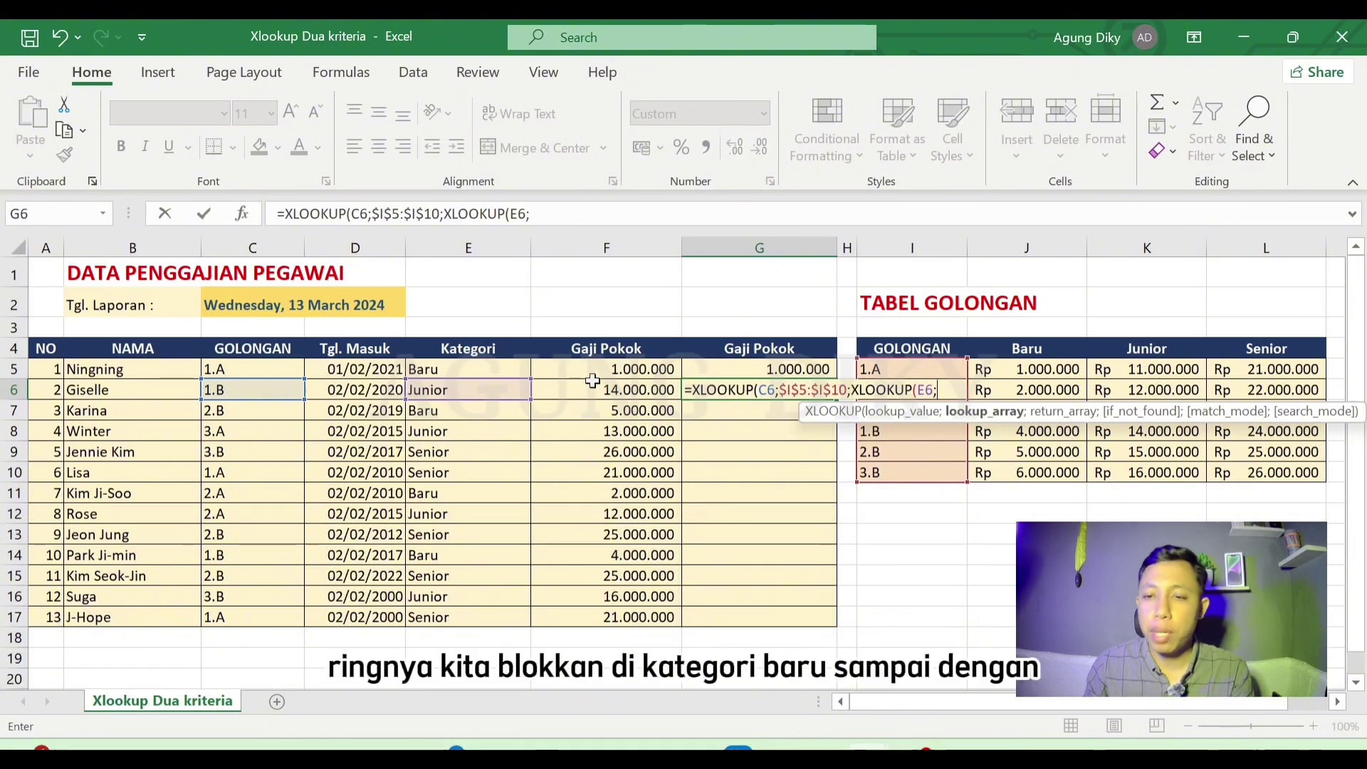
{"action": "left_click_drag", "start_coordinate": [1014, 351], "coordinate": [1225, 352]}
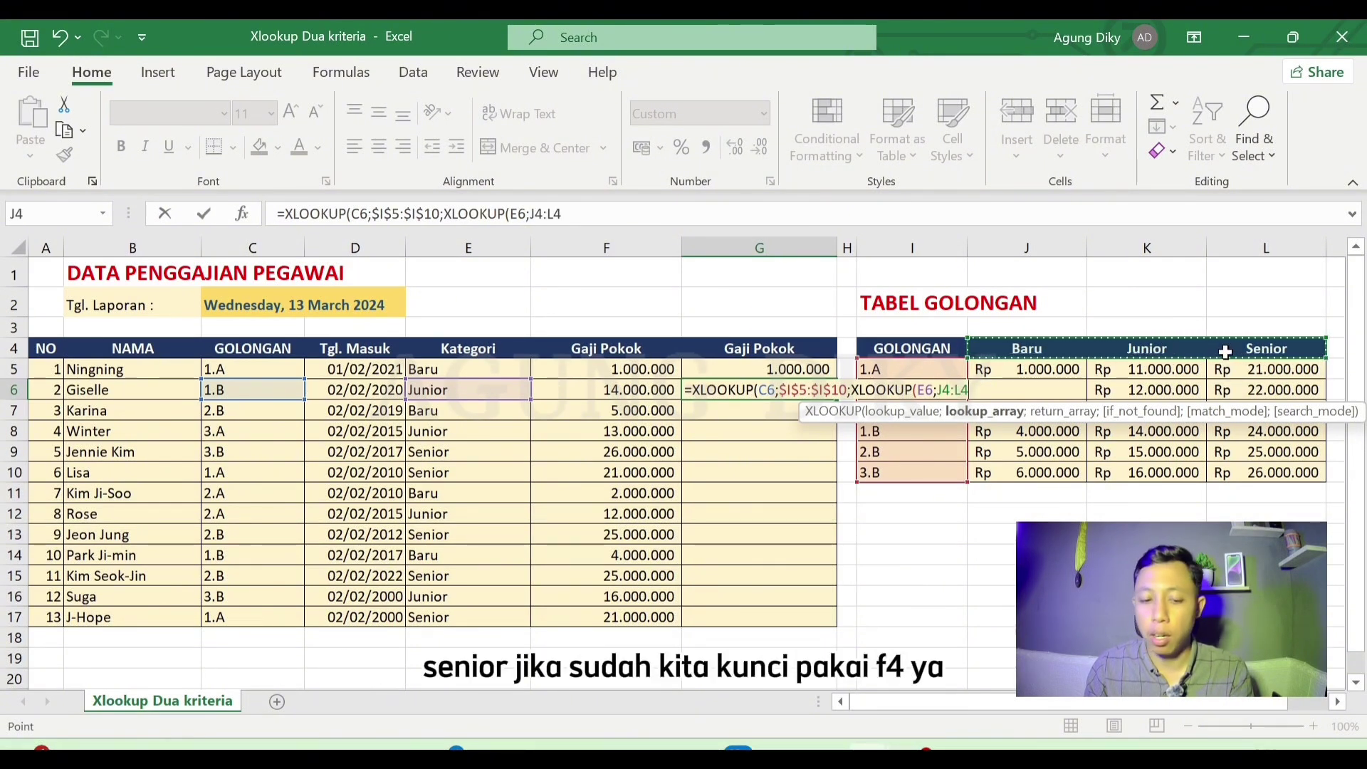
{"action": "key", "text": "F4"}
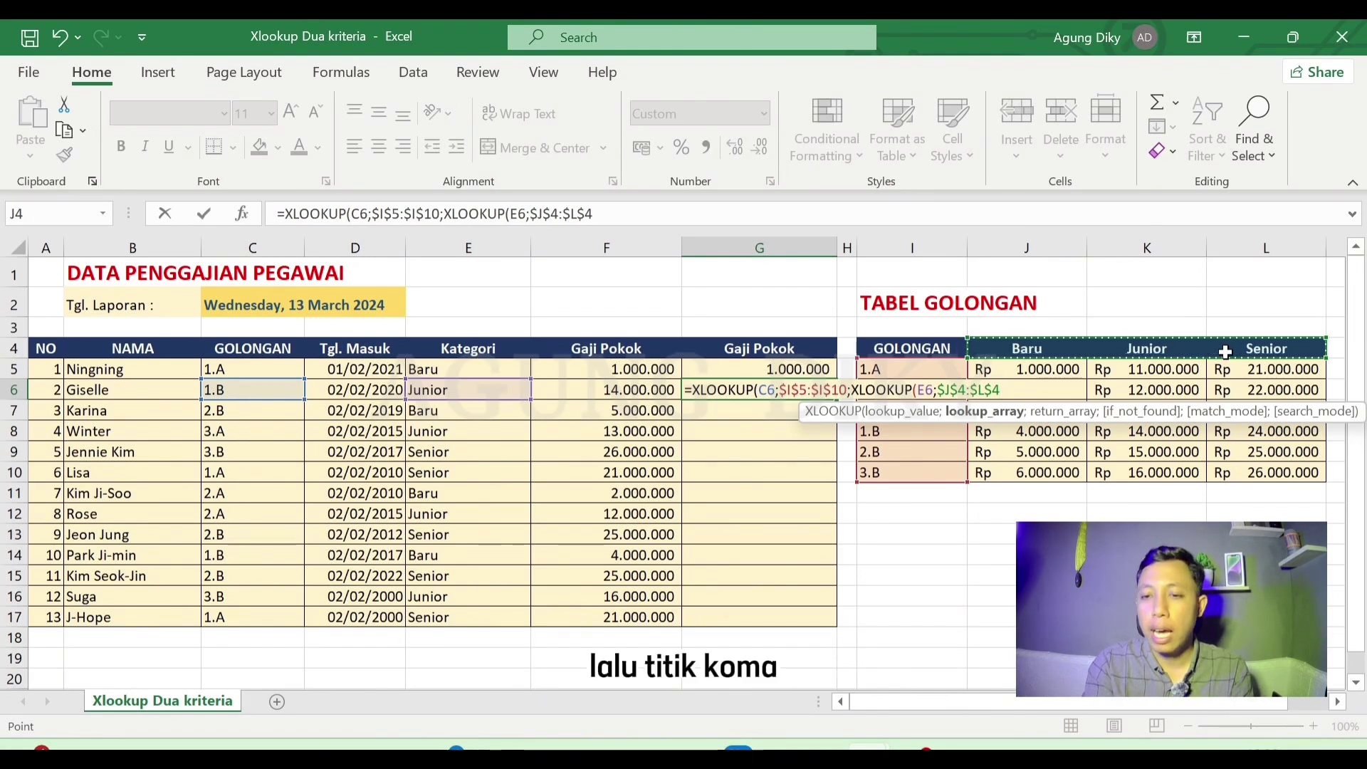
{"action": "type", "text": ";"}
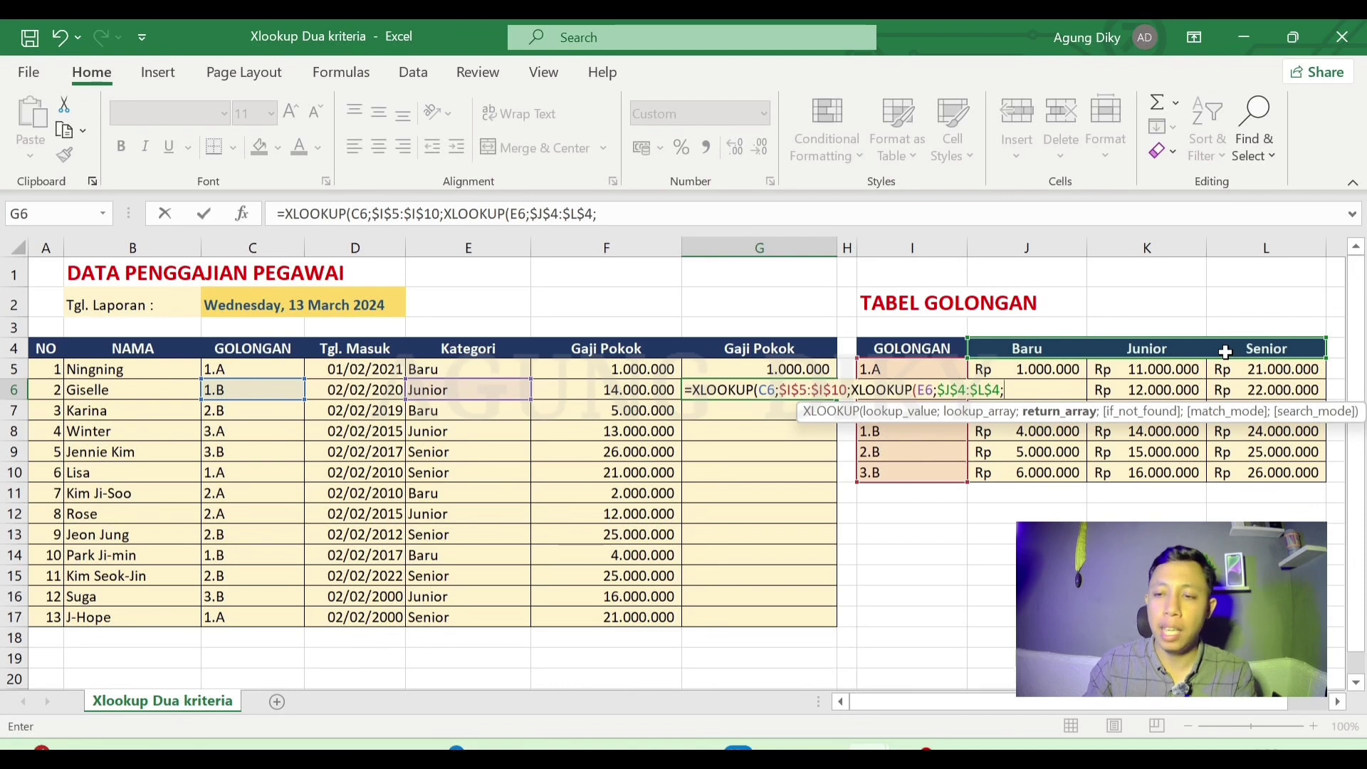
Step: Give the nested XLOOKUP the absolute return array $J$5:$L$10 and complete the formula in G6
{"action": "left_click_drag", "start_coordinate": [1303, 476], "coordinate": [1013, 367]}
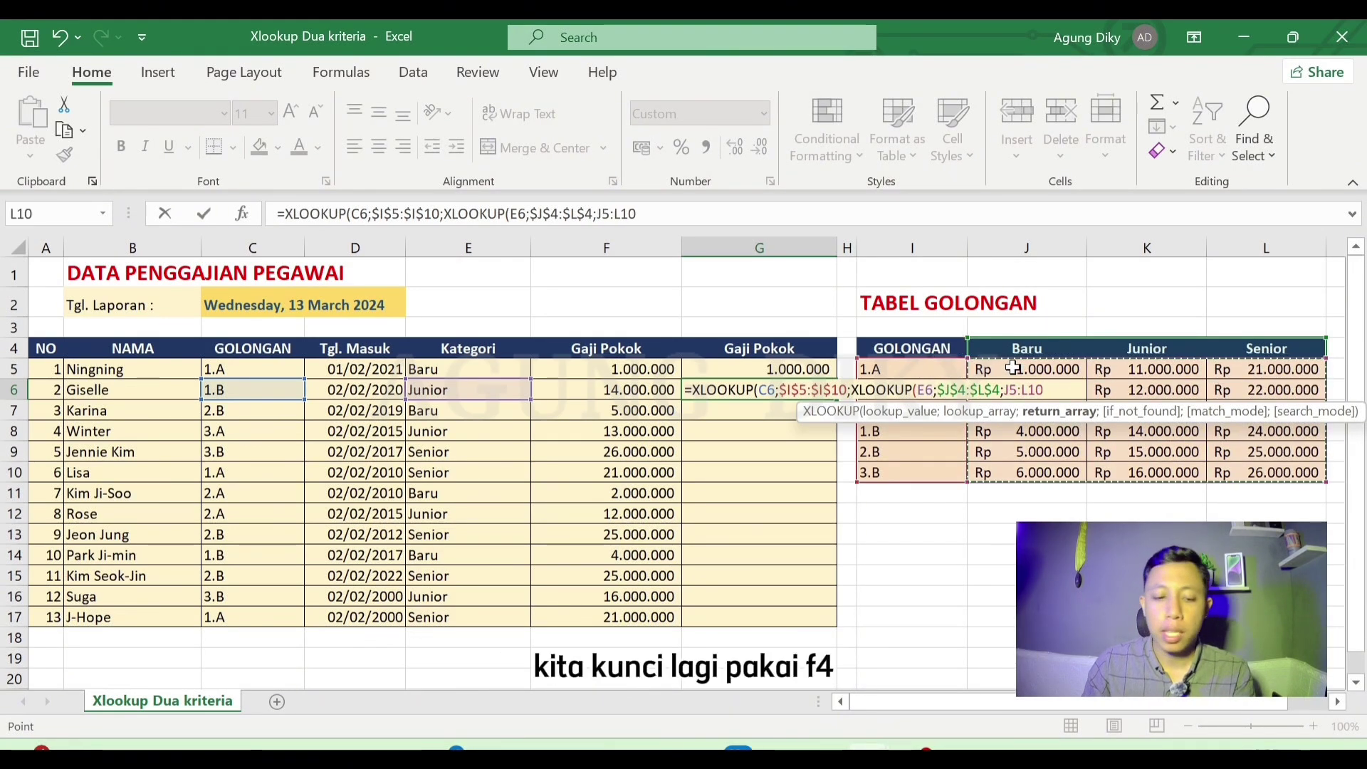
{"action": "key", "text": "F4"}
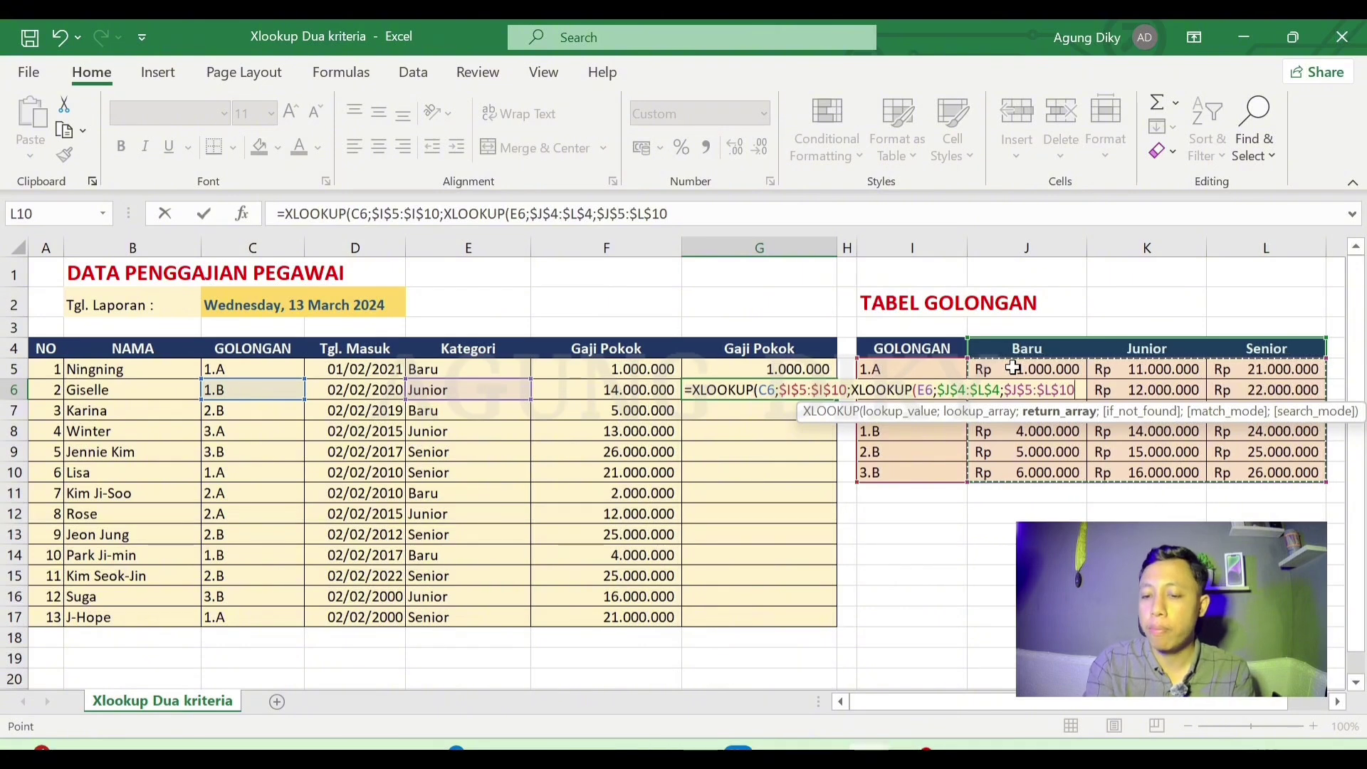
{"action": "type", "text": ";"}
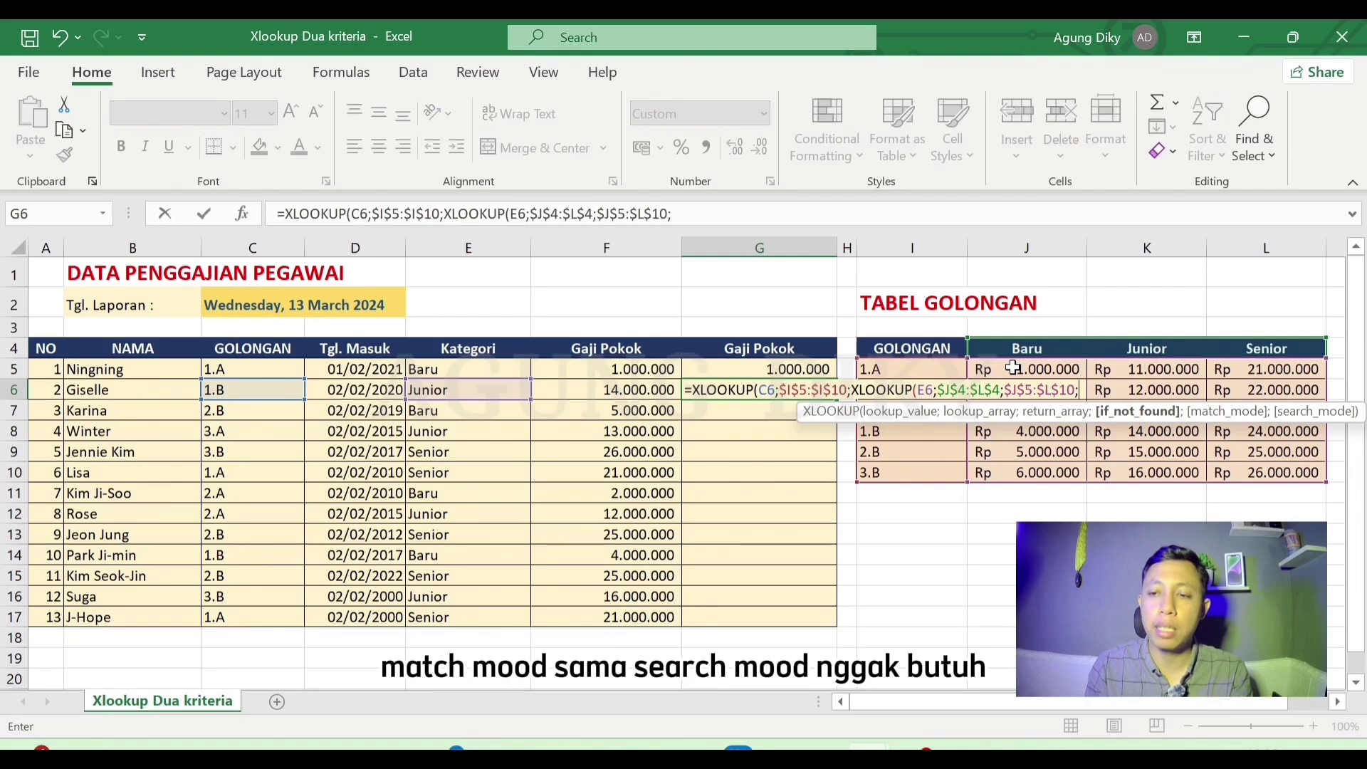
{"action": "key", "text": "BackSpace"}
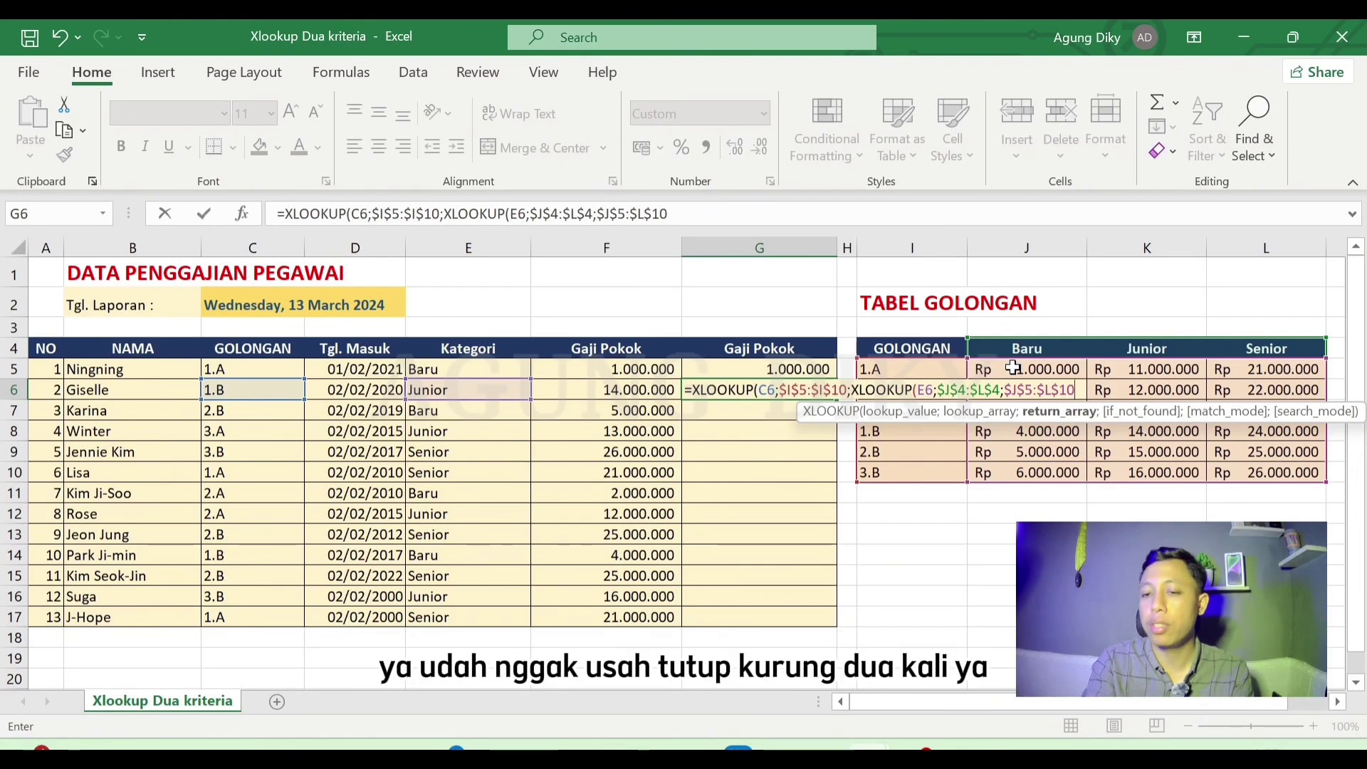
{"action": "type", "text": "))"}
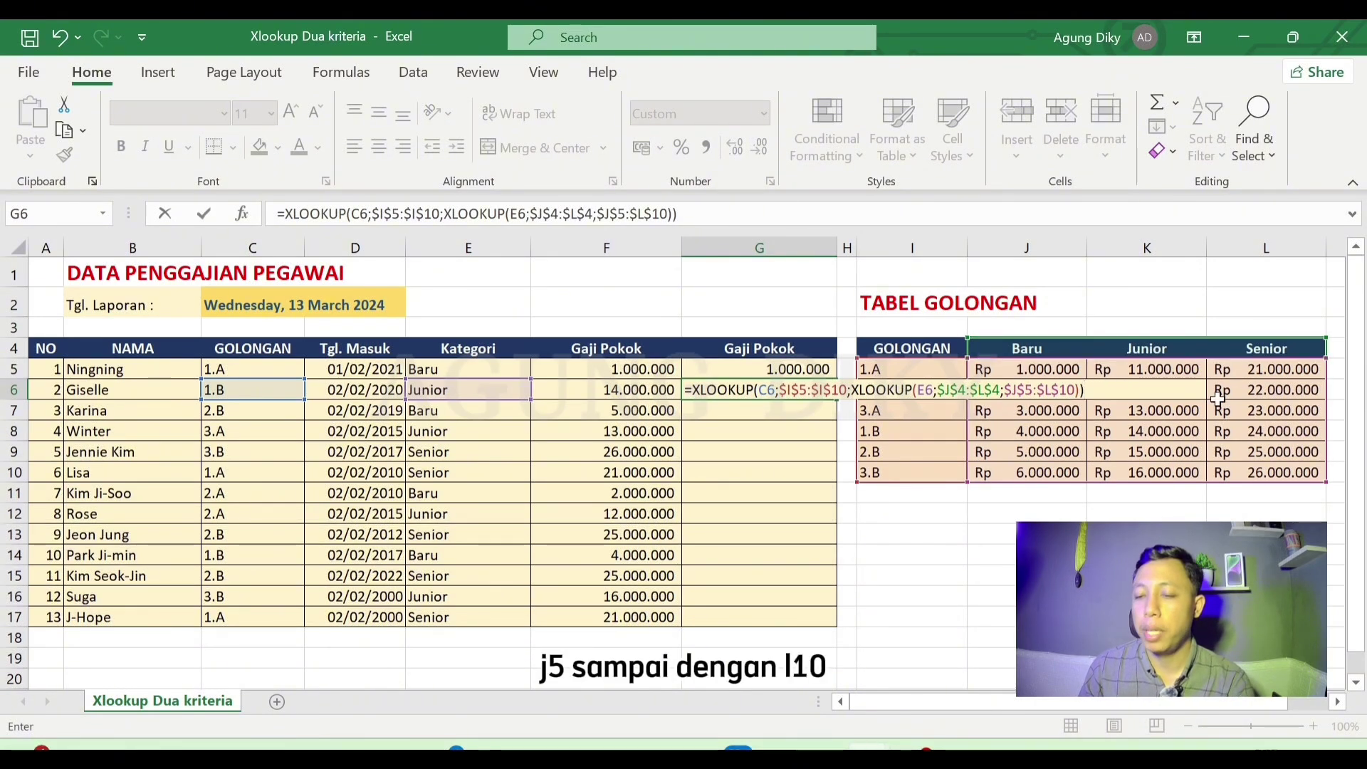
{"action": "key", "text": "Return"}
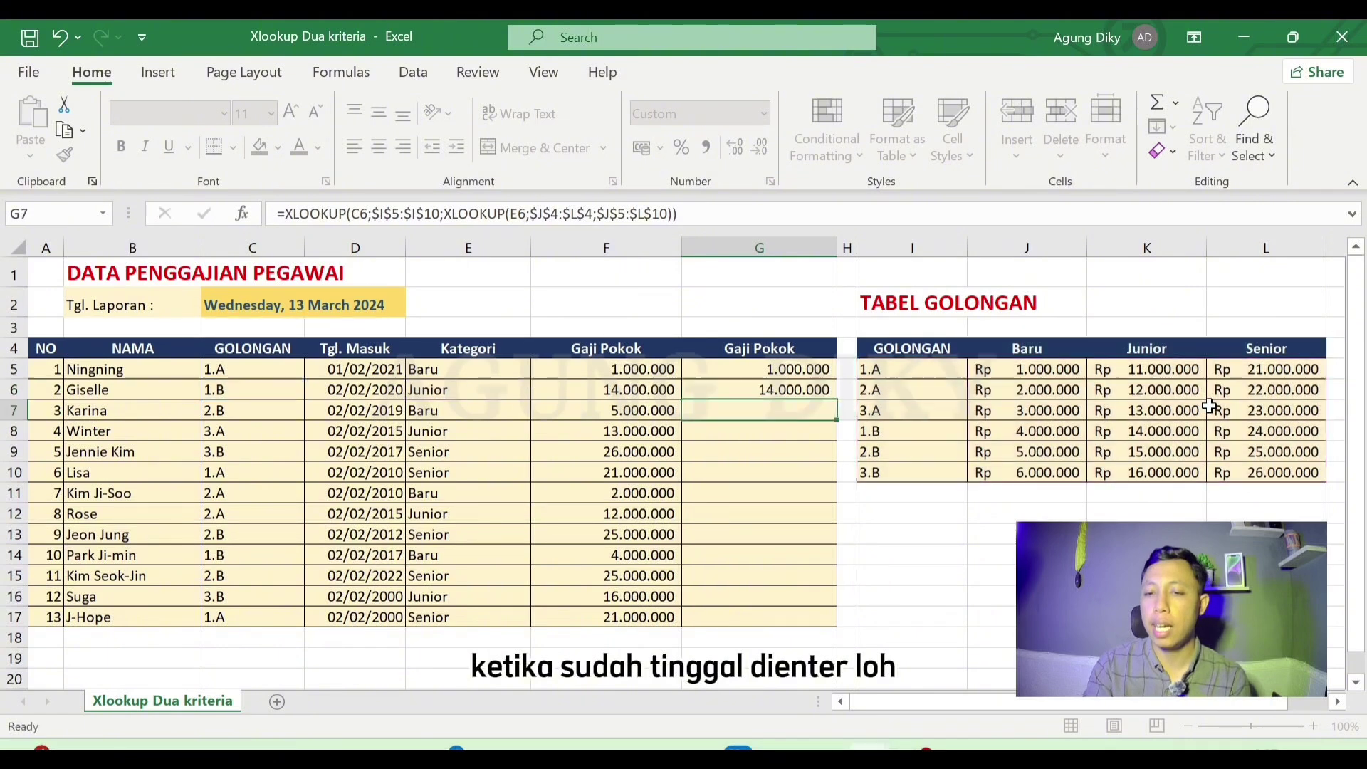
Step: Fill the XLOOKUP formula from G6 down to G17 and inspect the INDEX MATCH formula in F5 for comparison
{"action": "left_click", "coordinate": [812, 399]}
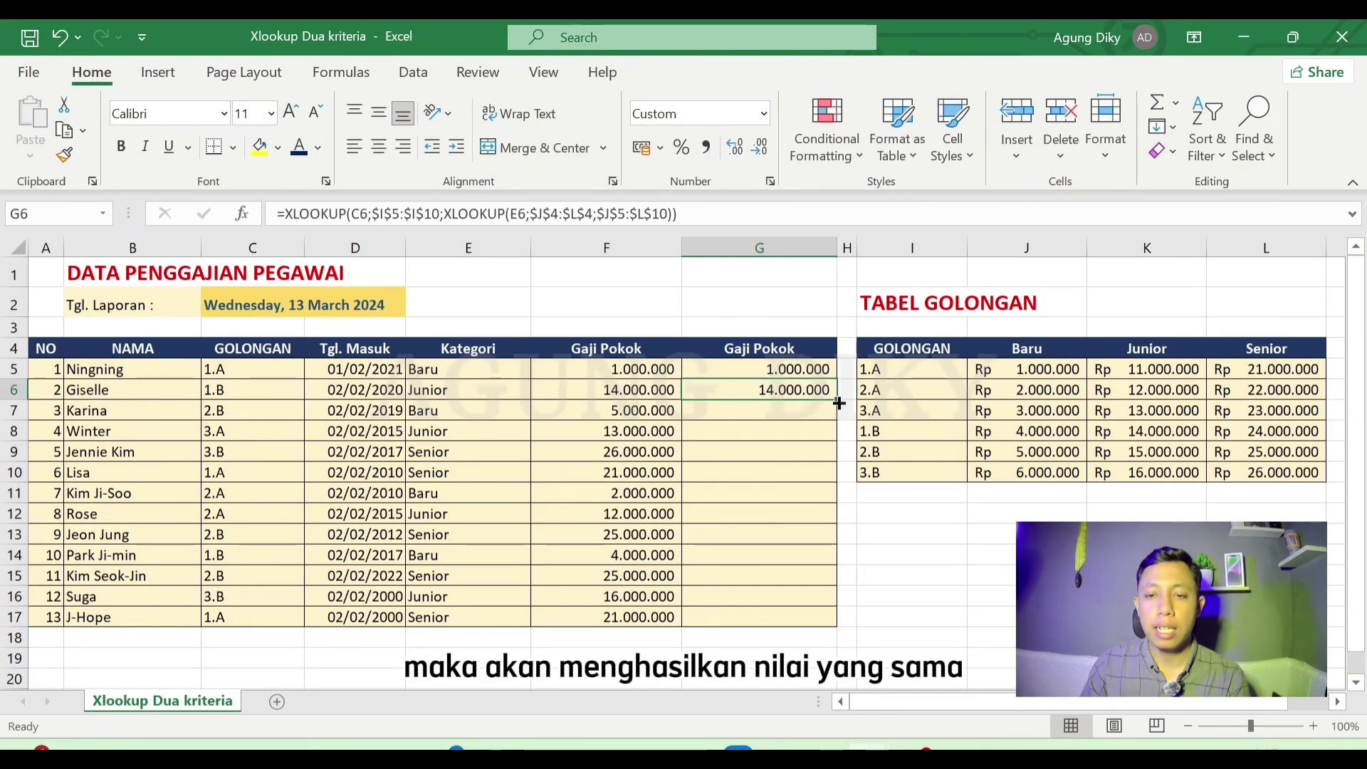
{"action": "double_click", "coordinate": [839, 403]}
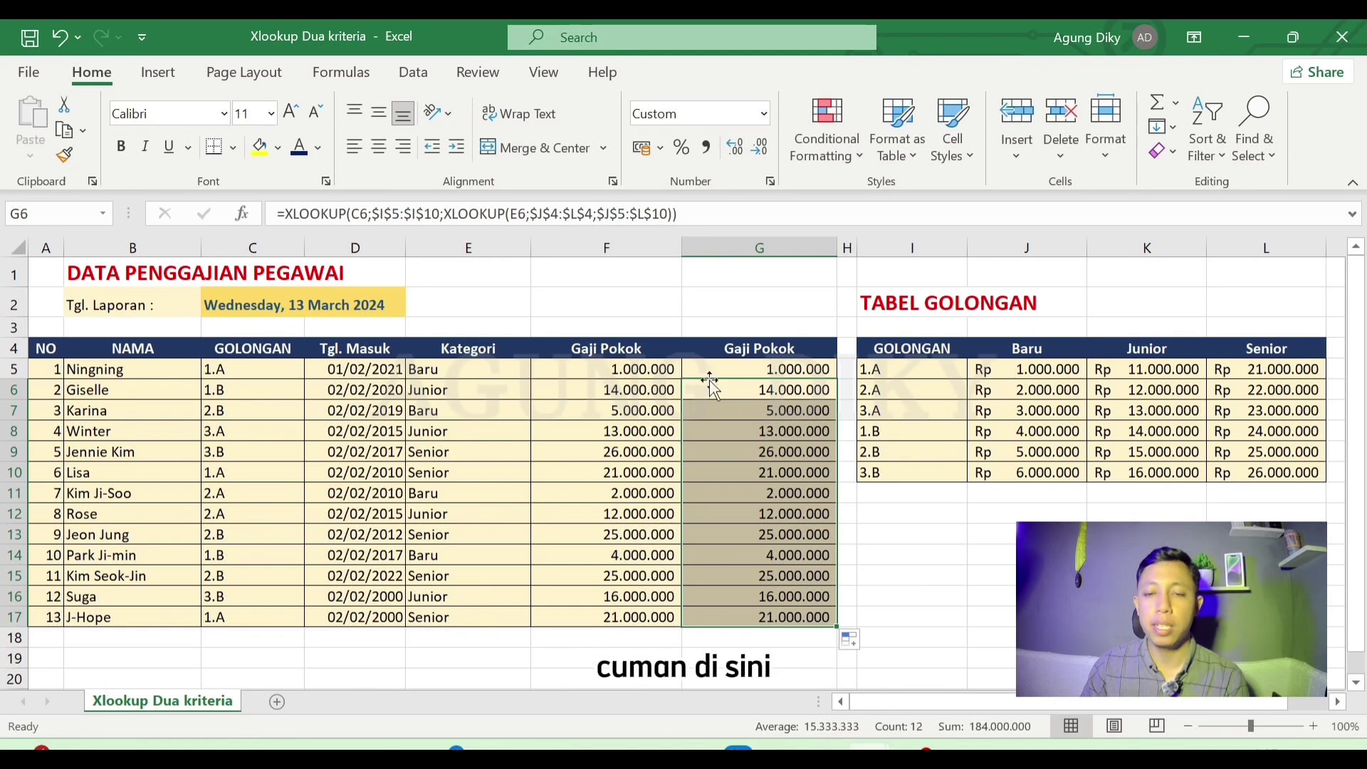
{"action": "double_click", "coordinate": [636, 369]}
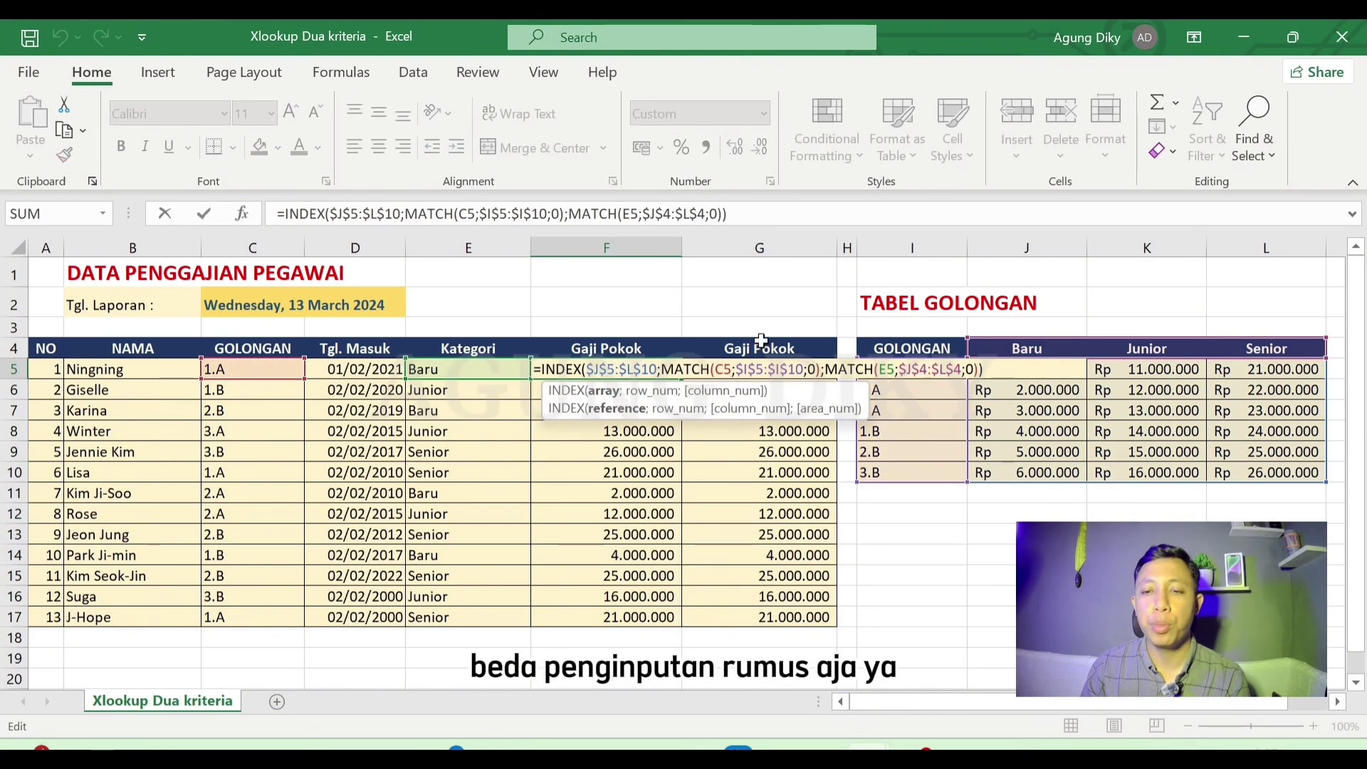
{"action": "key", "text": "Return"}
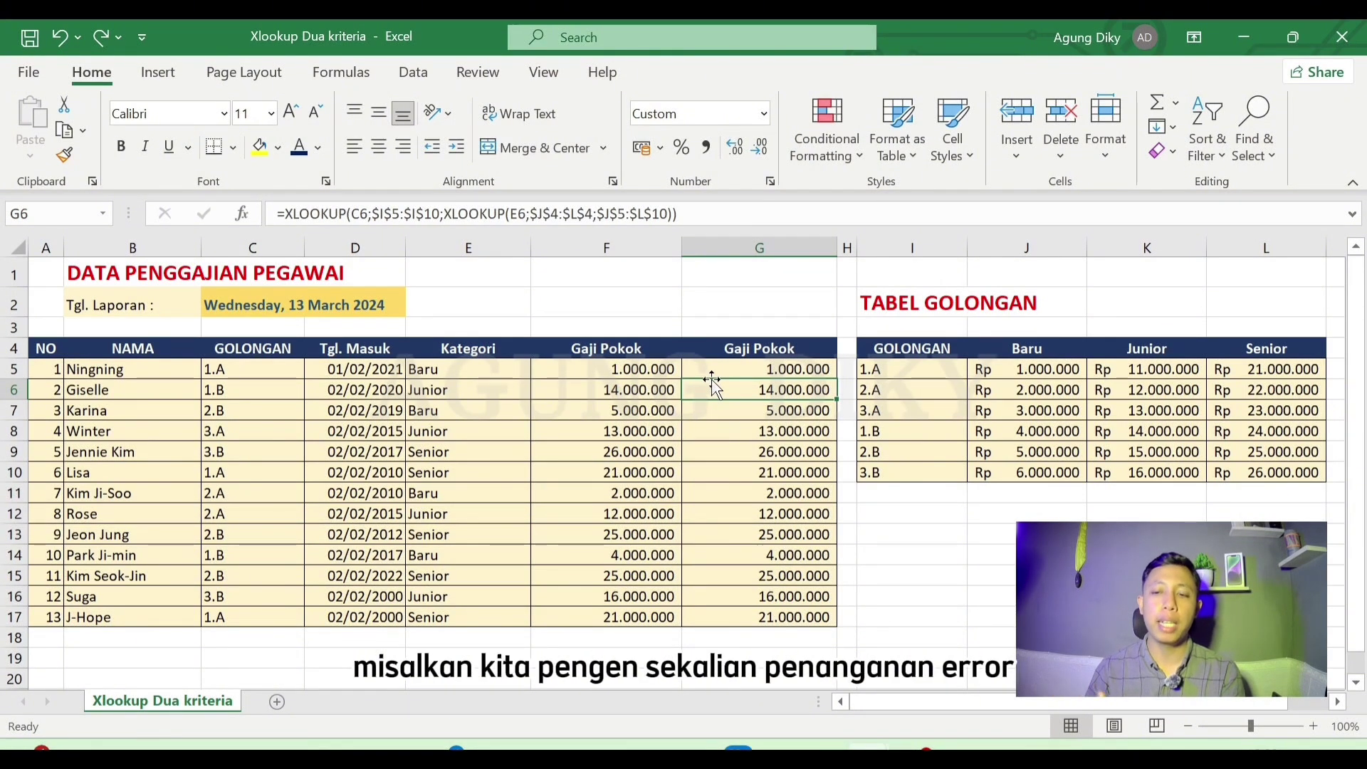
Step: Change the Golongan in C5 to 1.D and check how the formulas in F5 and G5 respond
{"action": "left_click", "coordinate": [241, 368]}
{"action": "key", "text": "F2"}
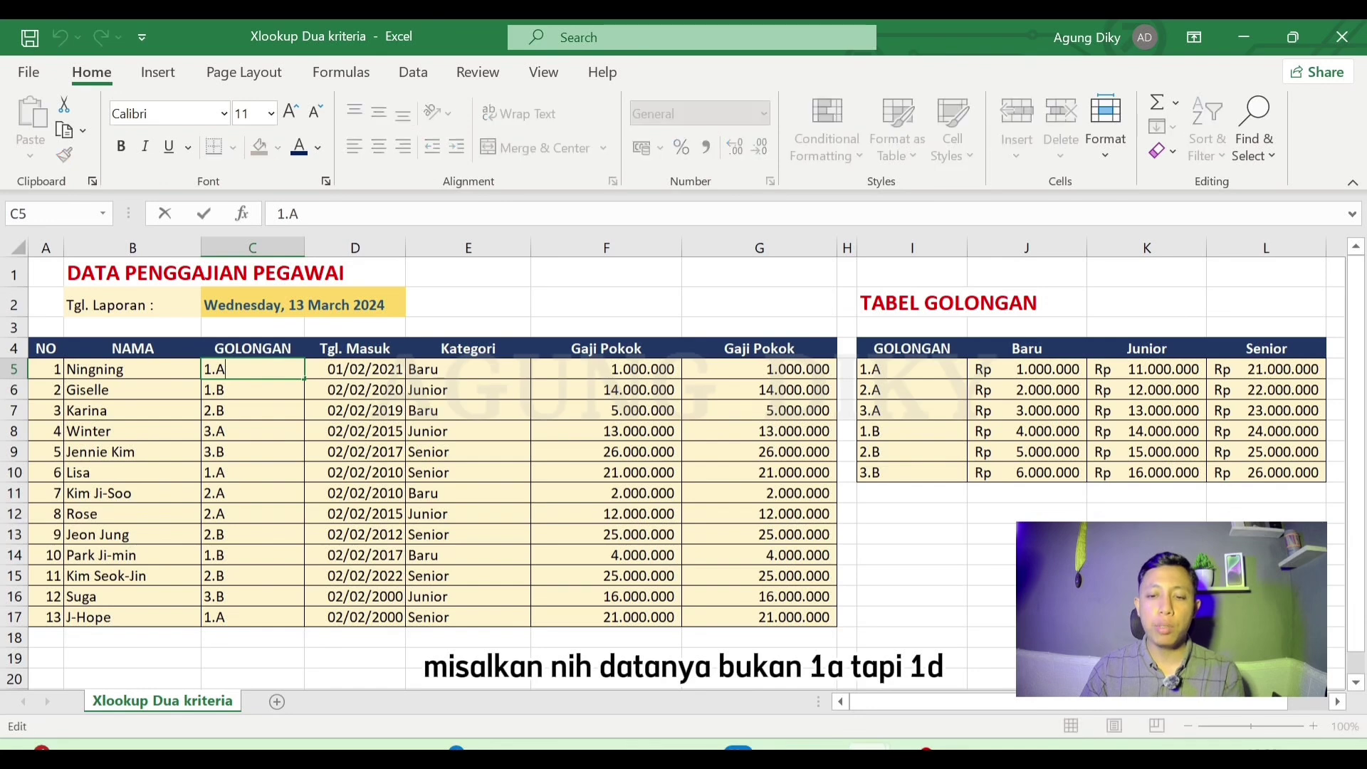
{"action": "type", "text": "D"}
{"action": "key", "text": "Tab"}
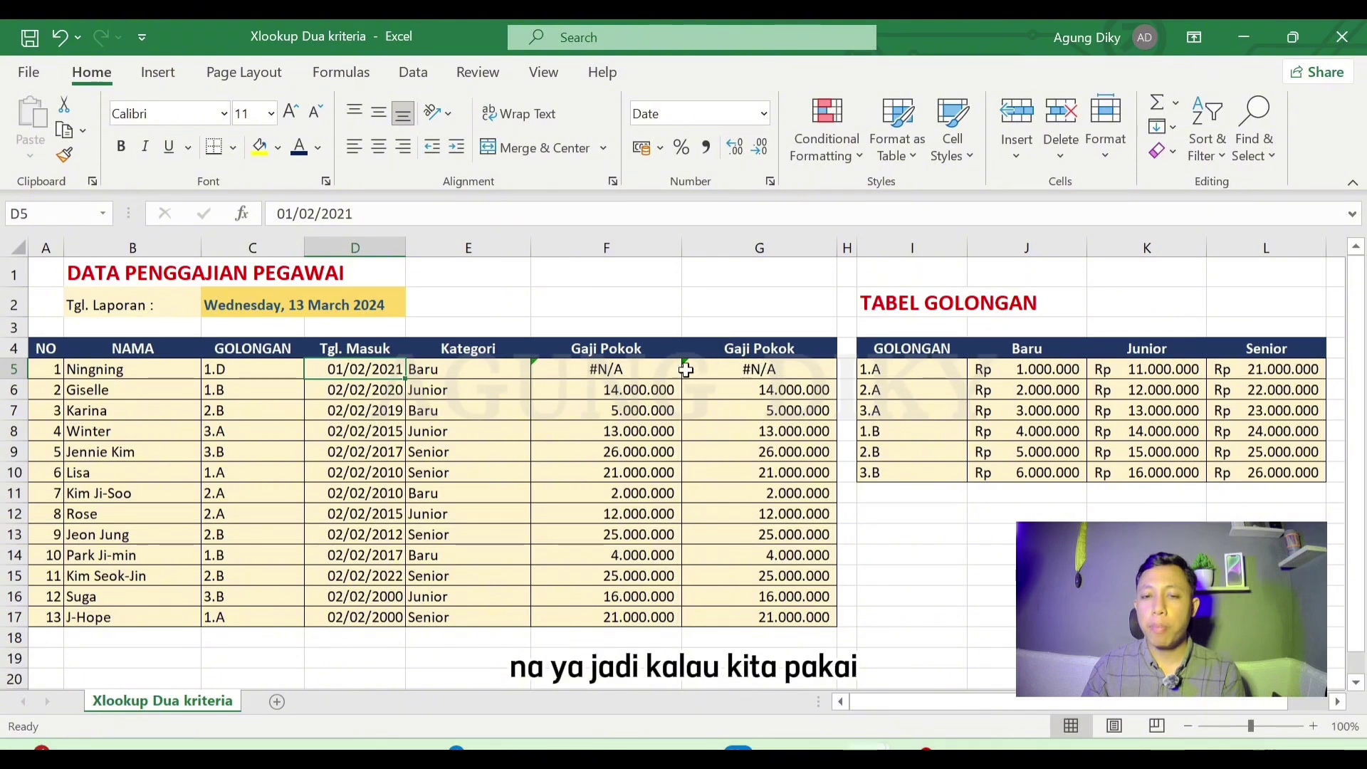
{"action": "left_click", "coordinate": [632, 368]}
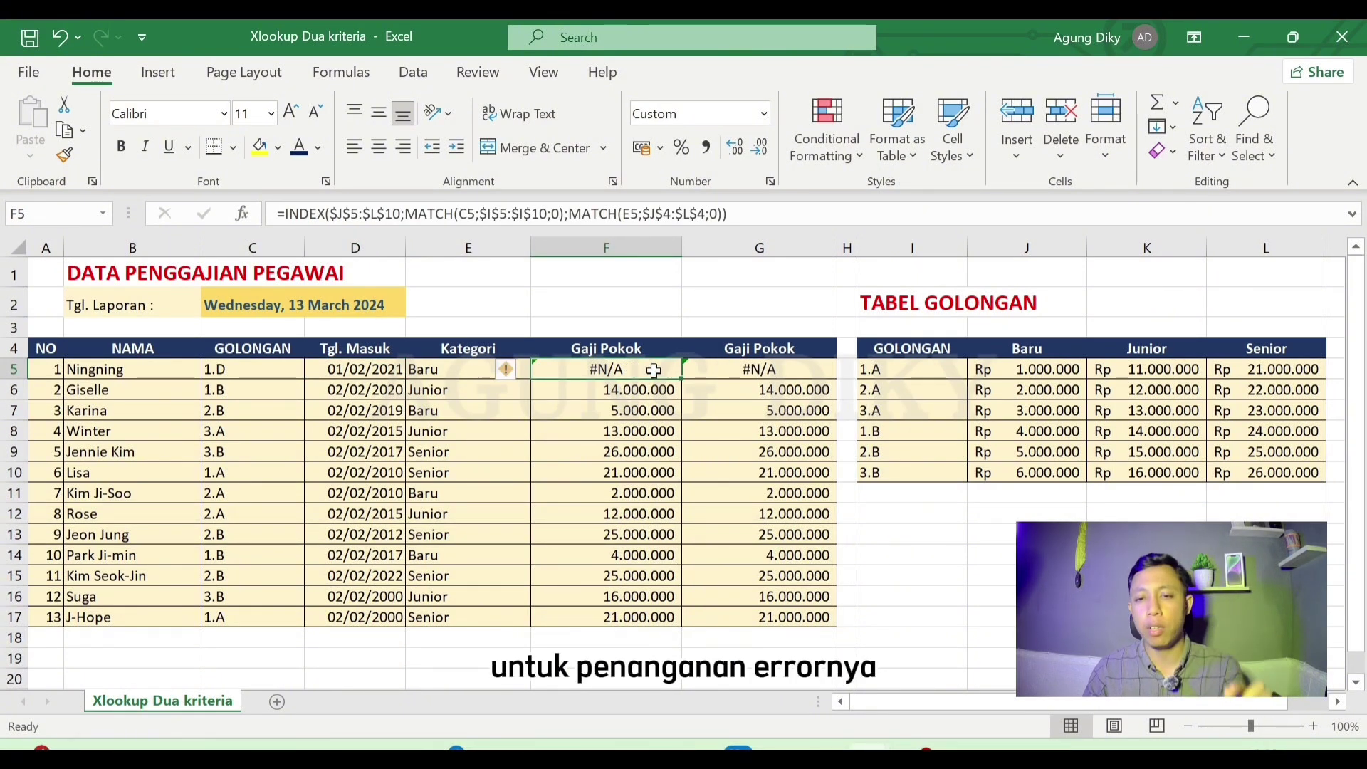
{"action": "left_click", "coordinate": [772, 369]}
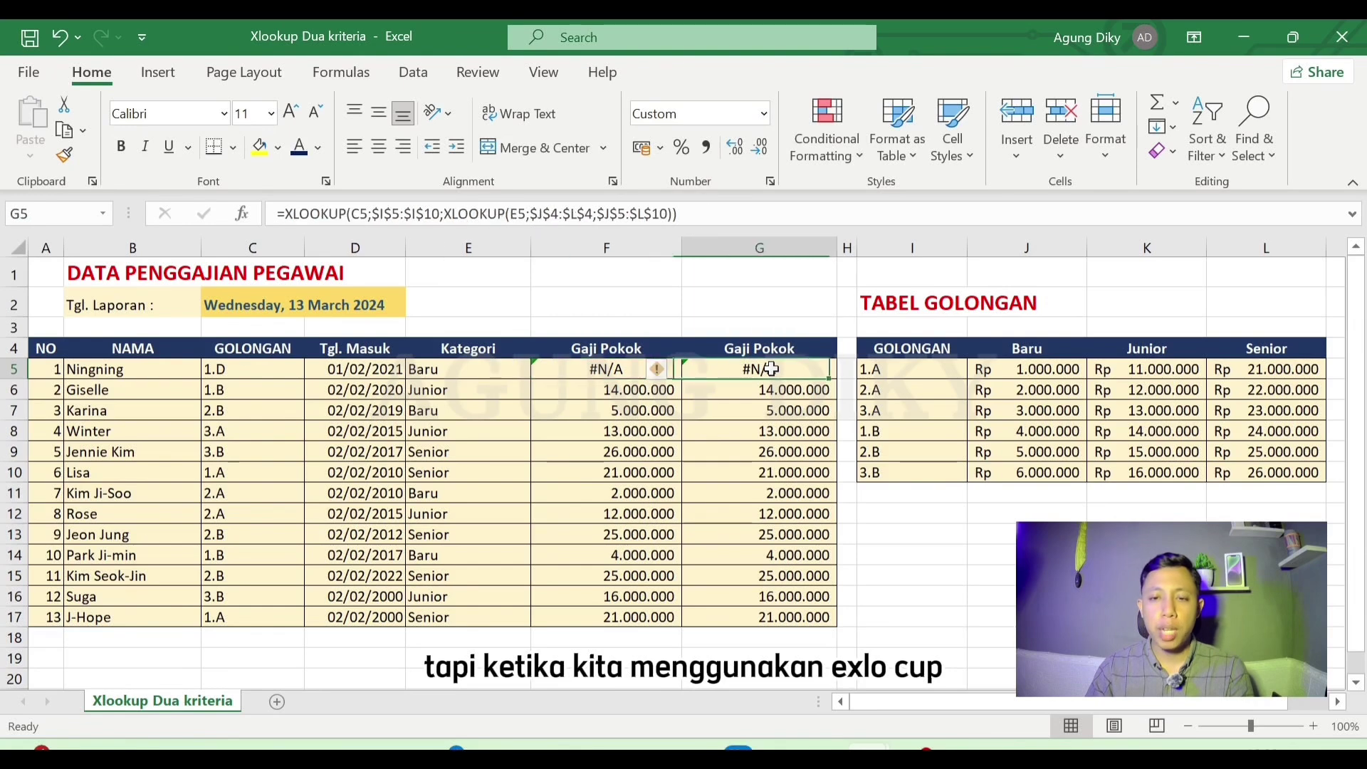
Step: Add an empty string "" as the if_not_found argument of the outer XLOOKUP in G5
{"action": "double_click", "coordinate": [772, 369]}
{"action": "left_click", "coordinate": [1087, 369]}
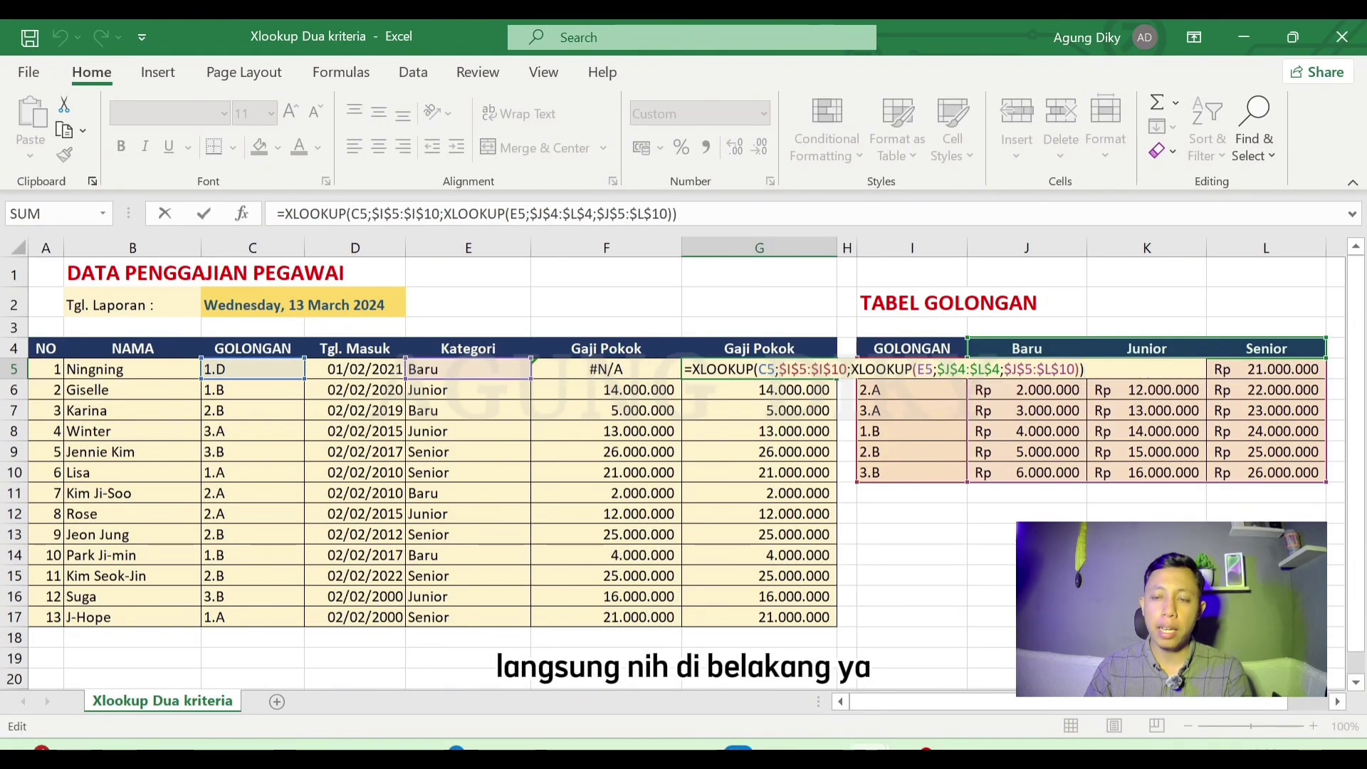
{"action": "key", "text": "BackSpace"}
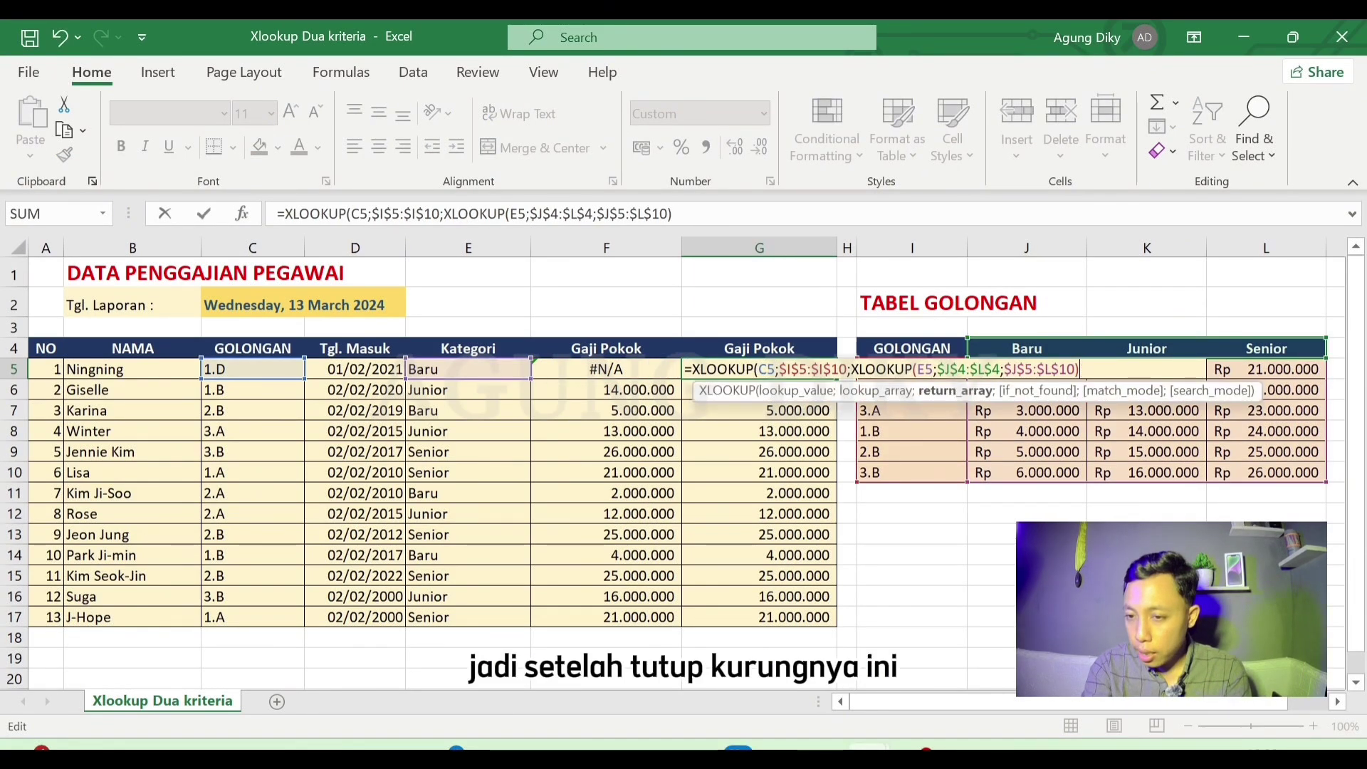
{"action": "type", "text": ";"}
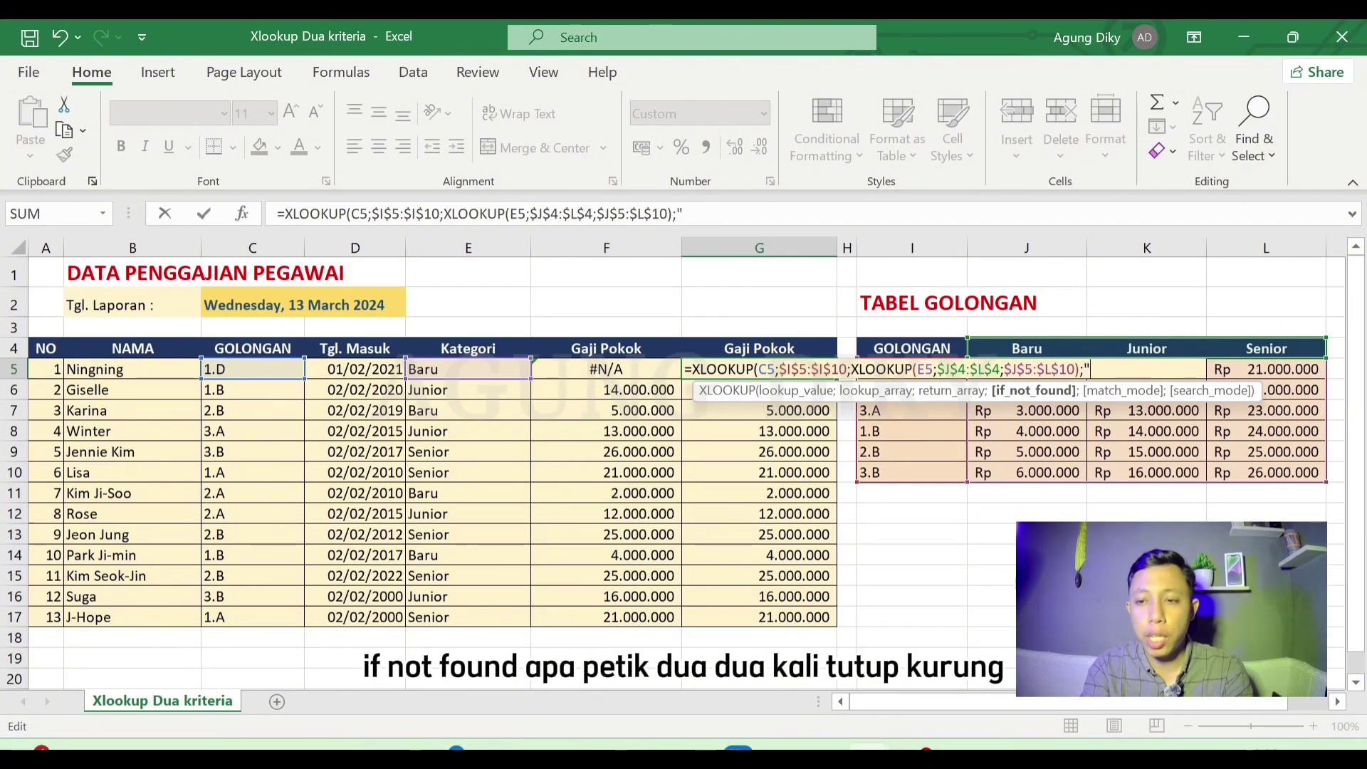
{"action": "type", "text": "\"\")"}
{"action": "key", "text": "Return"}
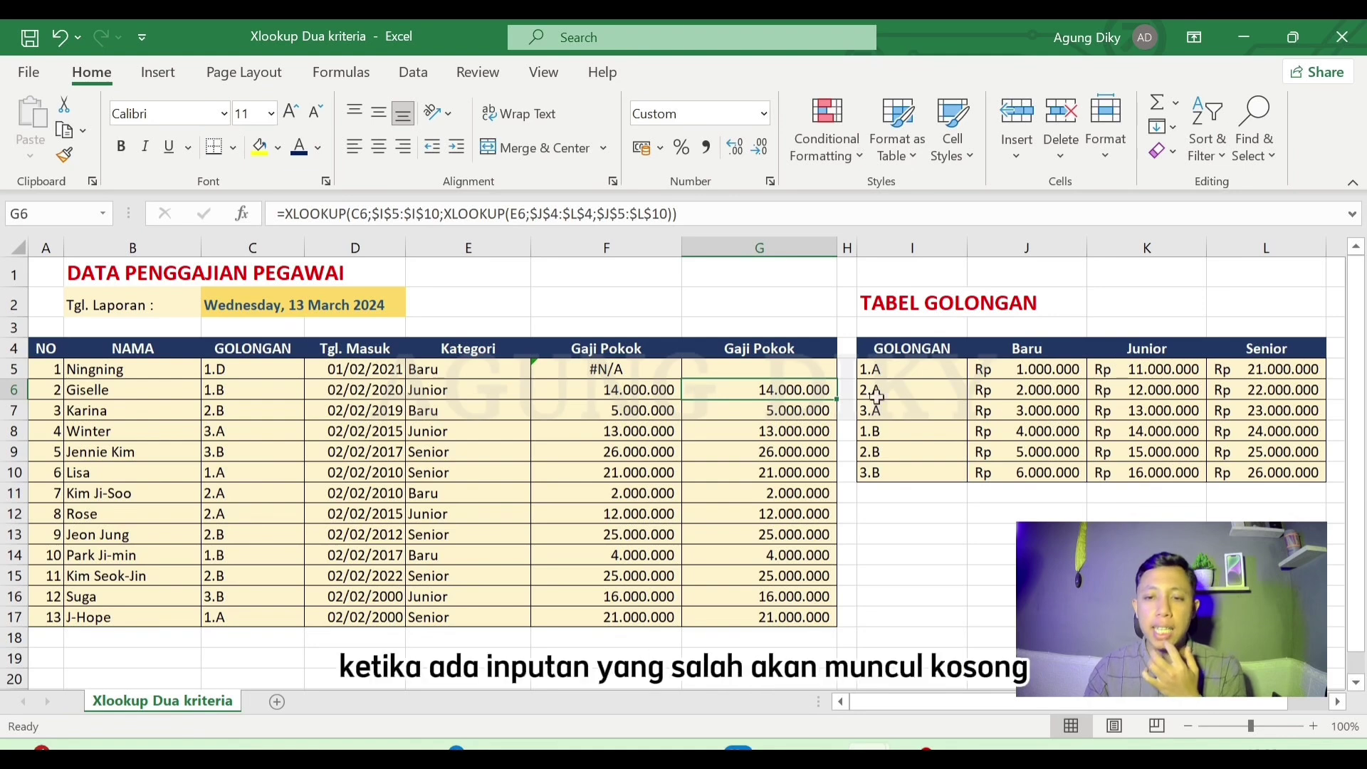
Step: Fill the XLOOKUP formula with its if_not_found argument from G5 down to G17
{"action": "left_click", "coordinate": [788, 372]}
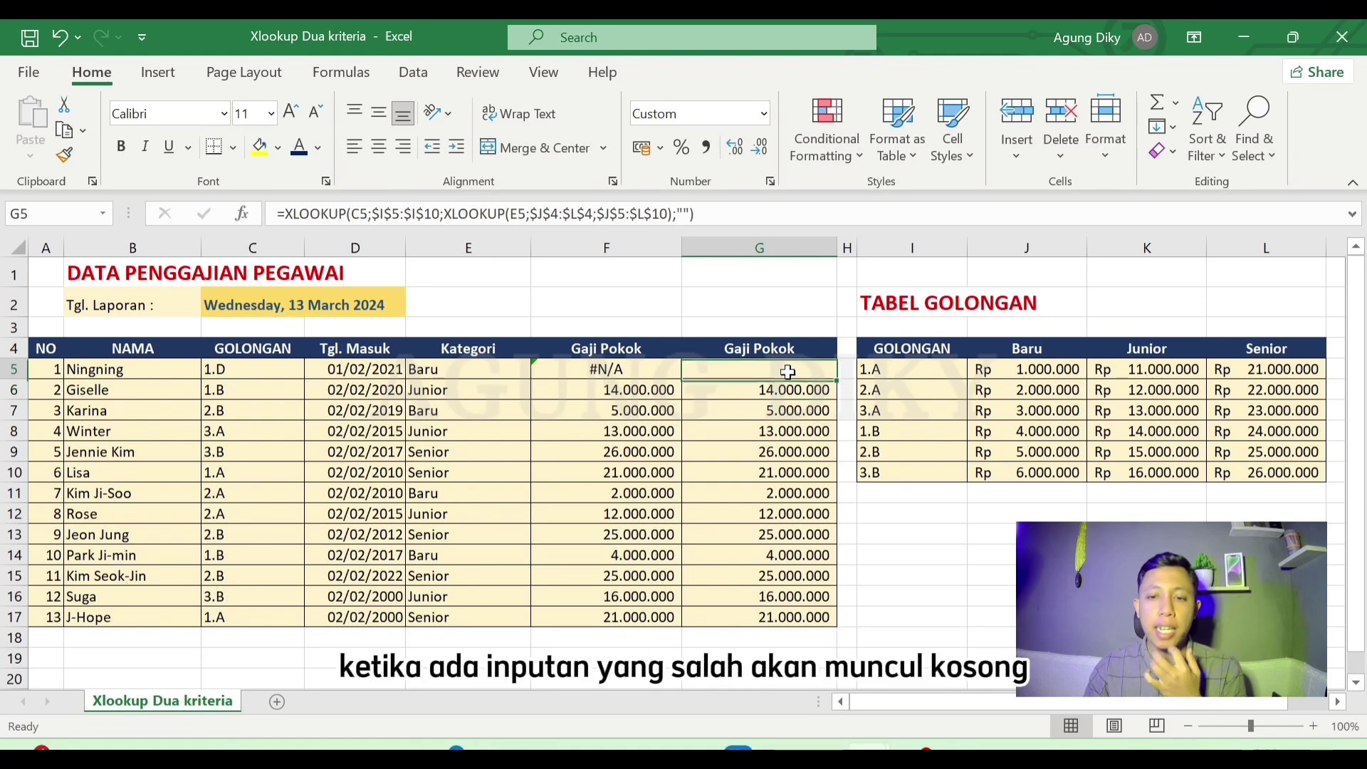
{"action": "double_click", "coordinate": [841, 382]}
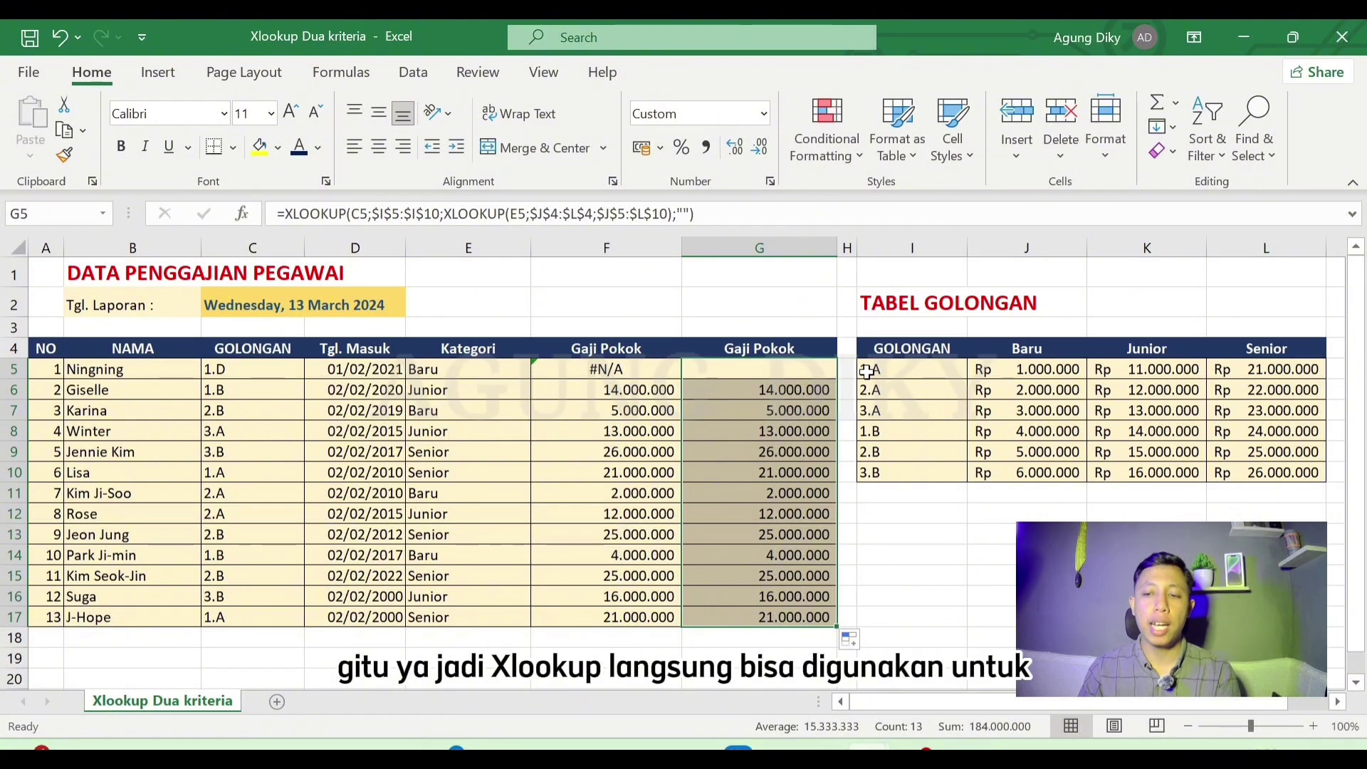
{"action": "left_click", "coordinate": [987, 552]}
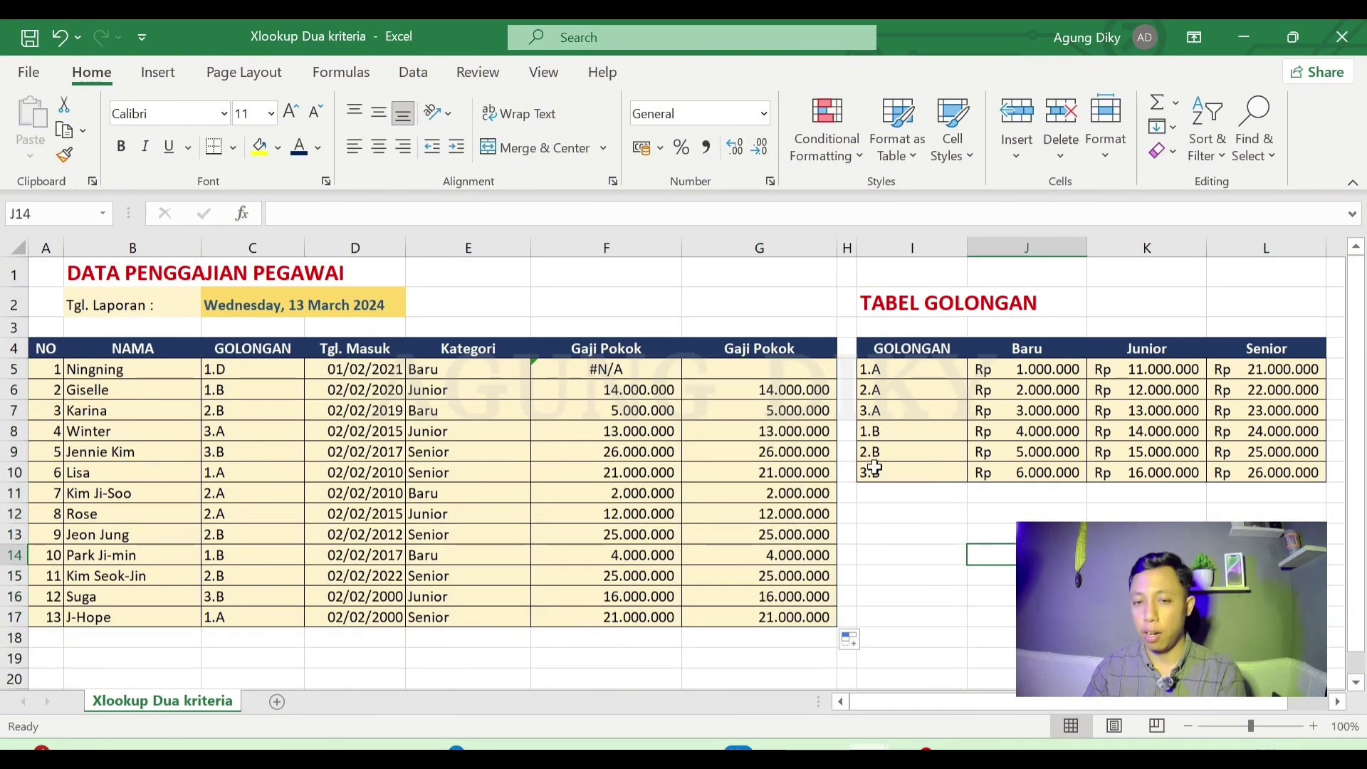